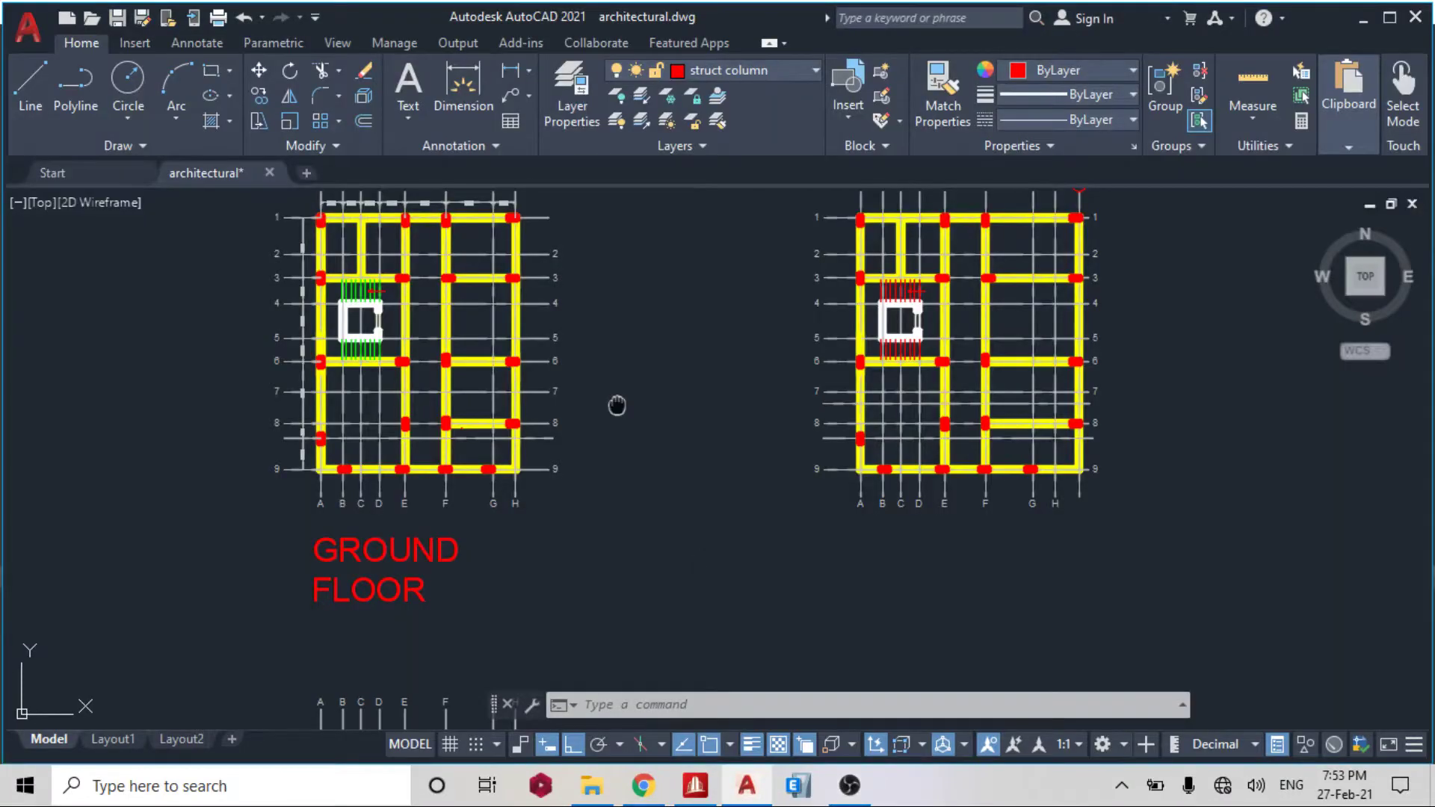
# Step: Examine the column layout and sizes on the ground floor plan
pyautogui.moveTo(616, 405); pyautogui.dragTo(711, 471, button='middle')
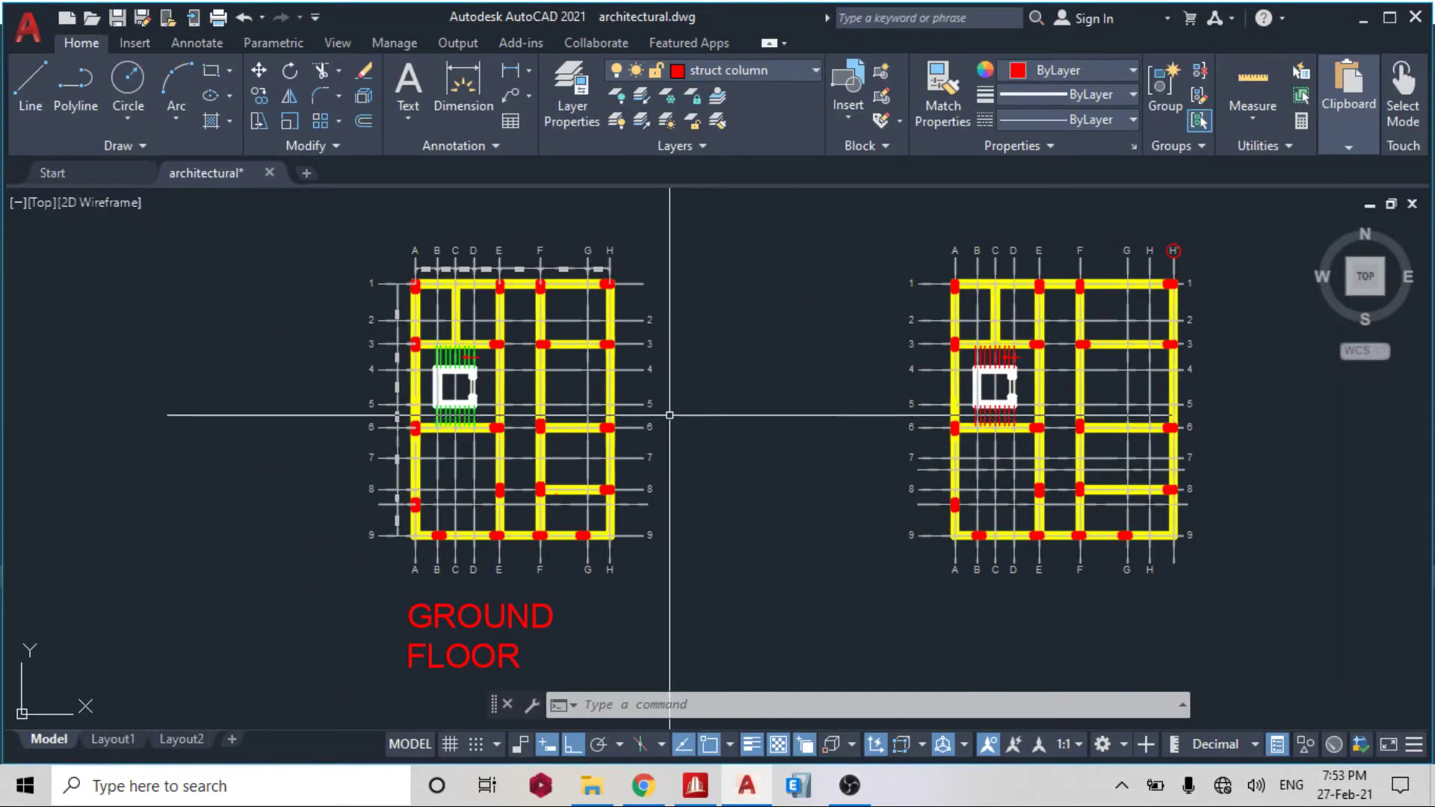
pyautogui.scroll(4, 430, 296)
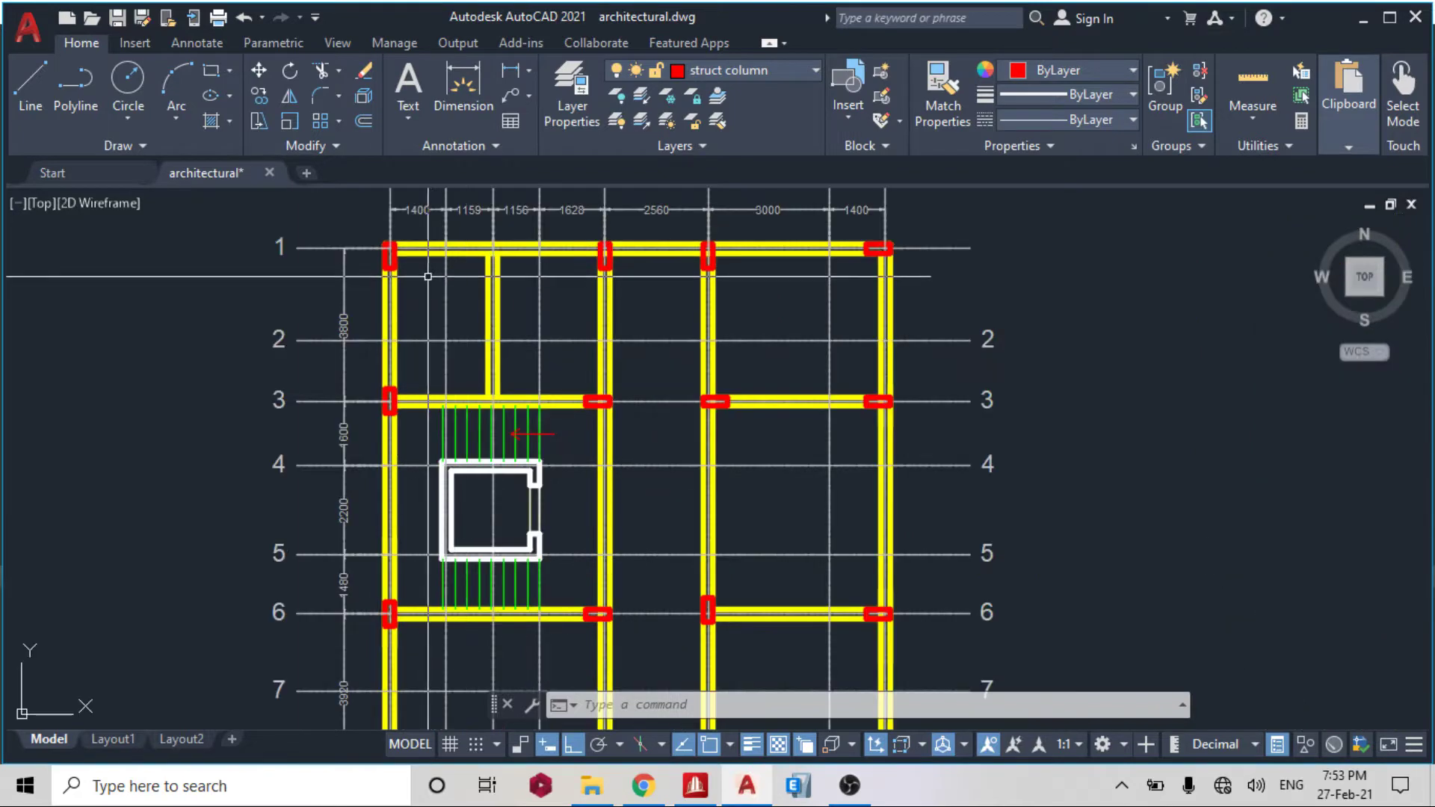
pyautogui.scroll(-2, 430, 268)
pyautogui.scroll(4, 426, 256)
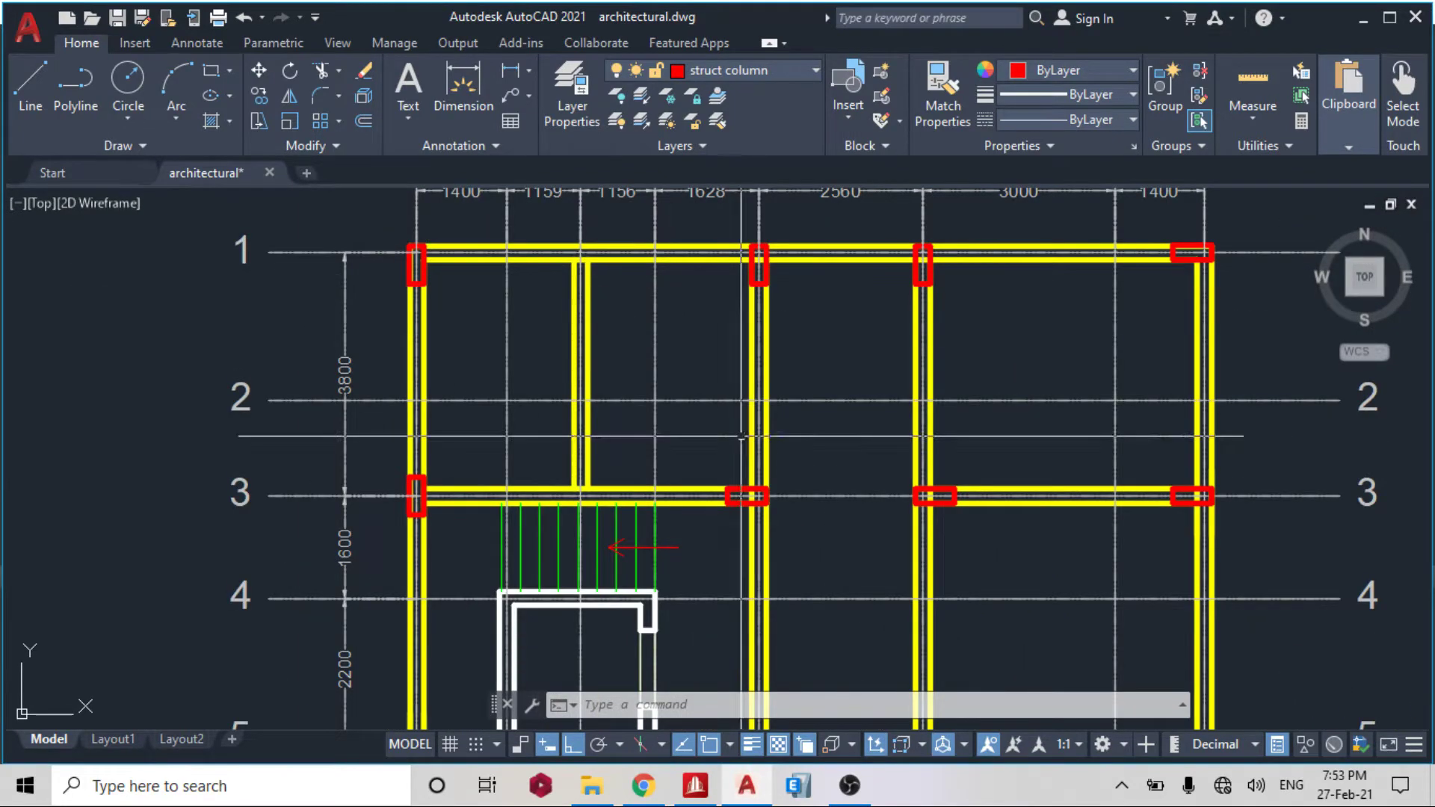
pyautogui.scroll(-4, 507, 320)
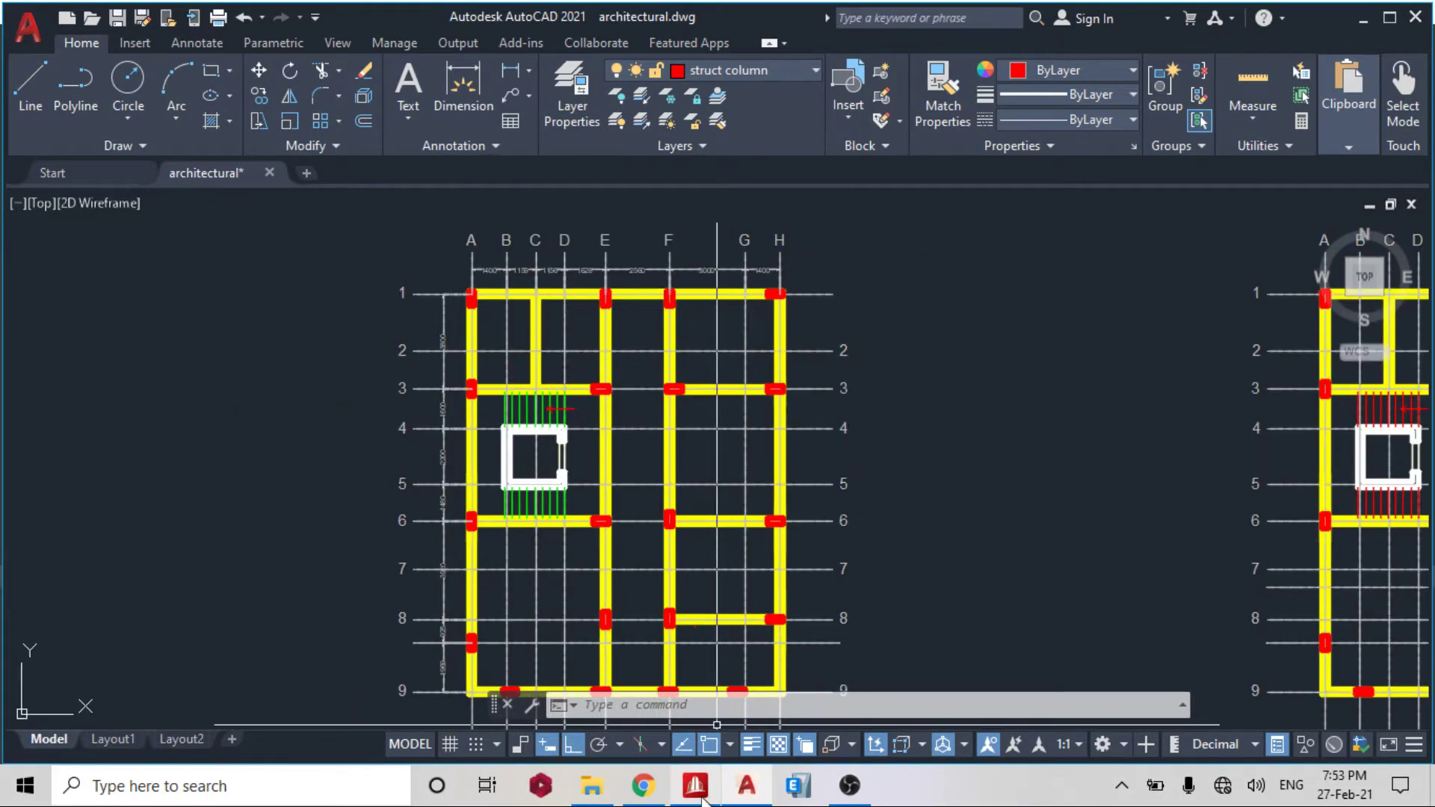
# Step: Switch to STAAD.Pro and define a rectangular concrete section with YD 0.6 m and ZD 0.23 m
pyautogui.click(698, 793)
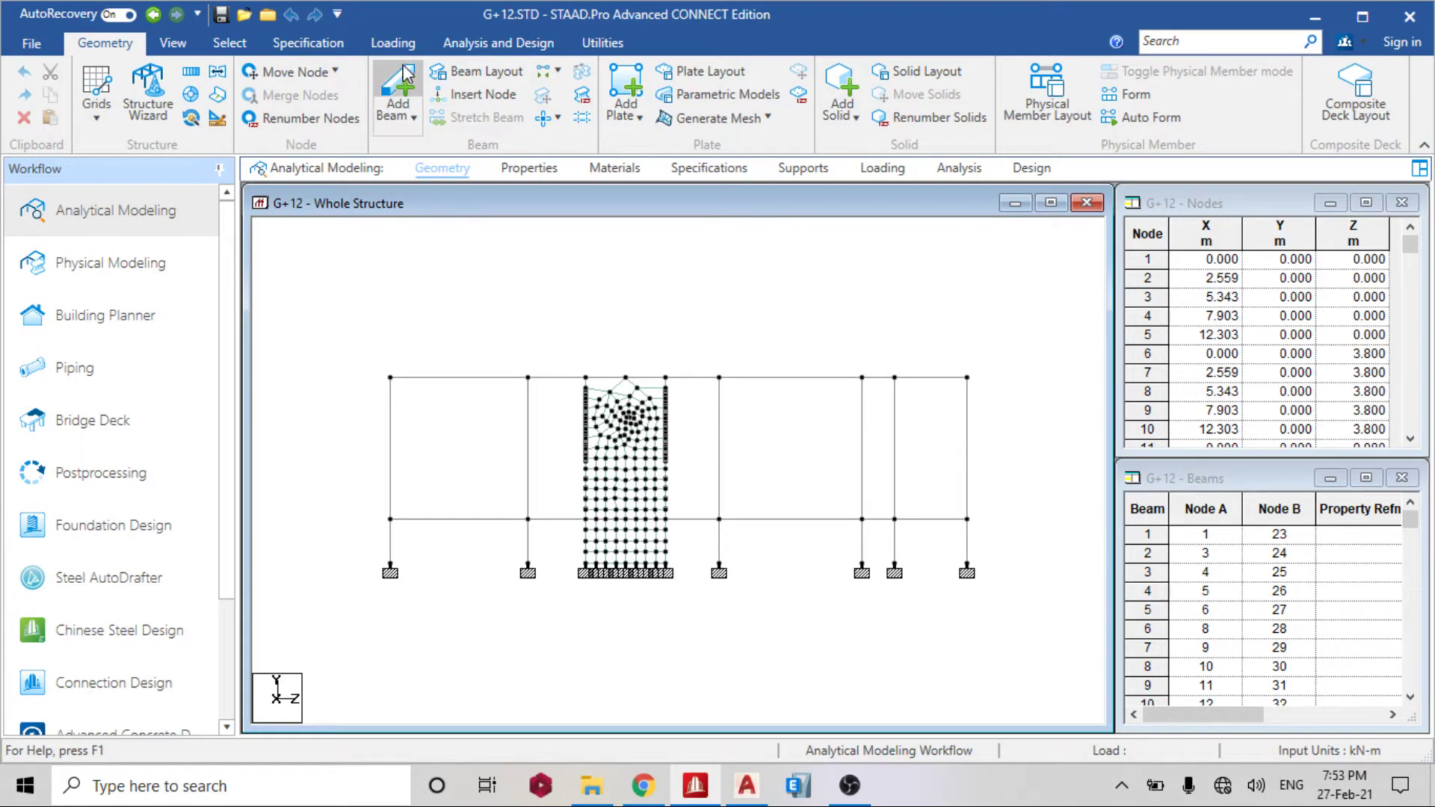
pyautogui.click(523, 169)
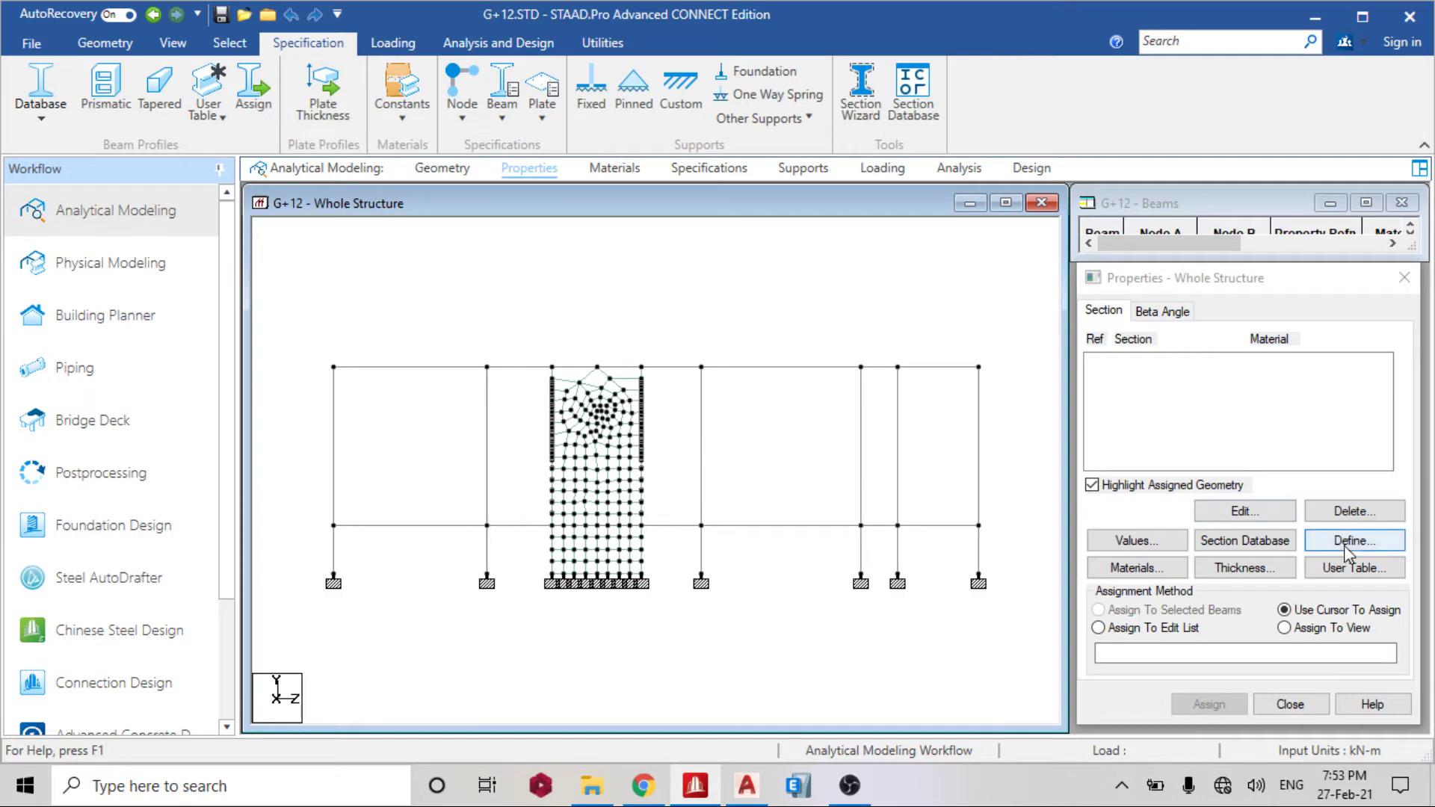
pyautogui.click(1347, 553)
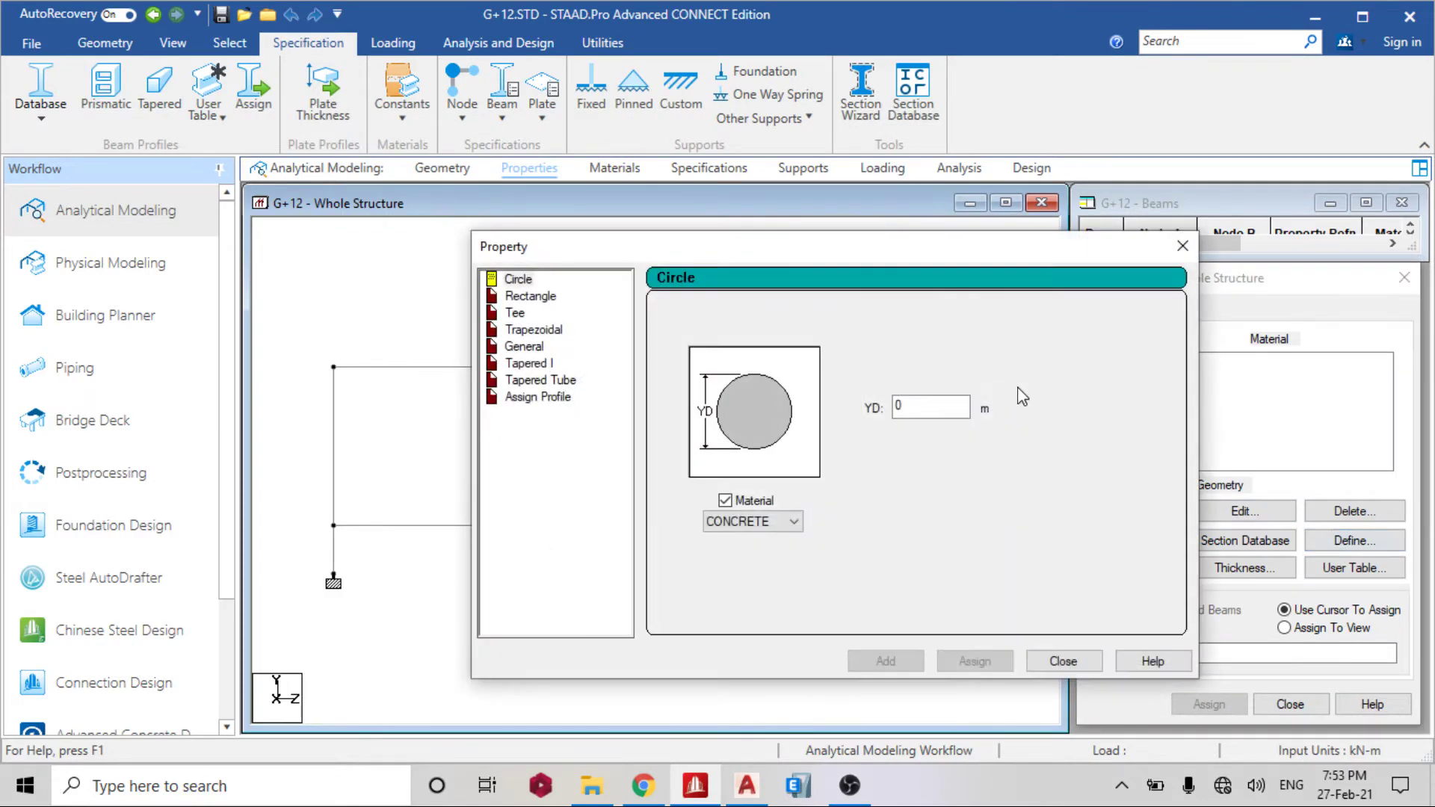
pyautogui.click(527, 297)
pyautogui.click(918, 394)
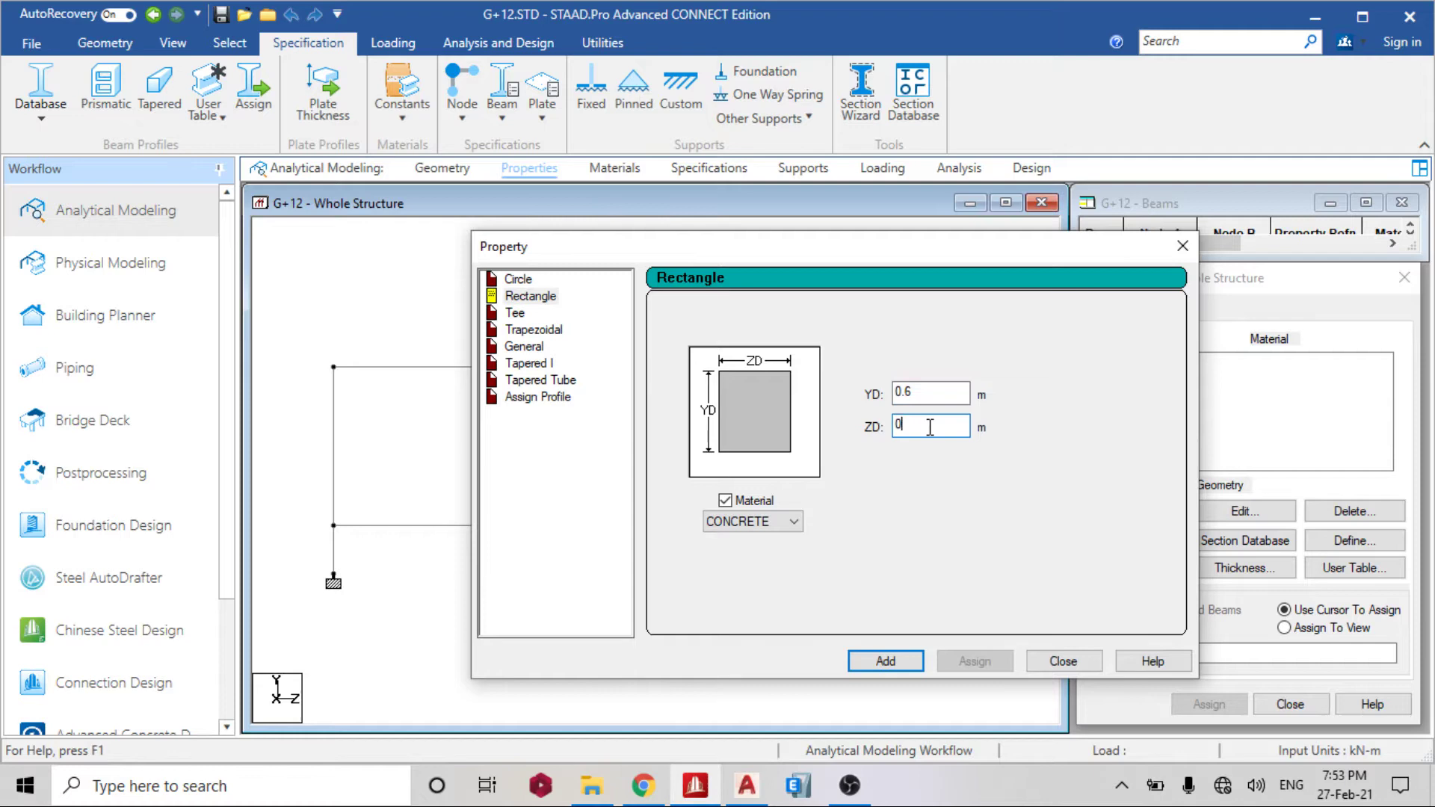
pyautogui.click(902, 424)
pyautogui.write('0.23')
pyautogui.click(885, 661)
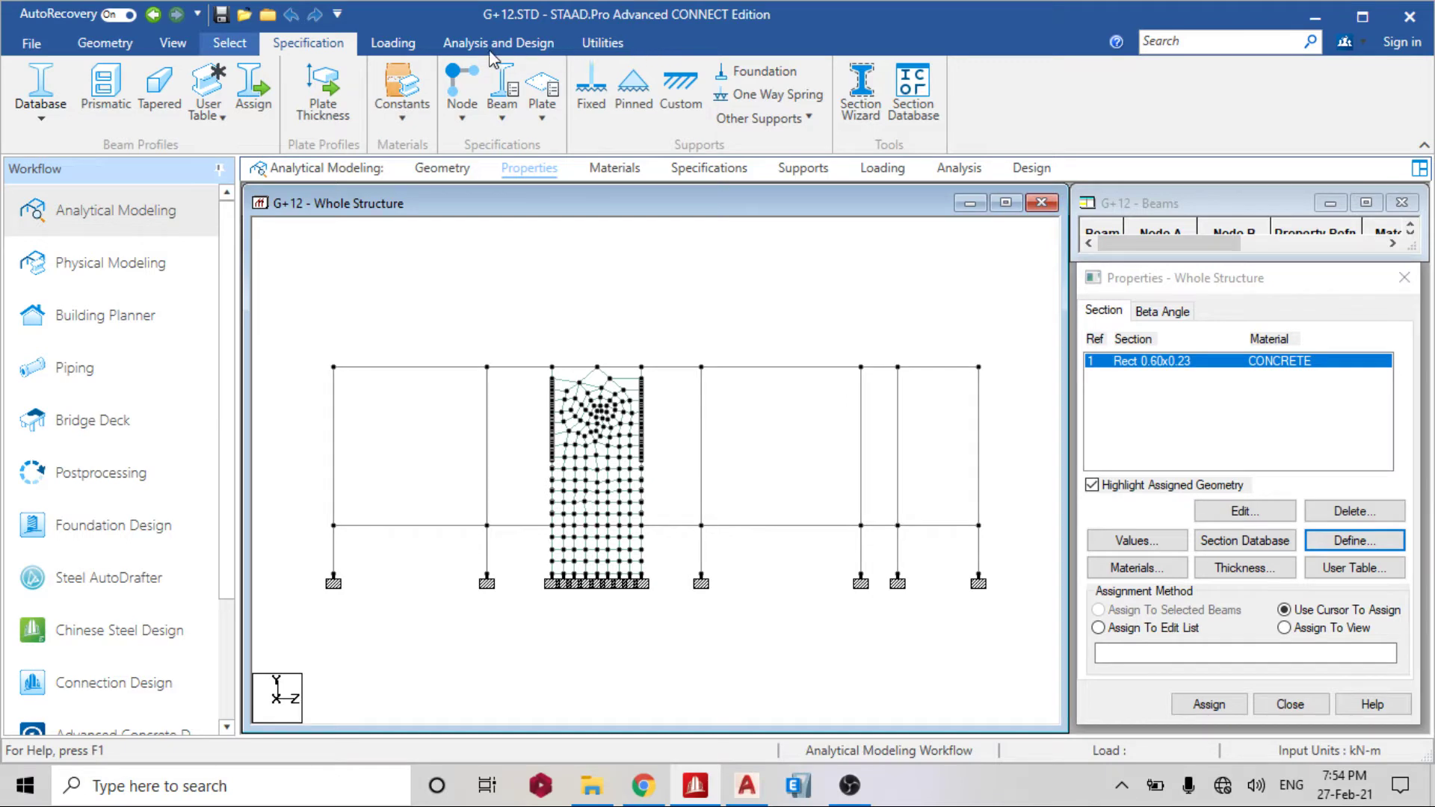
# Step: Select all members parallel to the Y axis and assign the Rect 0.60x0.23 section to them
pyautogui.scroll(1, 494, 60)
pyautogui.click(841, 71)
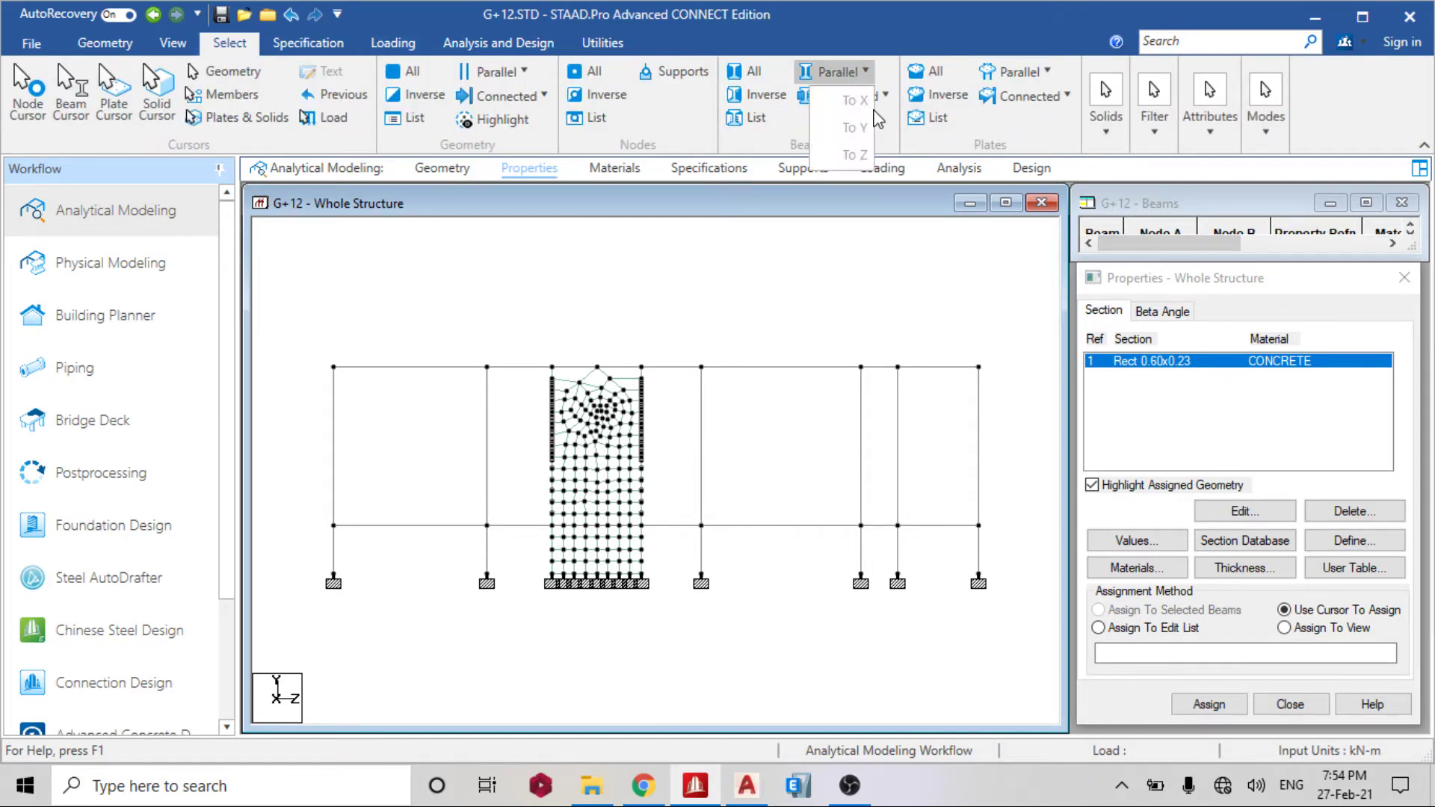
pyautogui.click(854, 128)
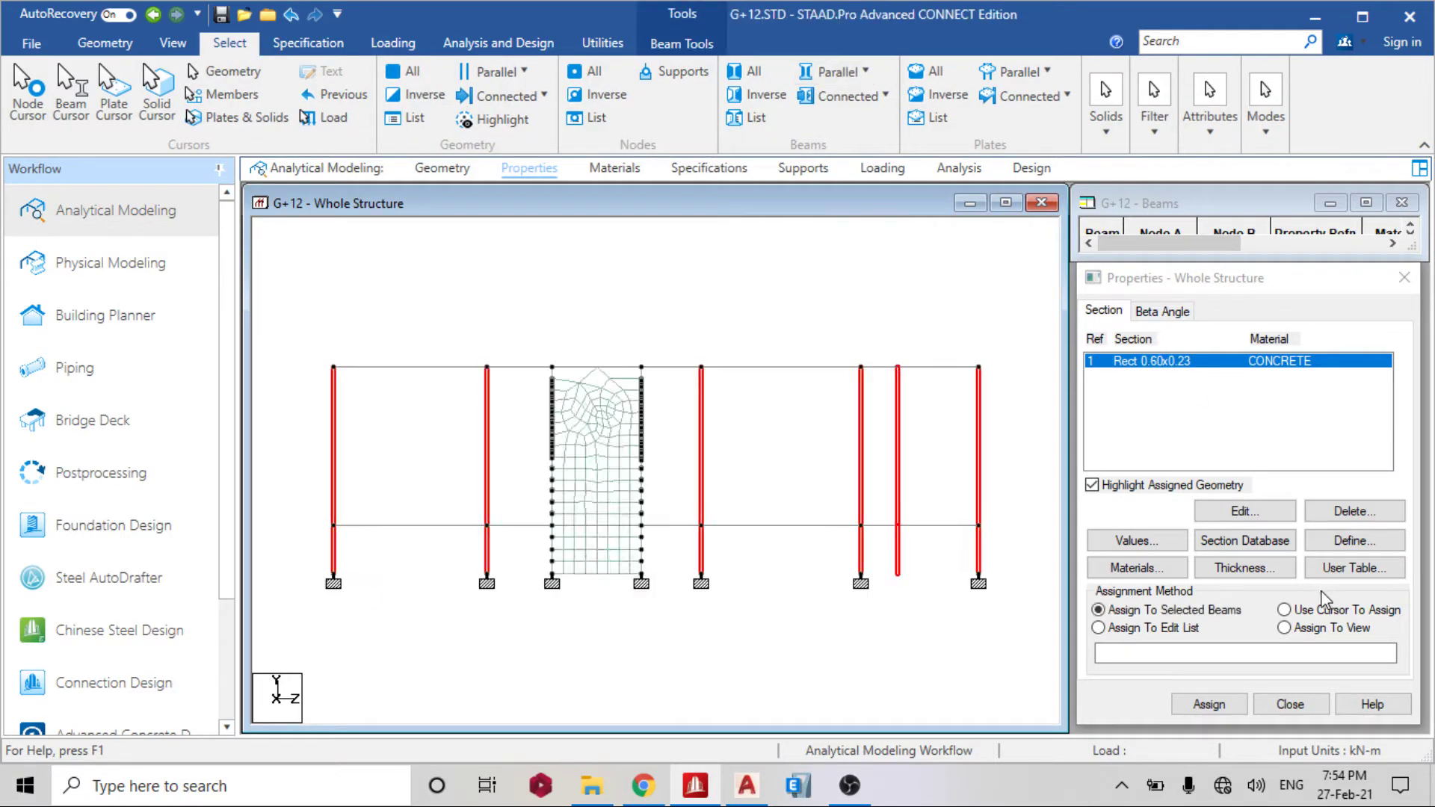
pyautogui.click(1199, 704)
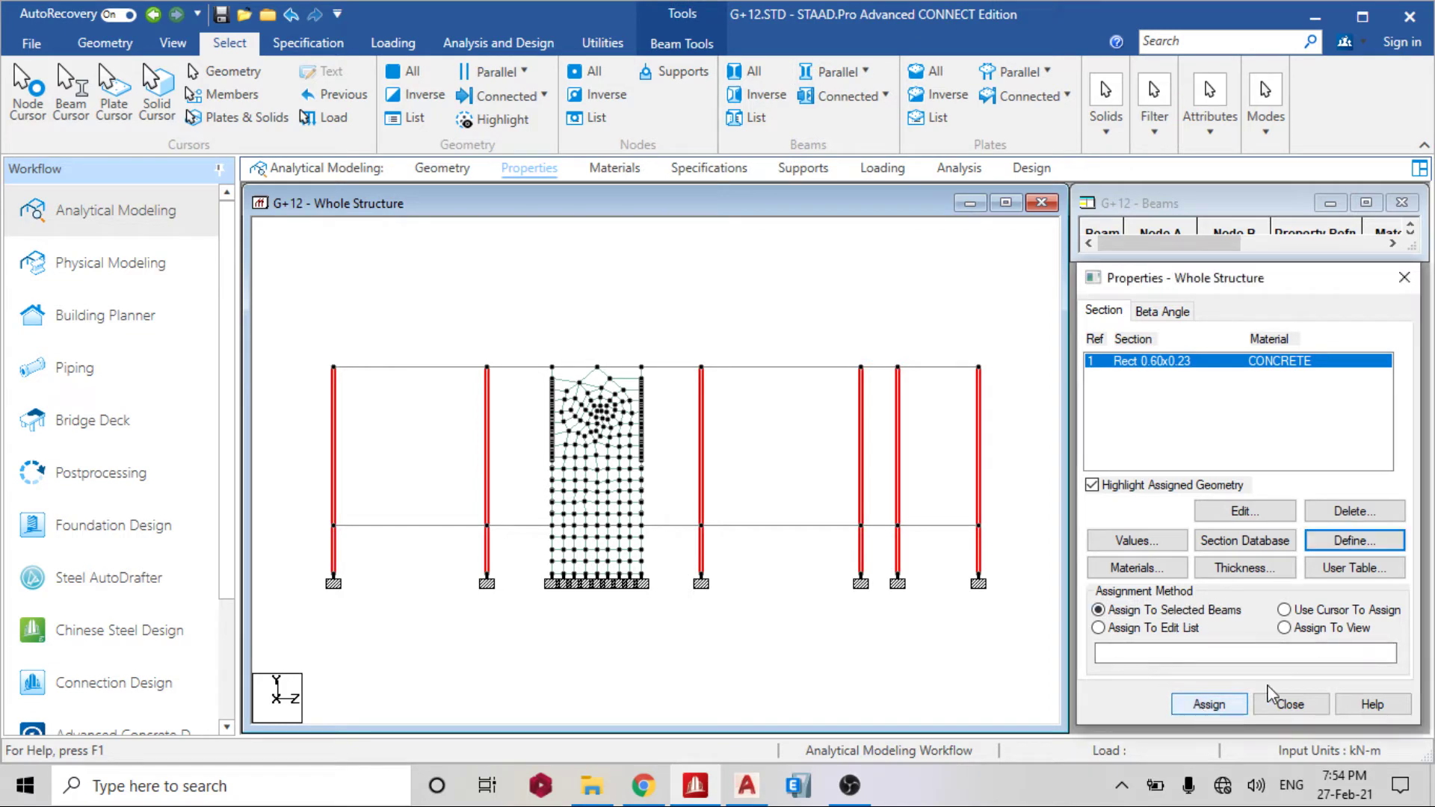
pyautogui.click(1278, 552)
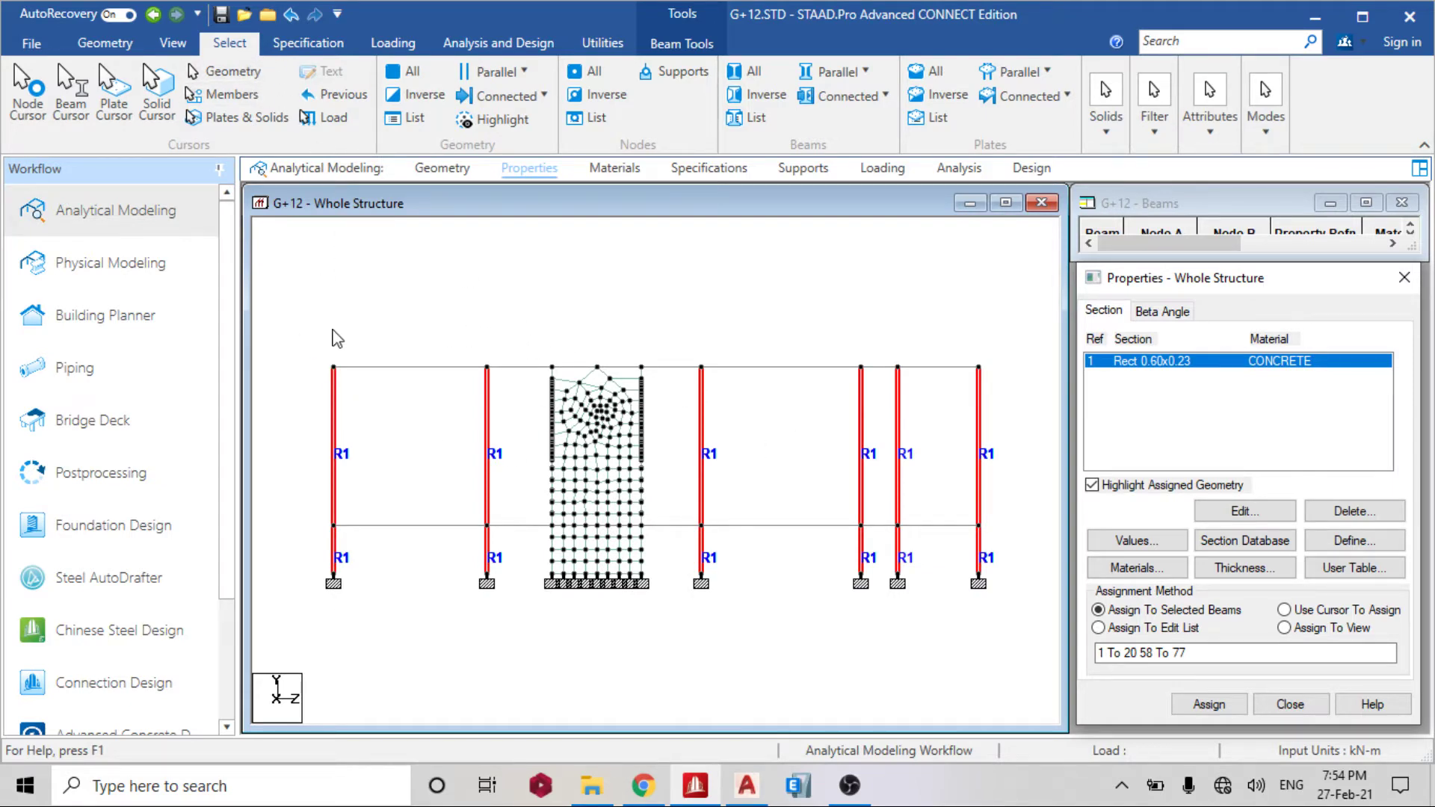
# Step: Select all beams and columns of the structure and display only them as a new view in the active window
pyautogui.click(290, 326)
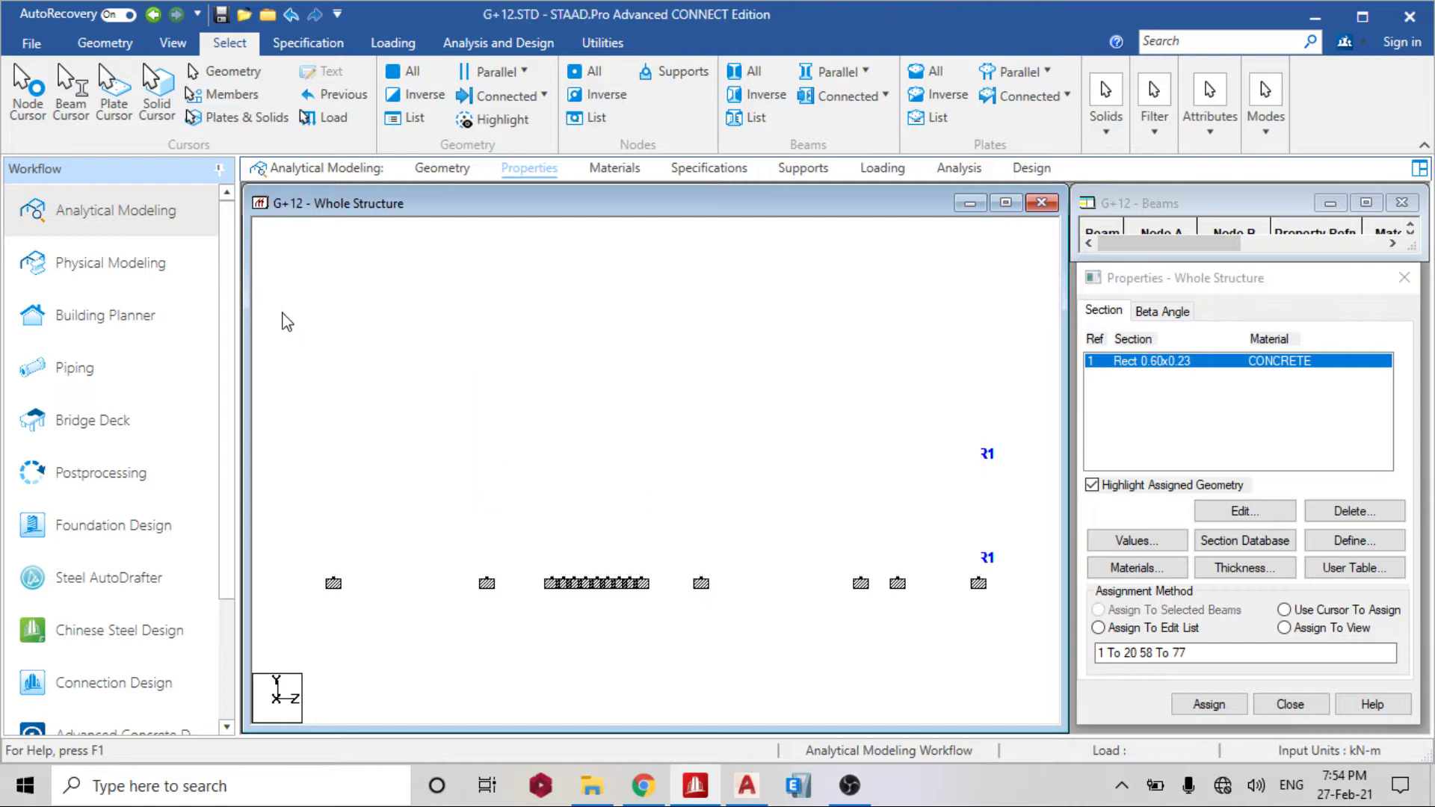
pyautogui.moveTo(999, 659); pyautogui.dragTo(1005, 663)
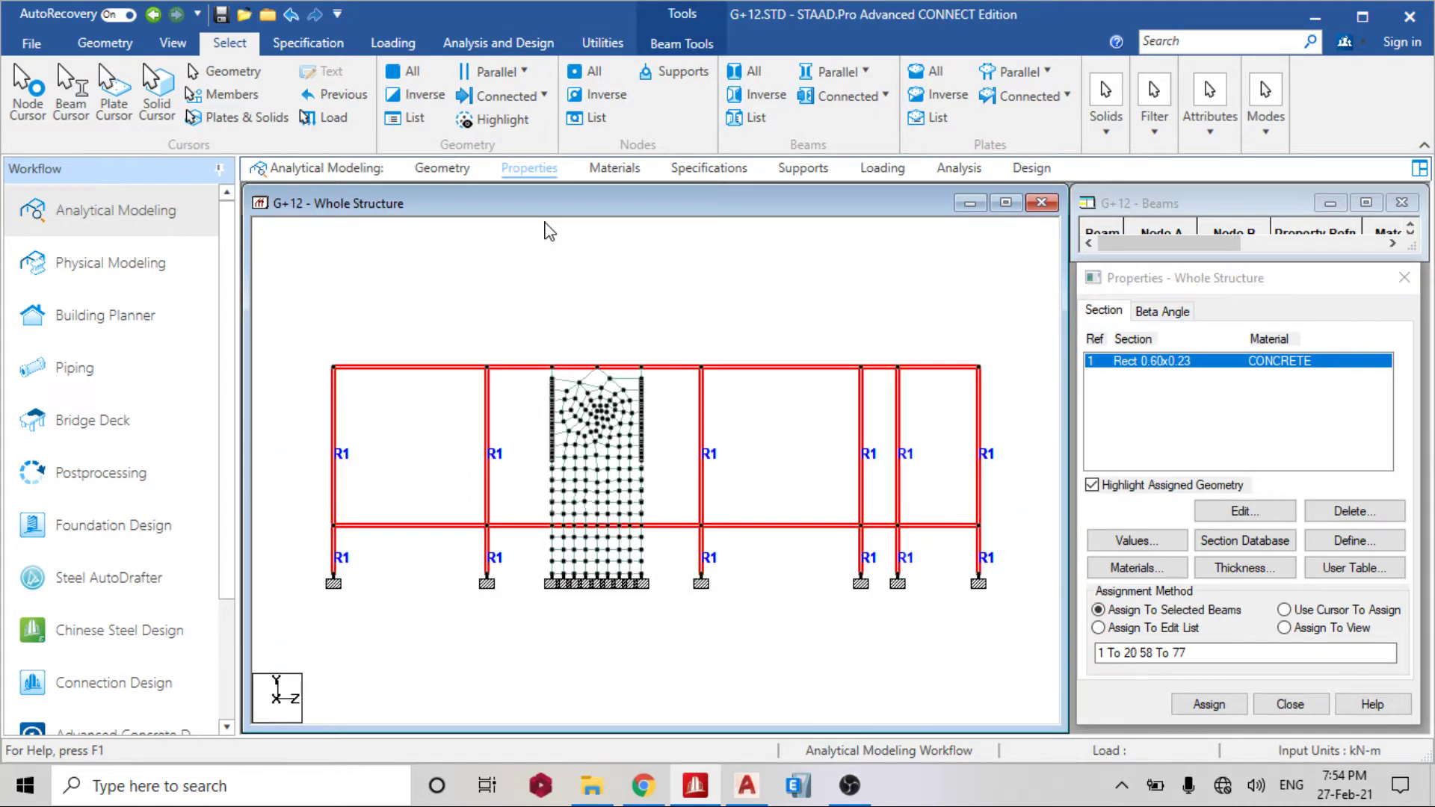
pyautogui.rightClick(546, 226)
pyautogui.click(695, 473)
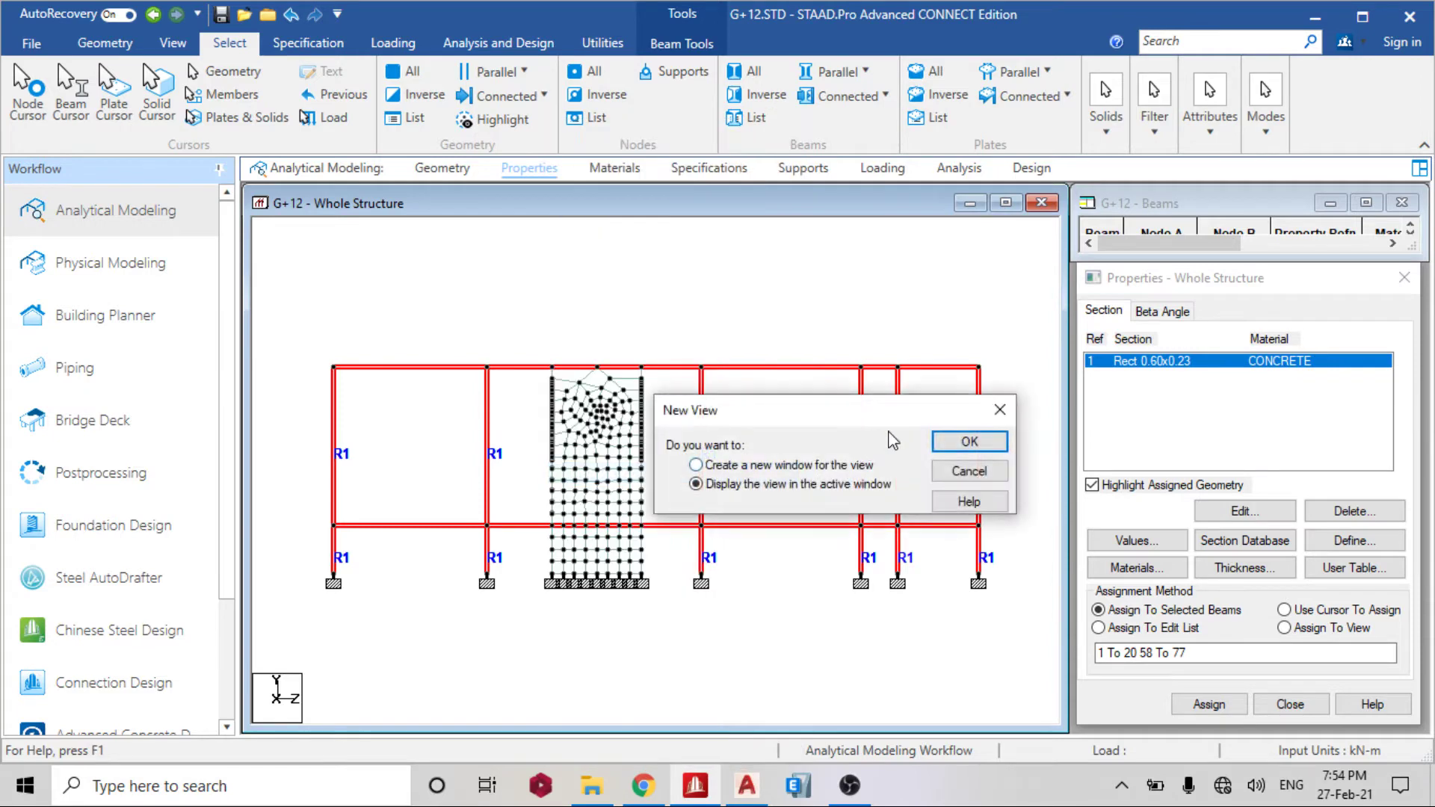
pyautogui.click(962, 447)
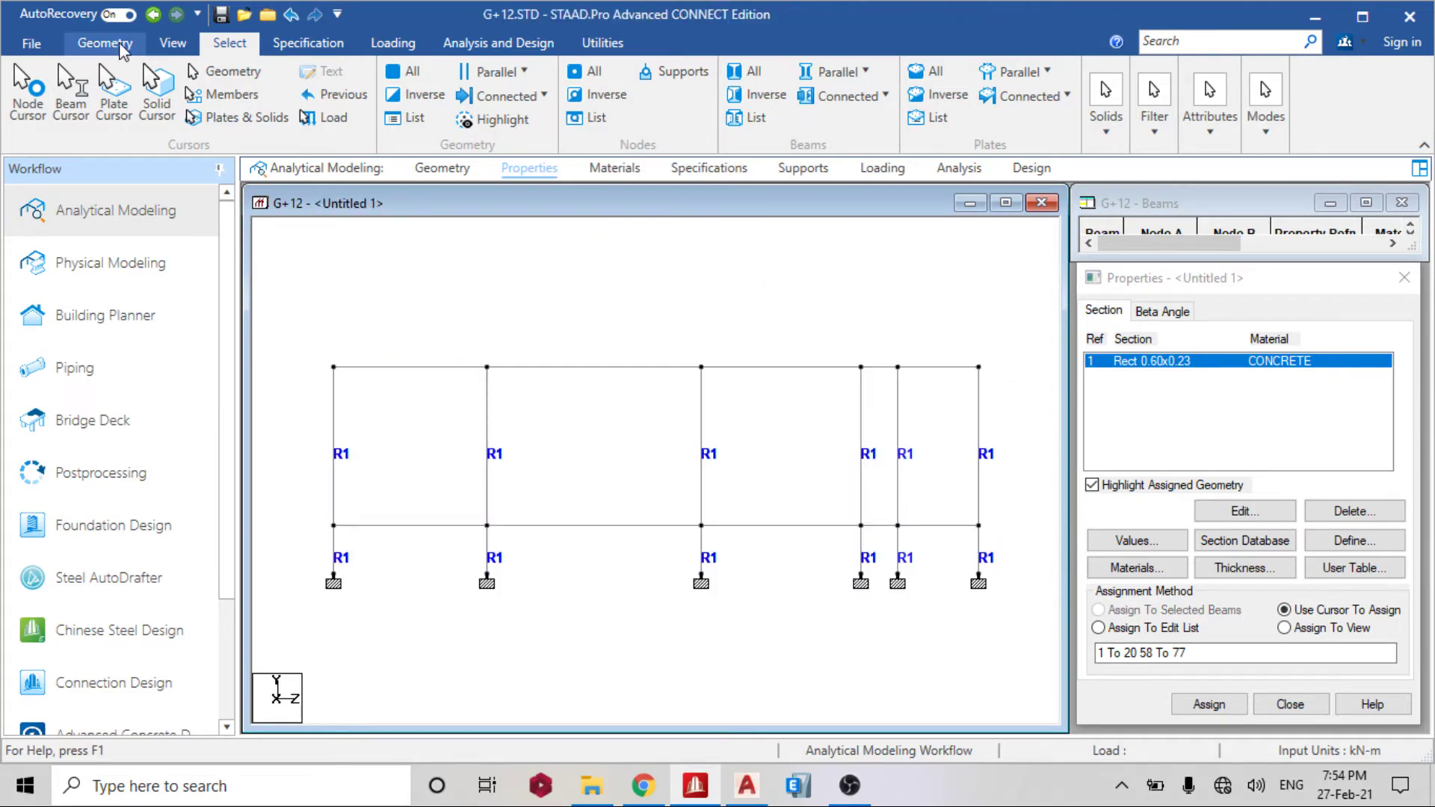
# Step: Show the frame in isometric view and orbit its 3D rendering to inspect the column orientations
pyautogui.click(172, 43)
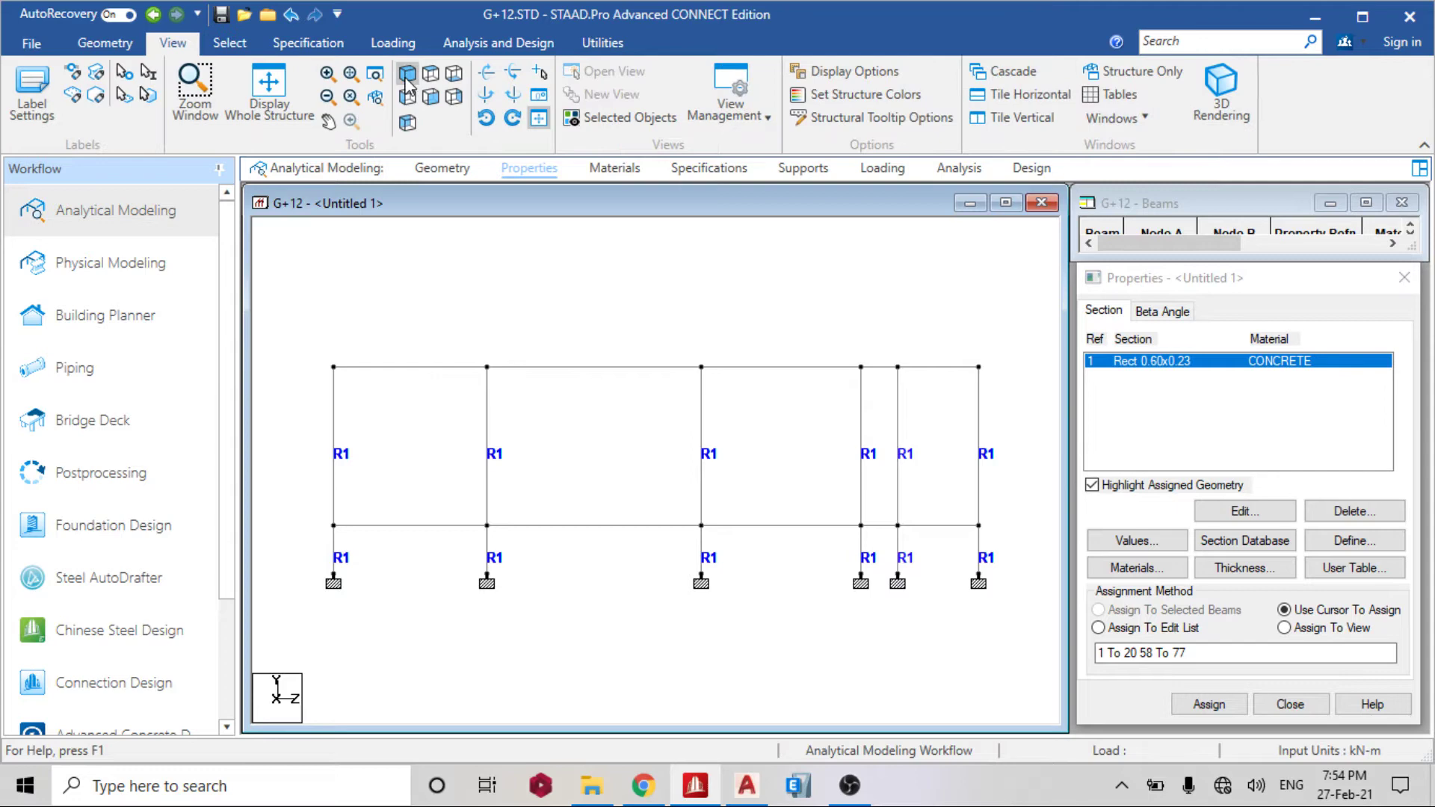
pyautogui.click(406, 78)
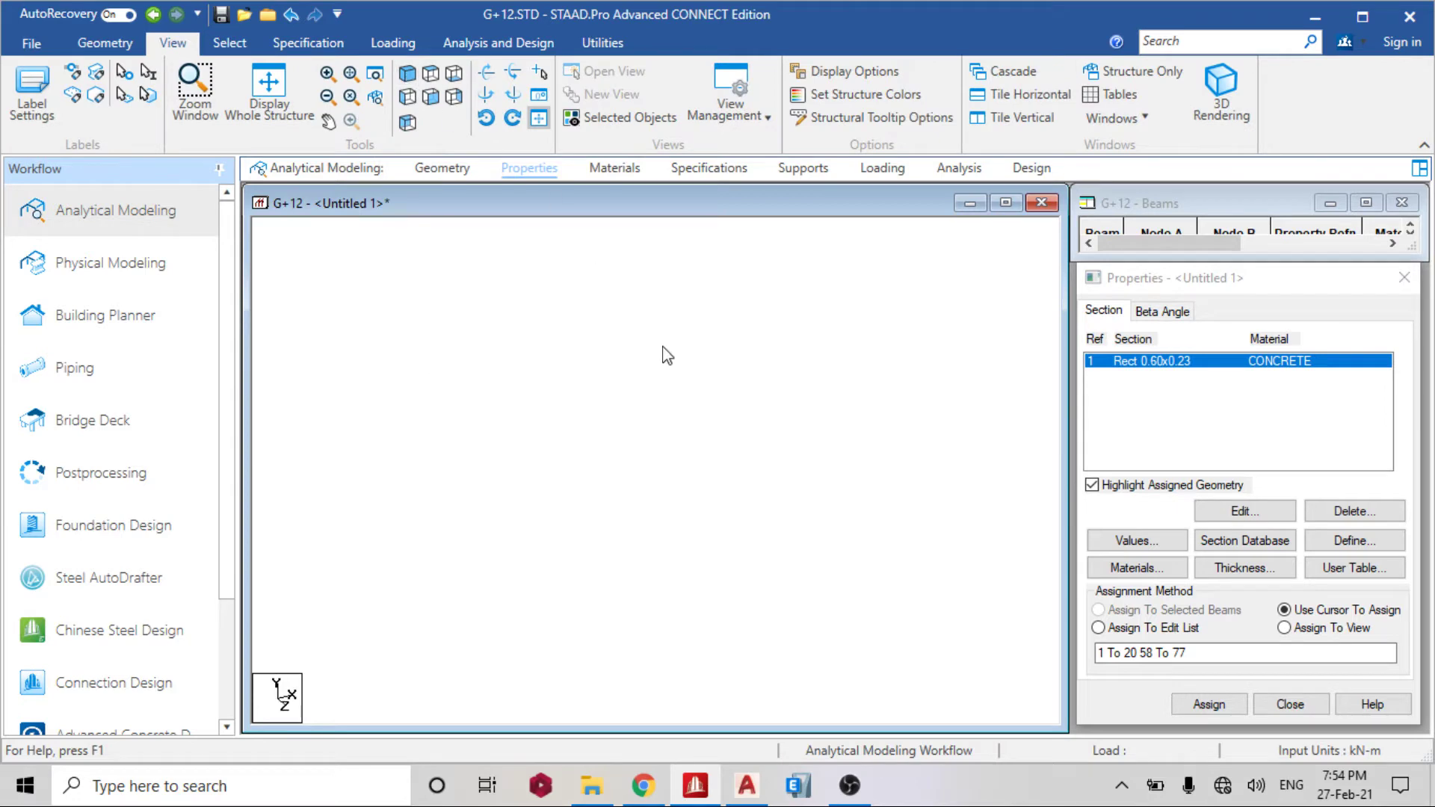
pyautogui.rightClick(493, 323)
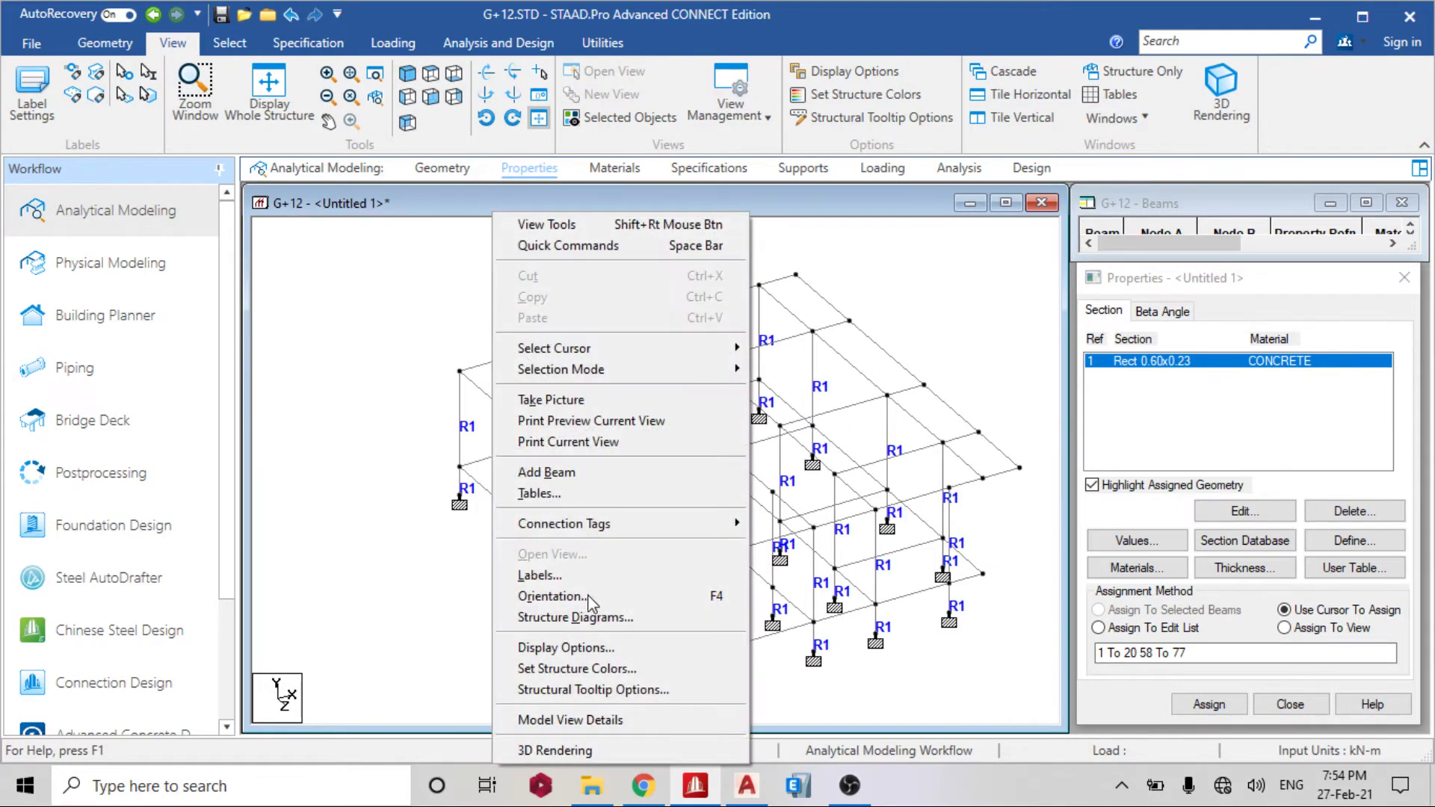
pyautogui.click(599, 750)
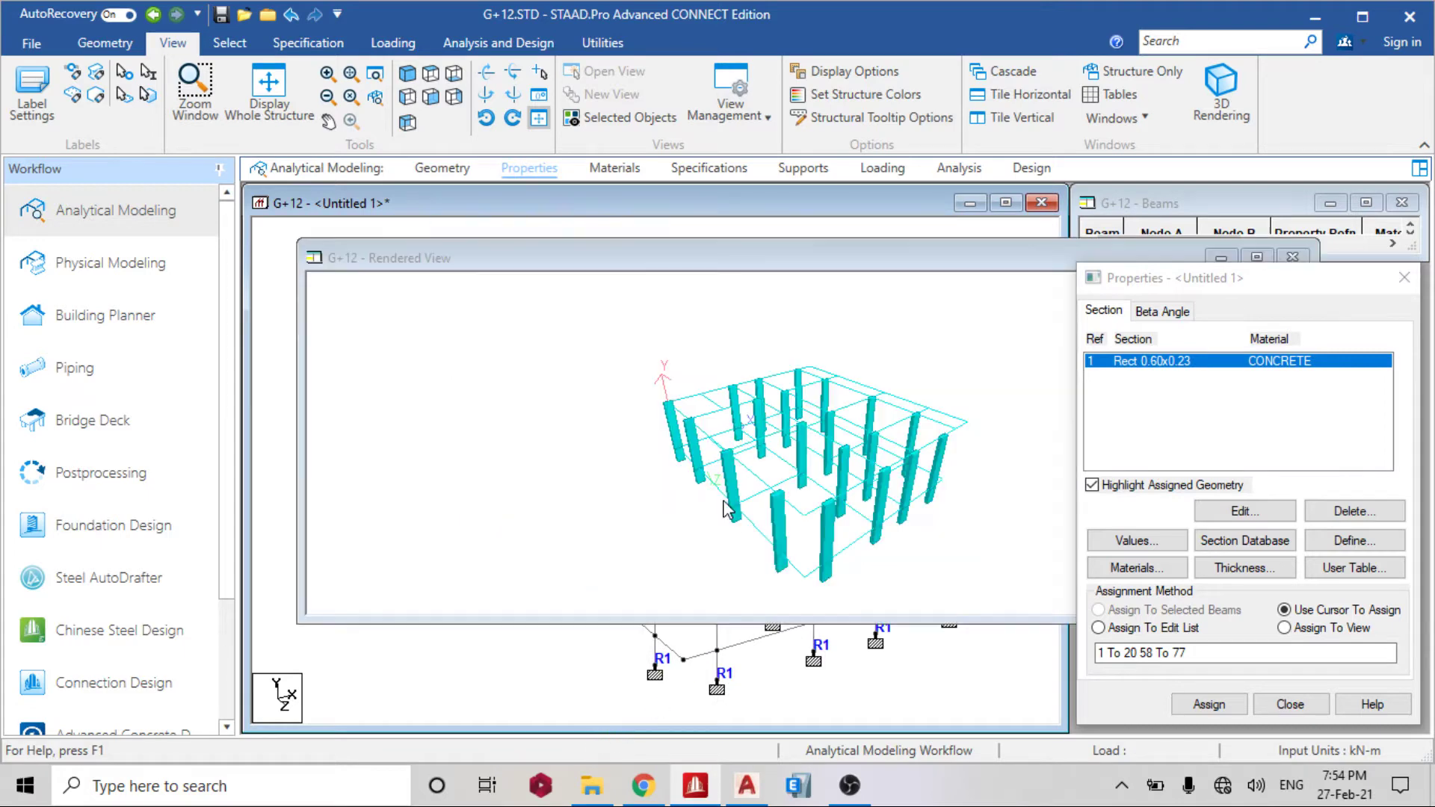
pyautogui.moveTo(723, 508); pyautogui.dragTo(751, 490)
# Step: Switch to AutoCAD to check the column orientations on the ground floor plan, and return to STAAD.Pro
pyautogui.click(749, 781)
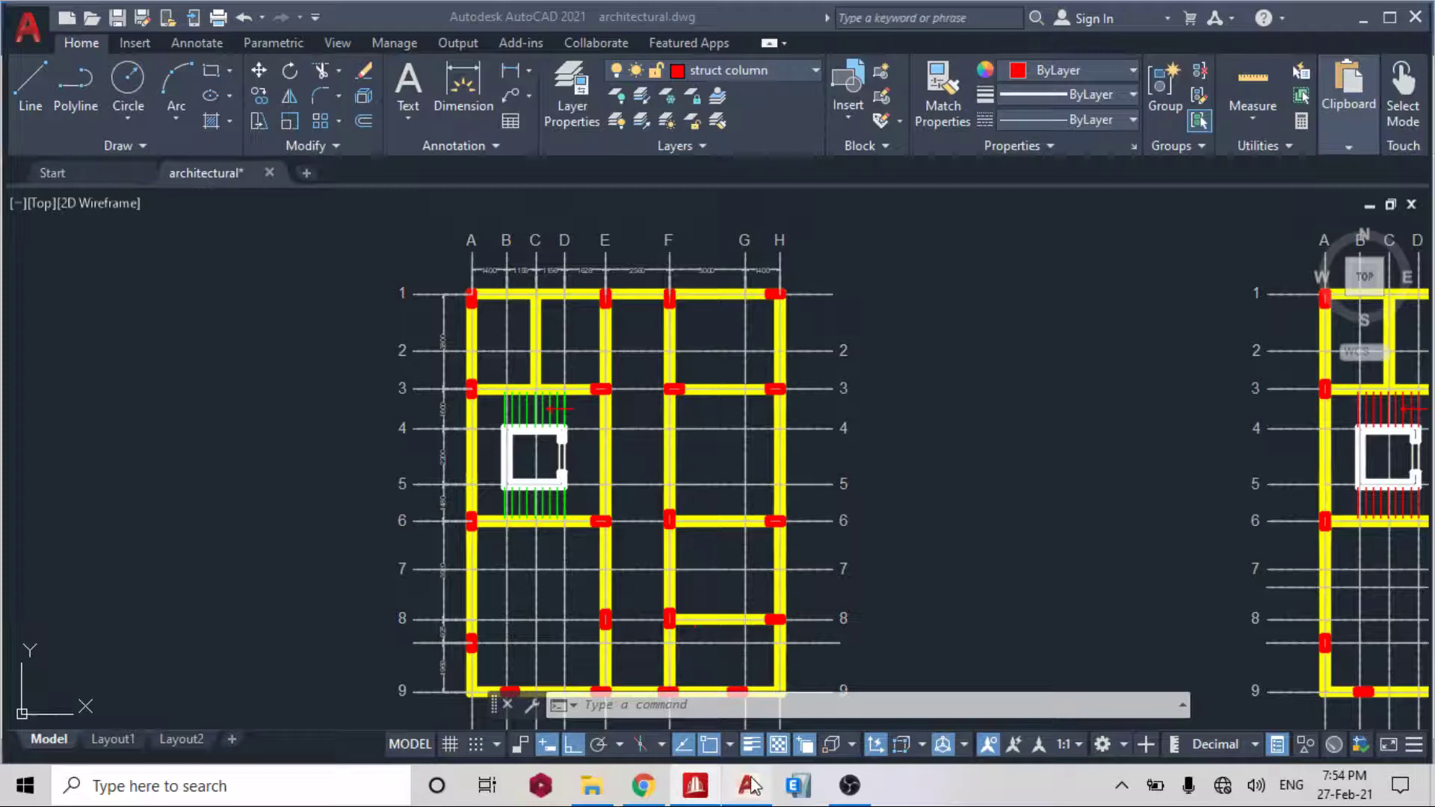
pyautogui.scroll(3, 505, 308)
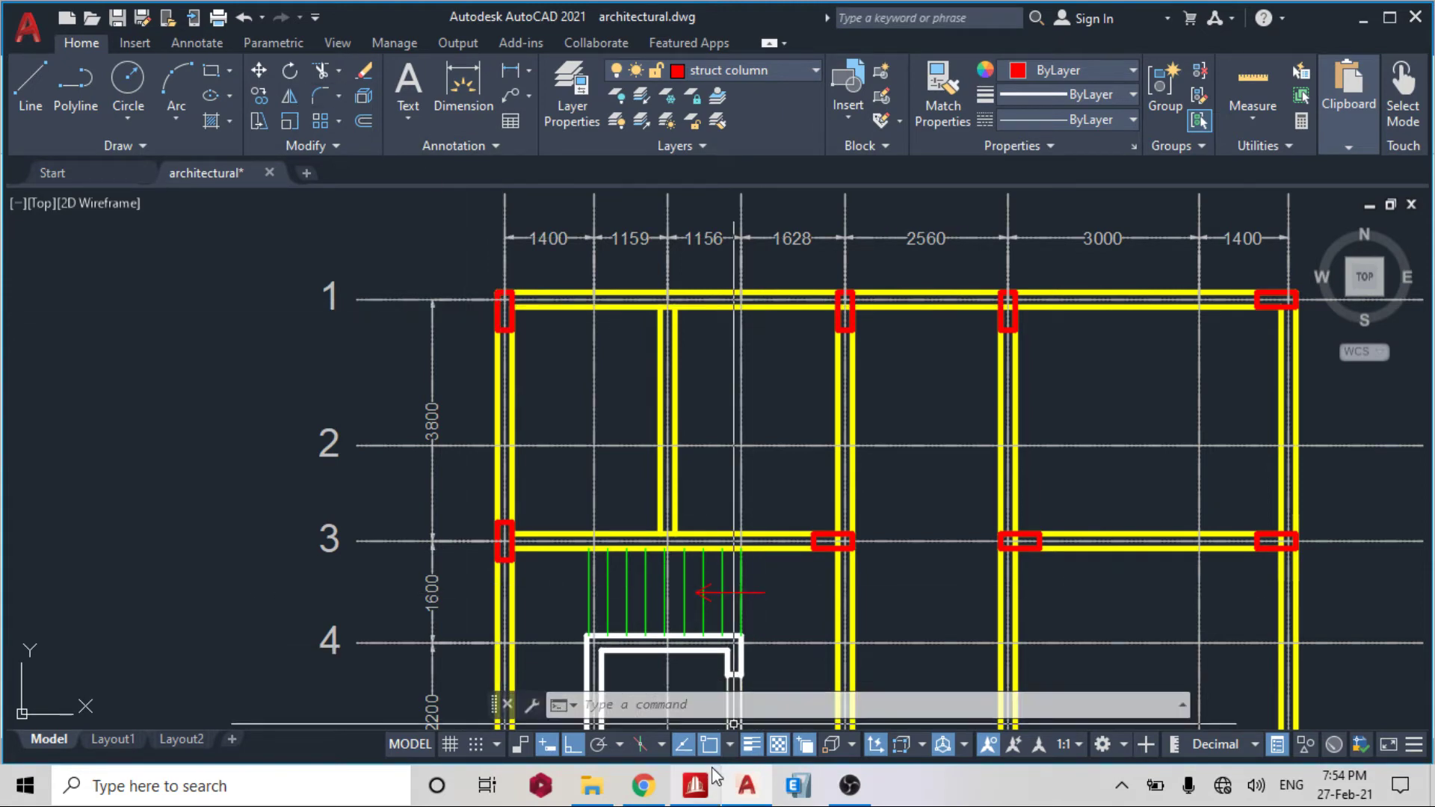
pyautogui.click(695, 784)
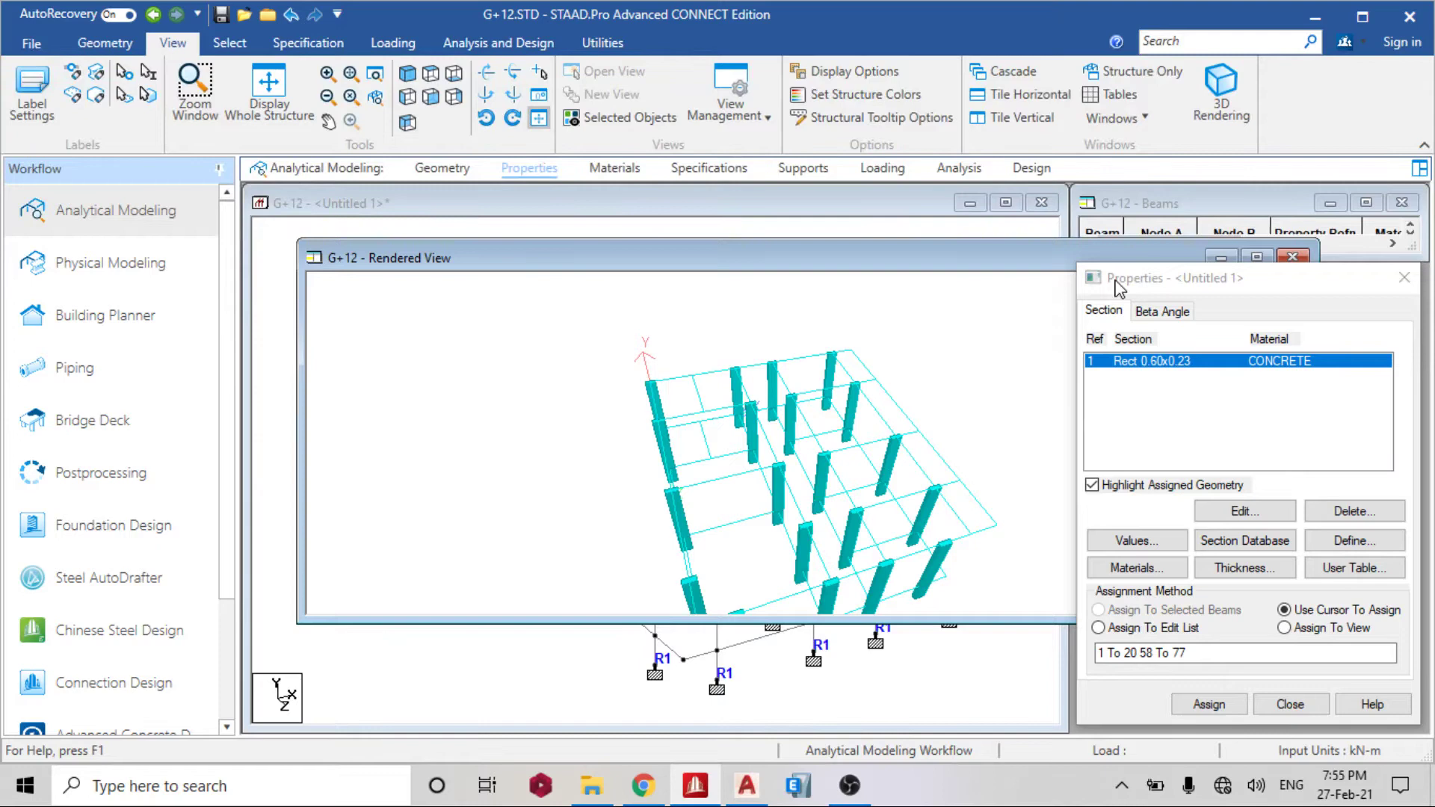
# Step: Create a beta angle of 90 degrees in the structure's properties
pyautogui.click(1151, 311)
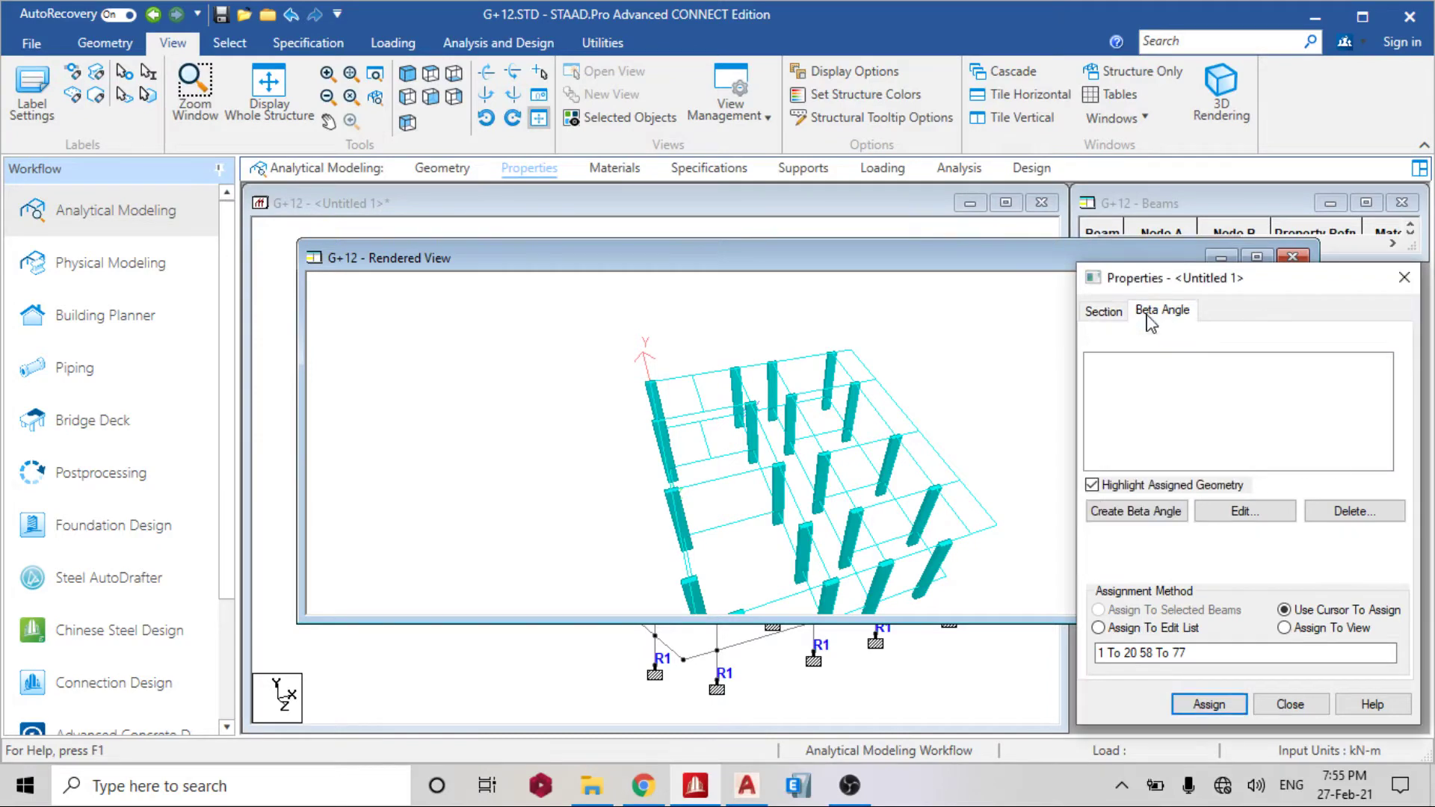
pyautogui.click(1142, 515)
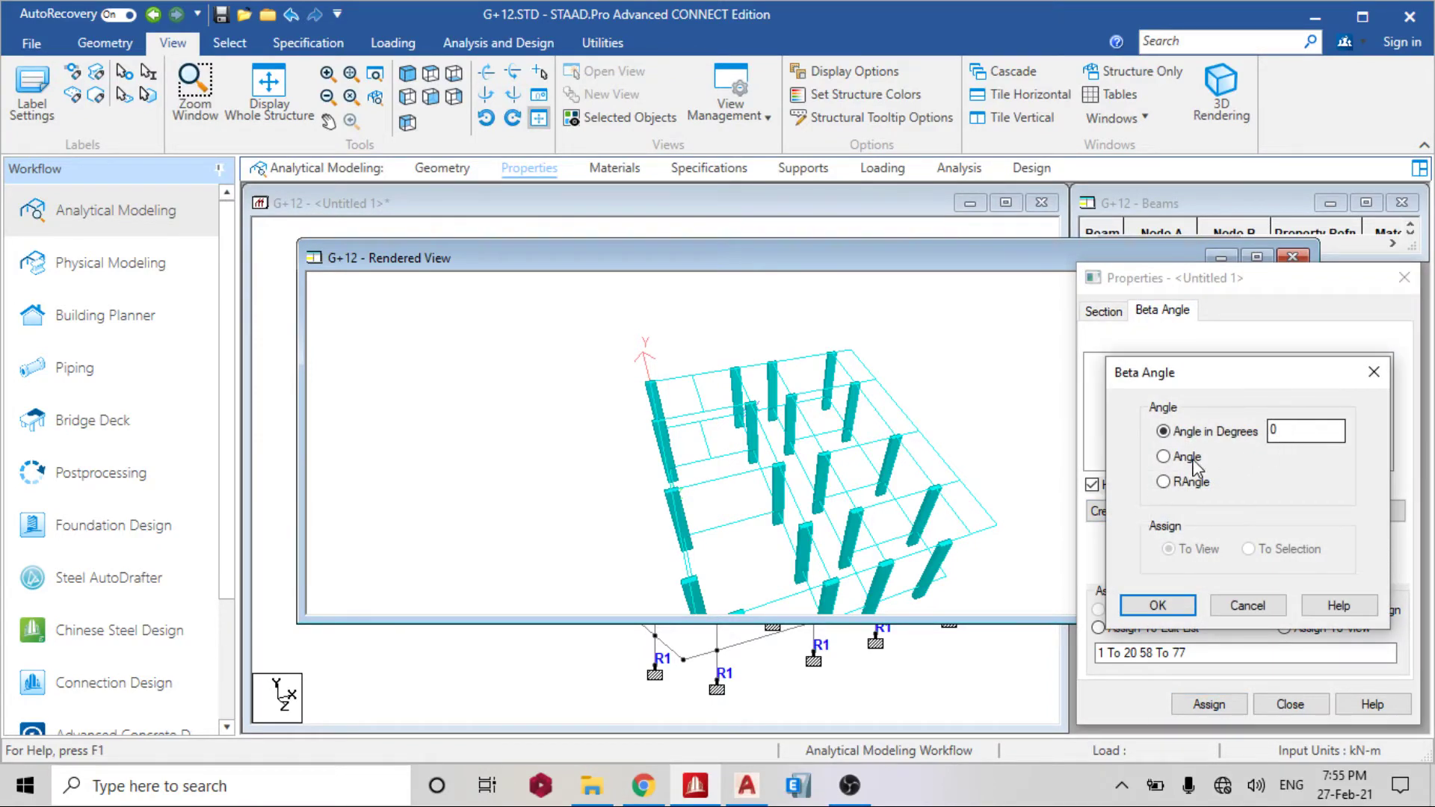
pyautogui.click(1188, 459)
pyautogui.click(1252, 432)
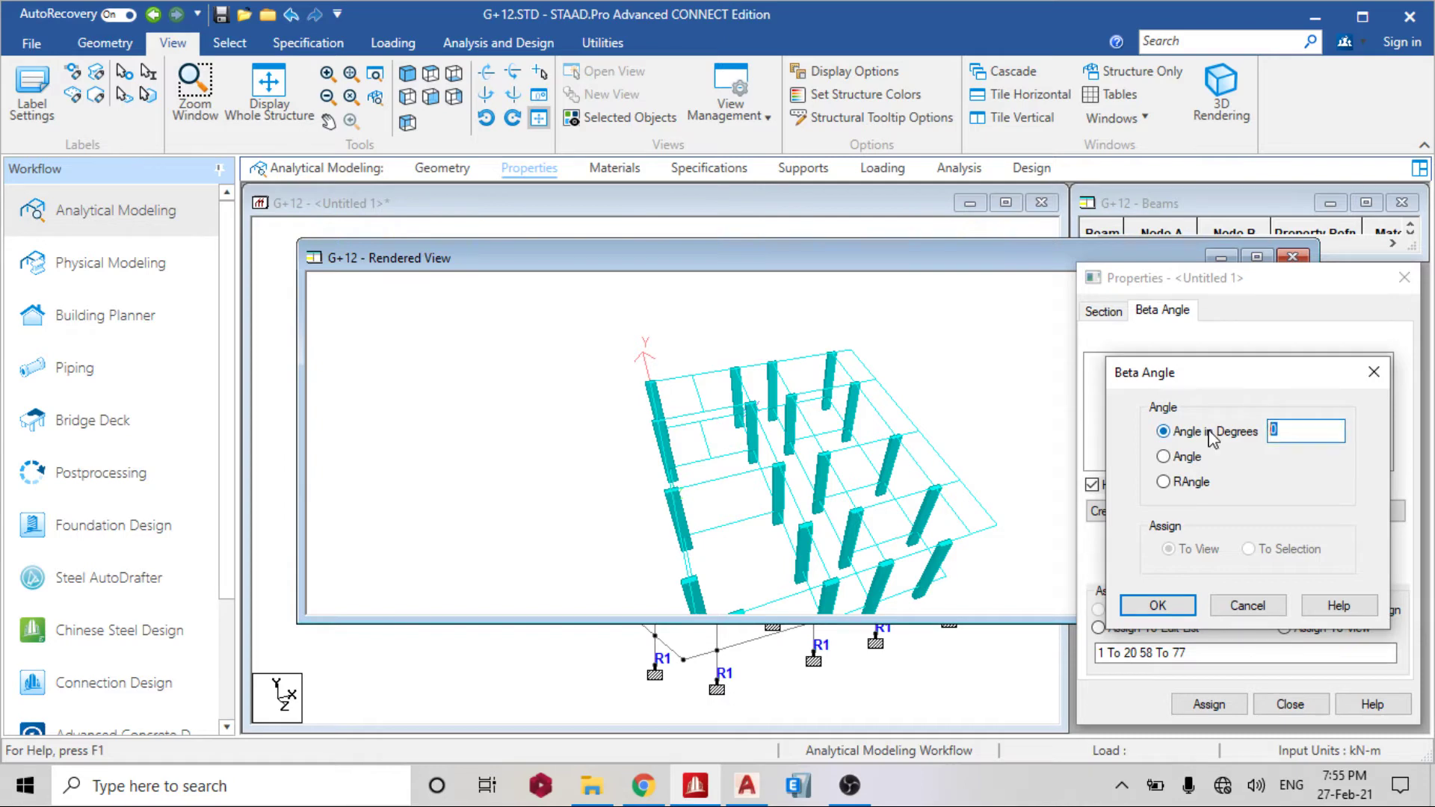
pyautogui.click(1158, 607)
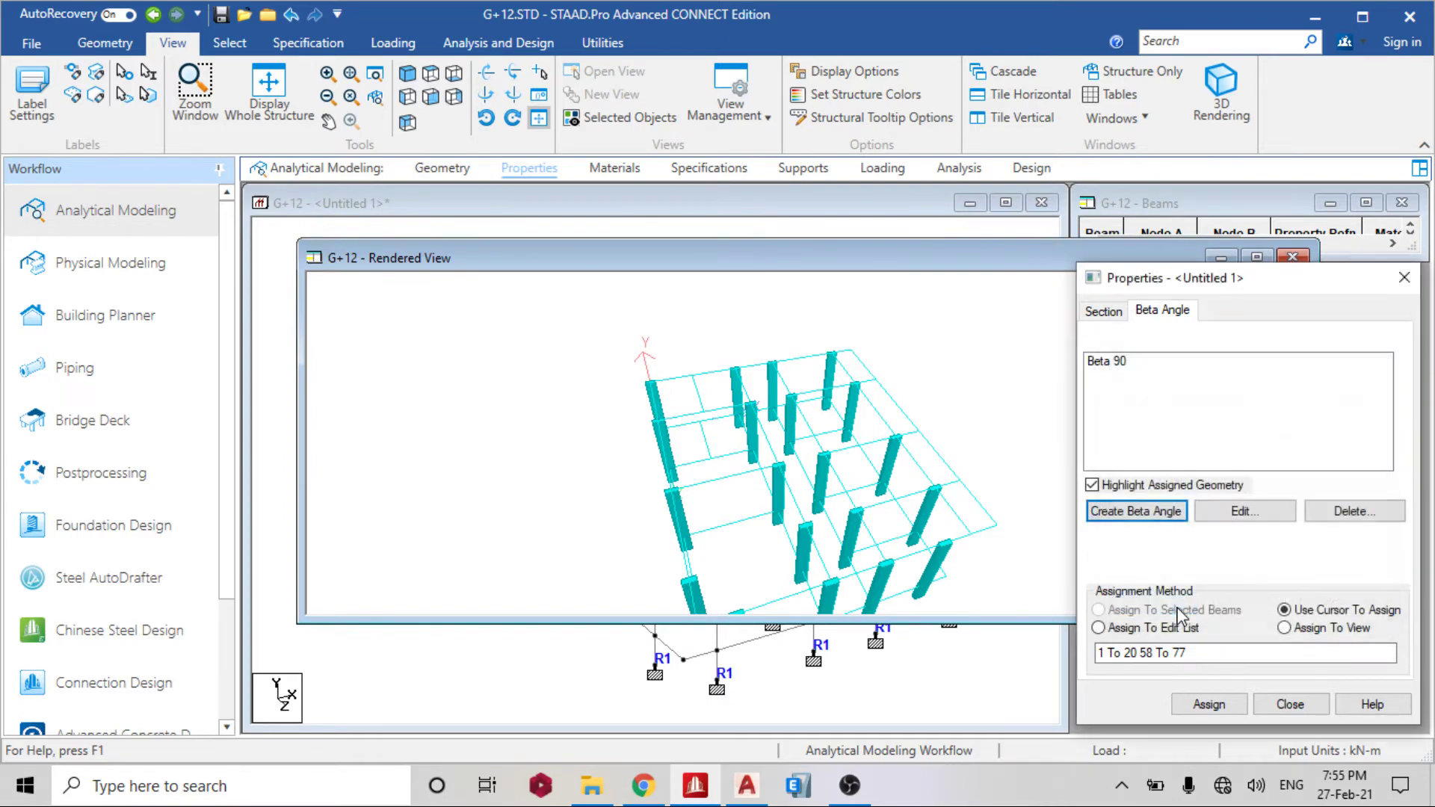
# Step: Pick the Beta 90 definition for assignment and close the rendered view
pyautogui.click(1115, 363)
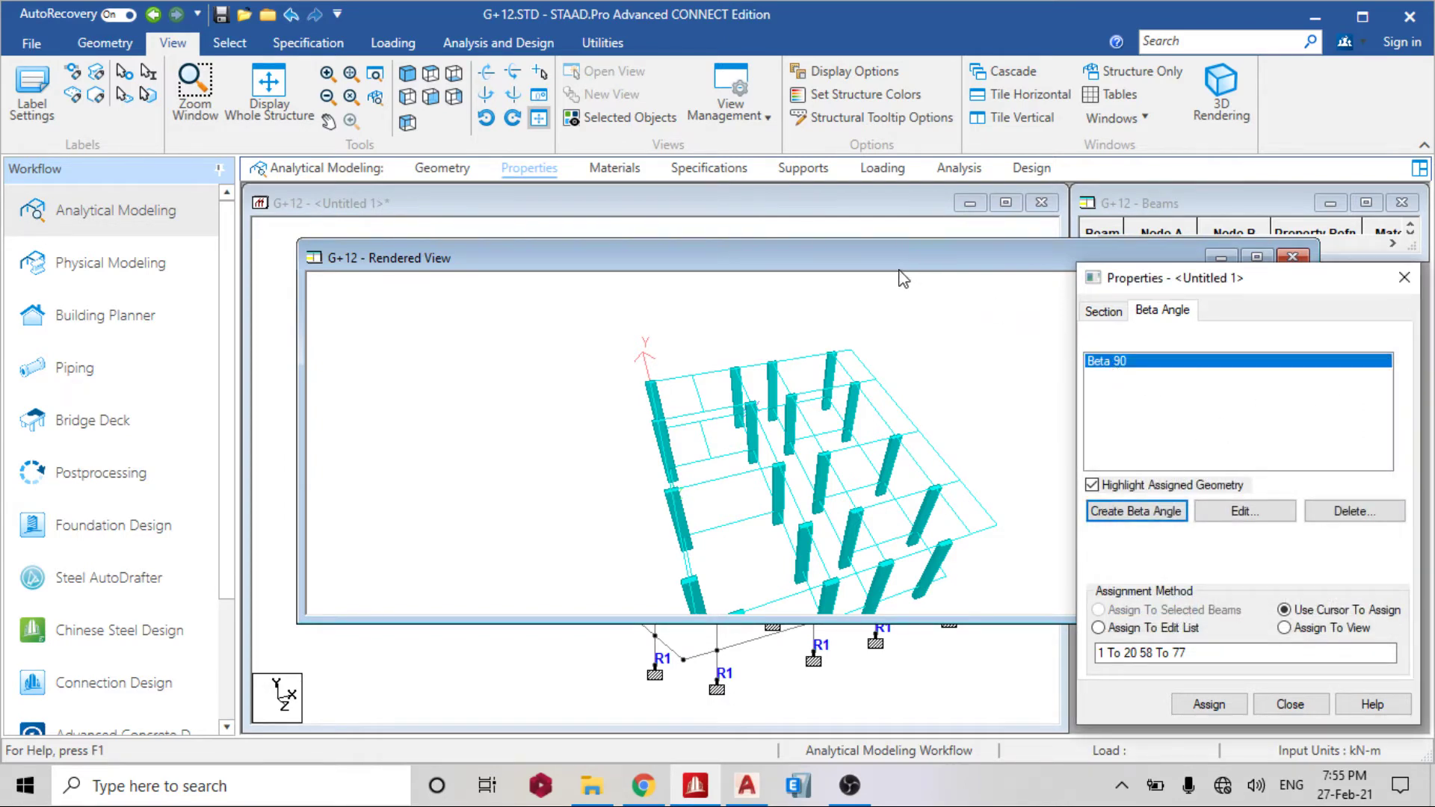
pyautogui.doubleClick(493, 263)
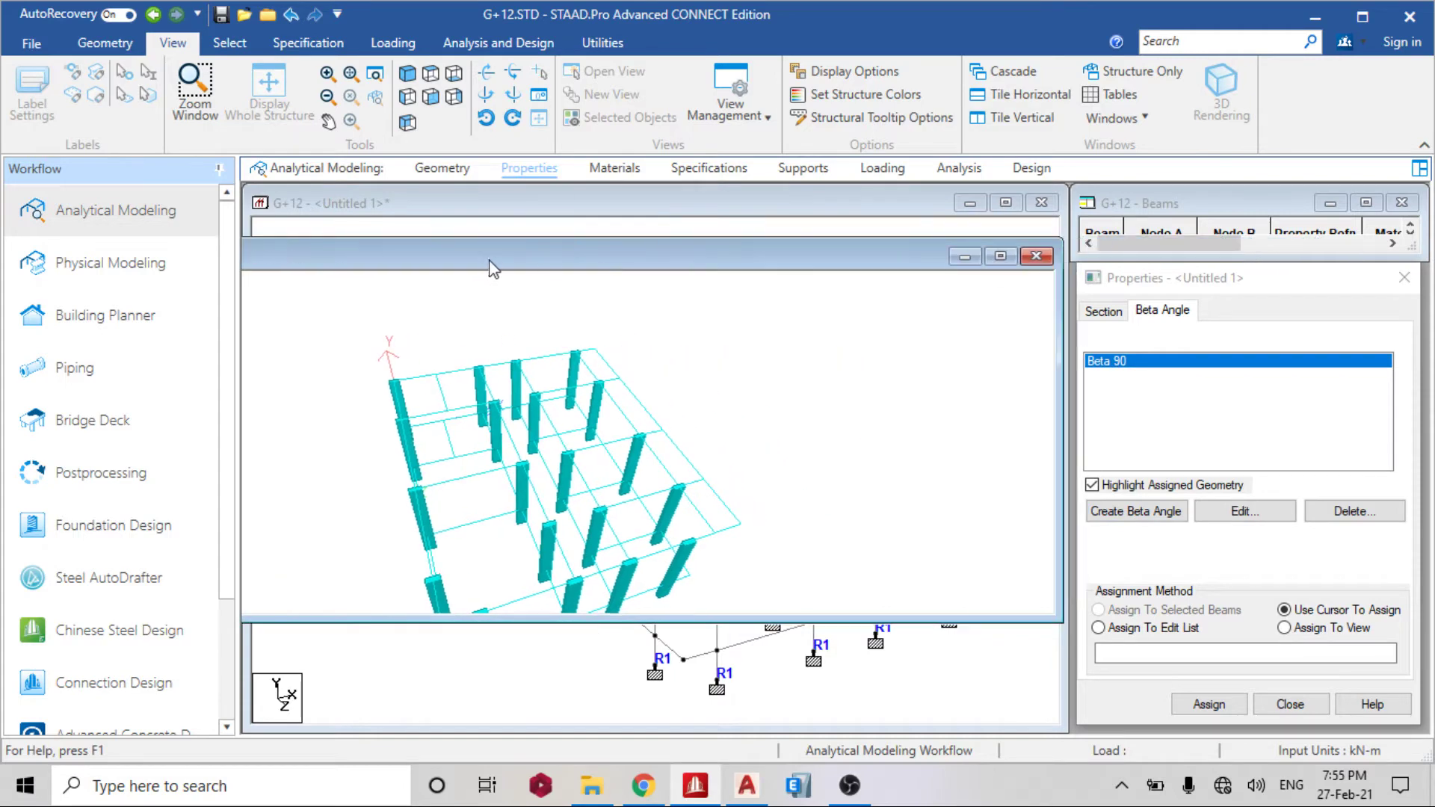
pyautogui.click(1035, 257)
pyautogui.click(1035, 256)
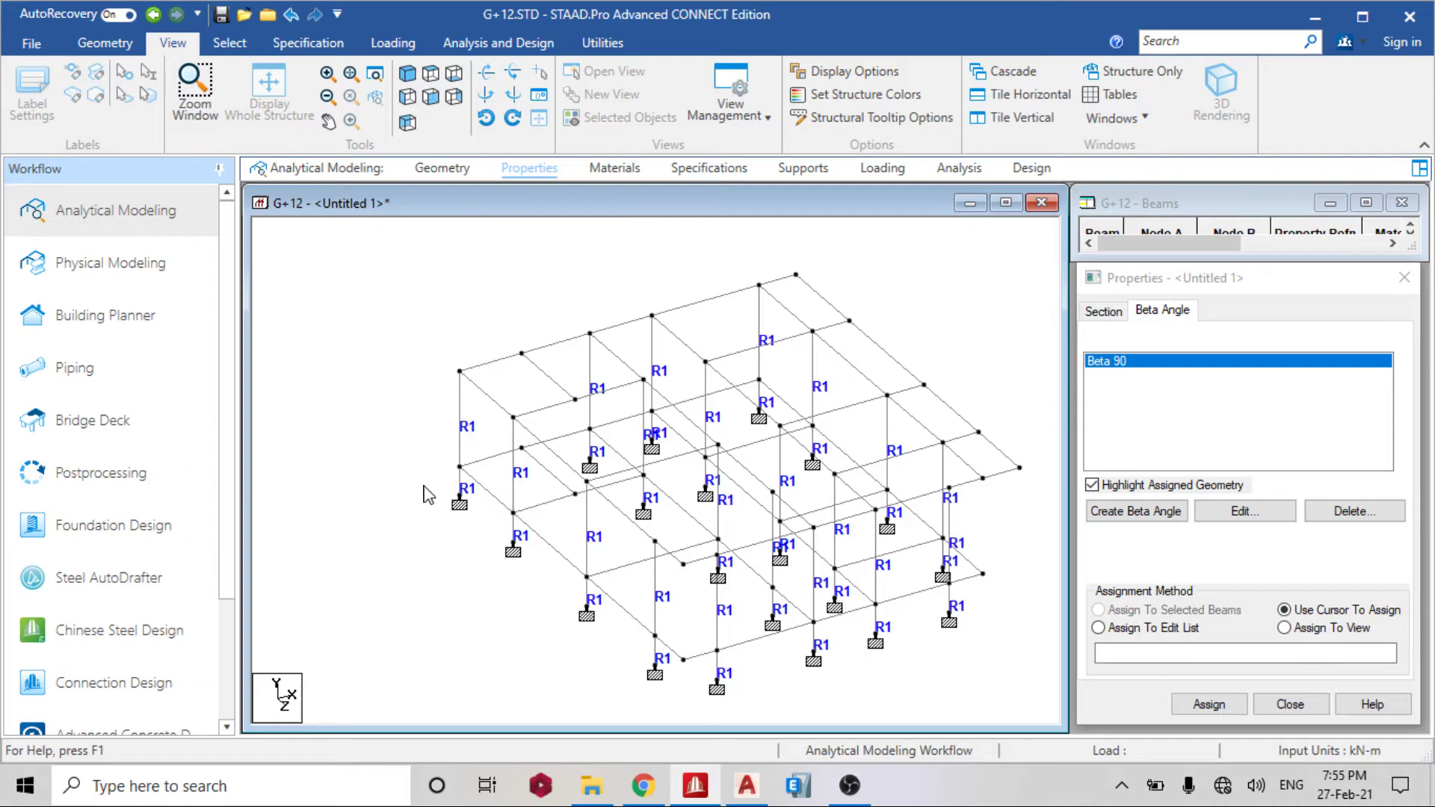
# Step: Assign Beta 90 to the upper and lower segments of the frame's leftmost corner column in the isometric view
pyautogui.scroll(2, 499, 416)
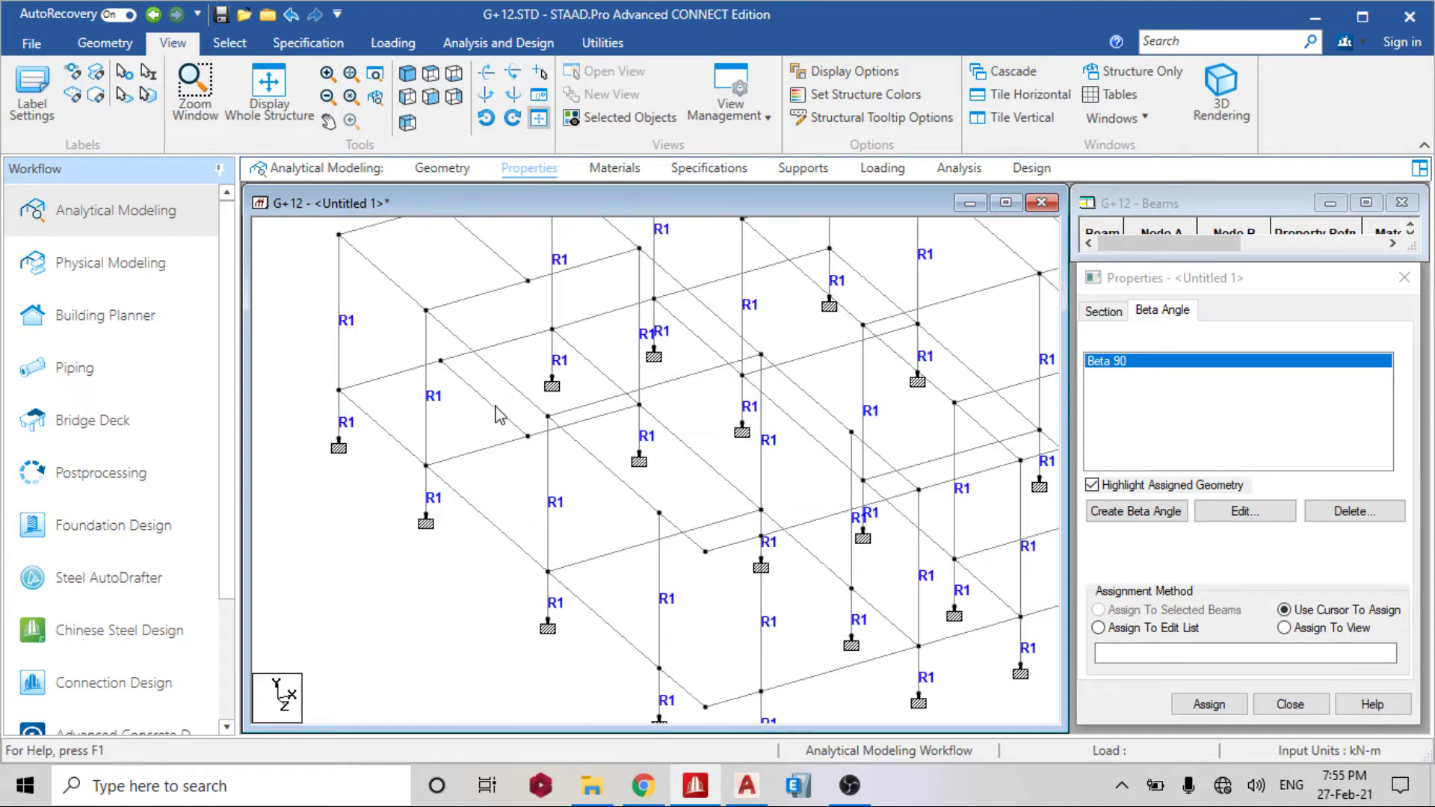
pyautogui.click(340, 347)
pyautogui.click(340, 423)
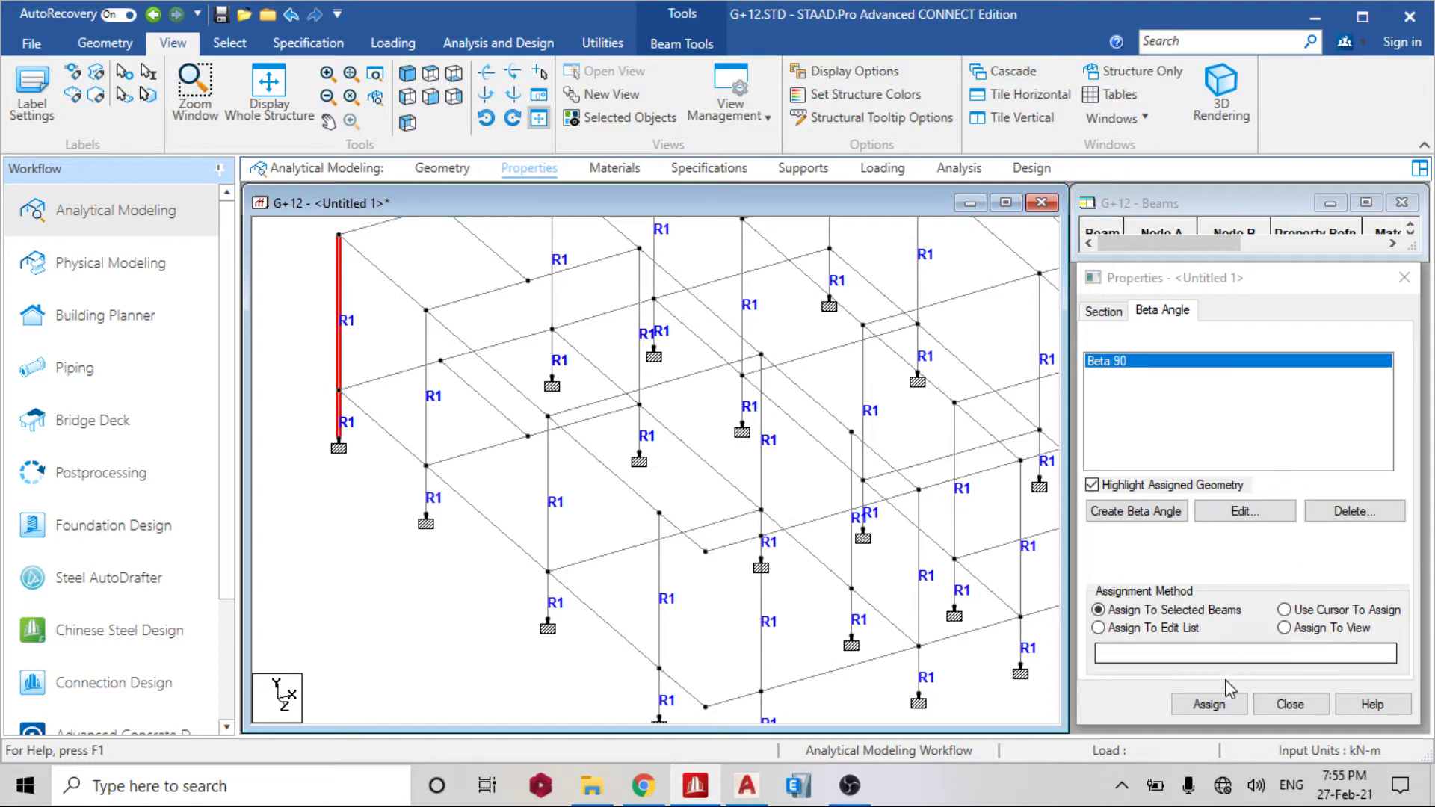
pyautogui.click(1215, 707)
pyautogui.click(1283, 551)
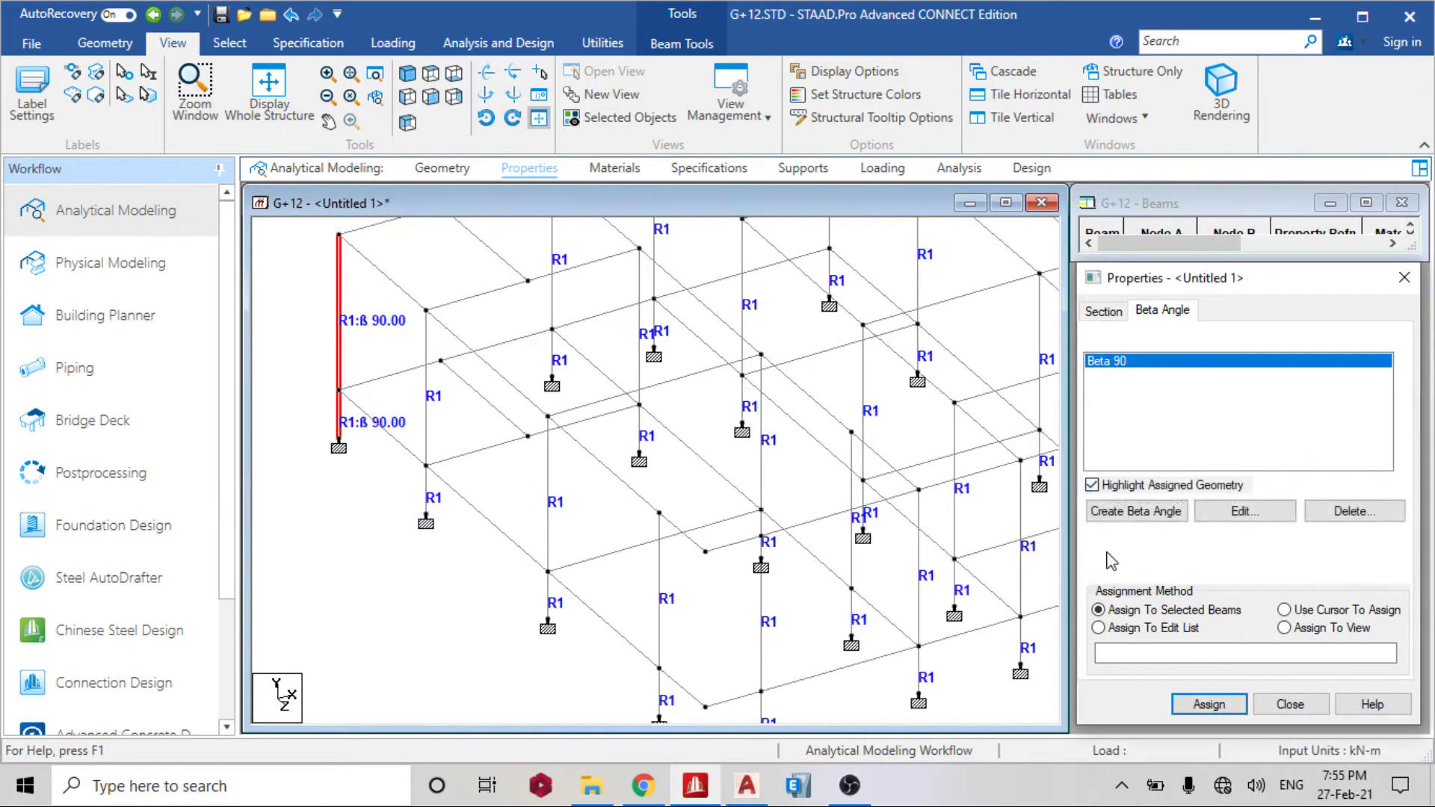
pyautogui.scroll(-2, 673, 480)
pyautogui.moveTo(682, 437); pyautogui.dragTo(770, 457, button='middle')
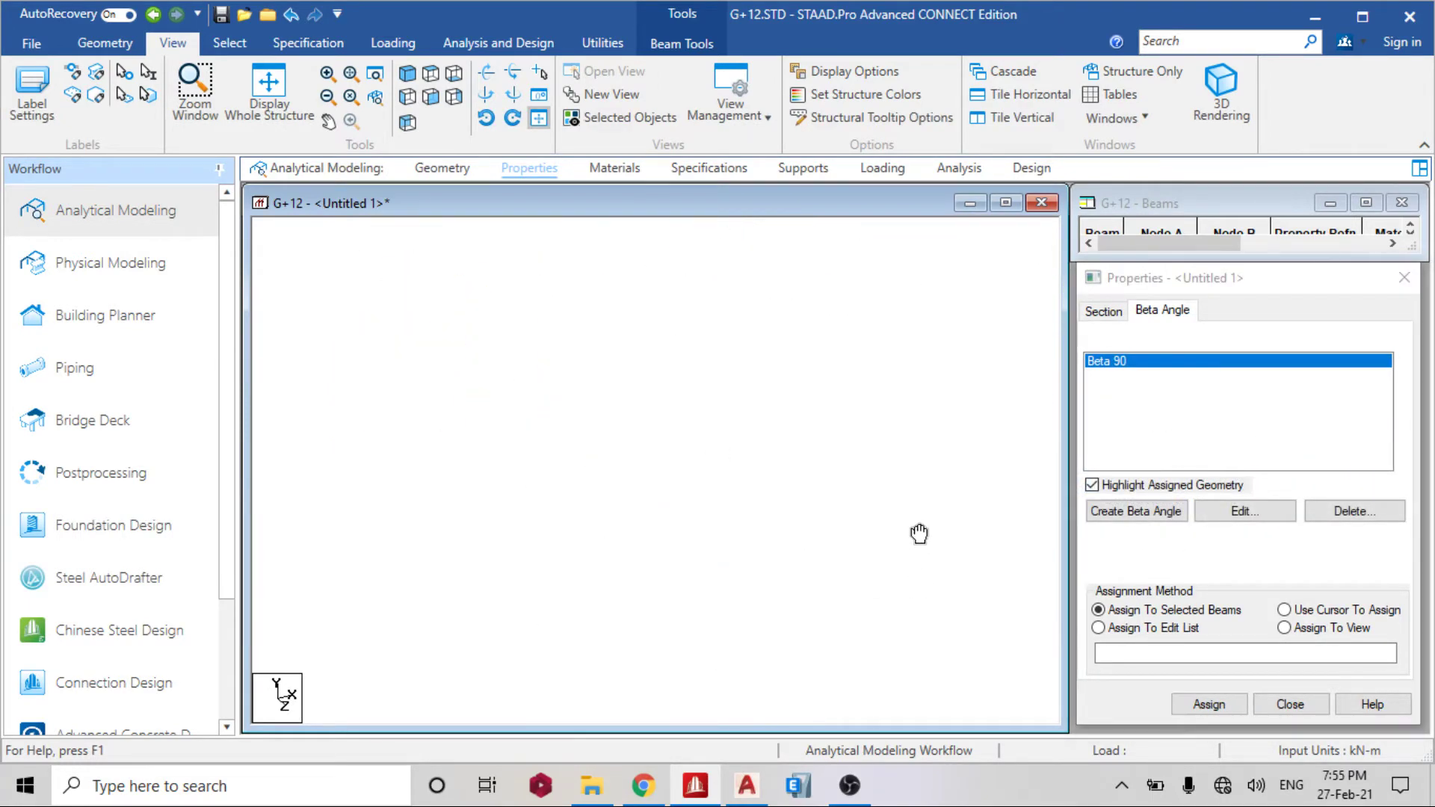
# Step: Open a 3D rendering of the frame and inspect the corner column's orientation, then return to the wireframe geometry view
pyautogui.rightClick(873, 214)
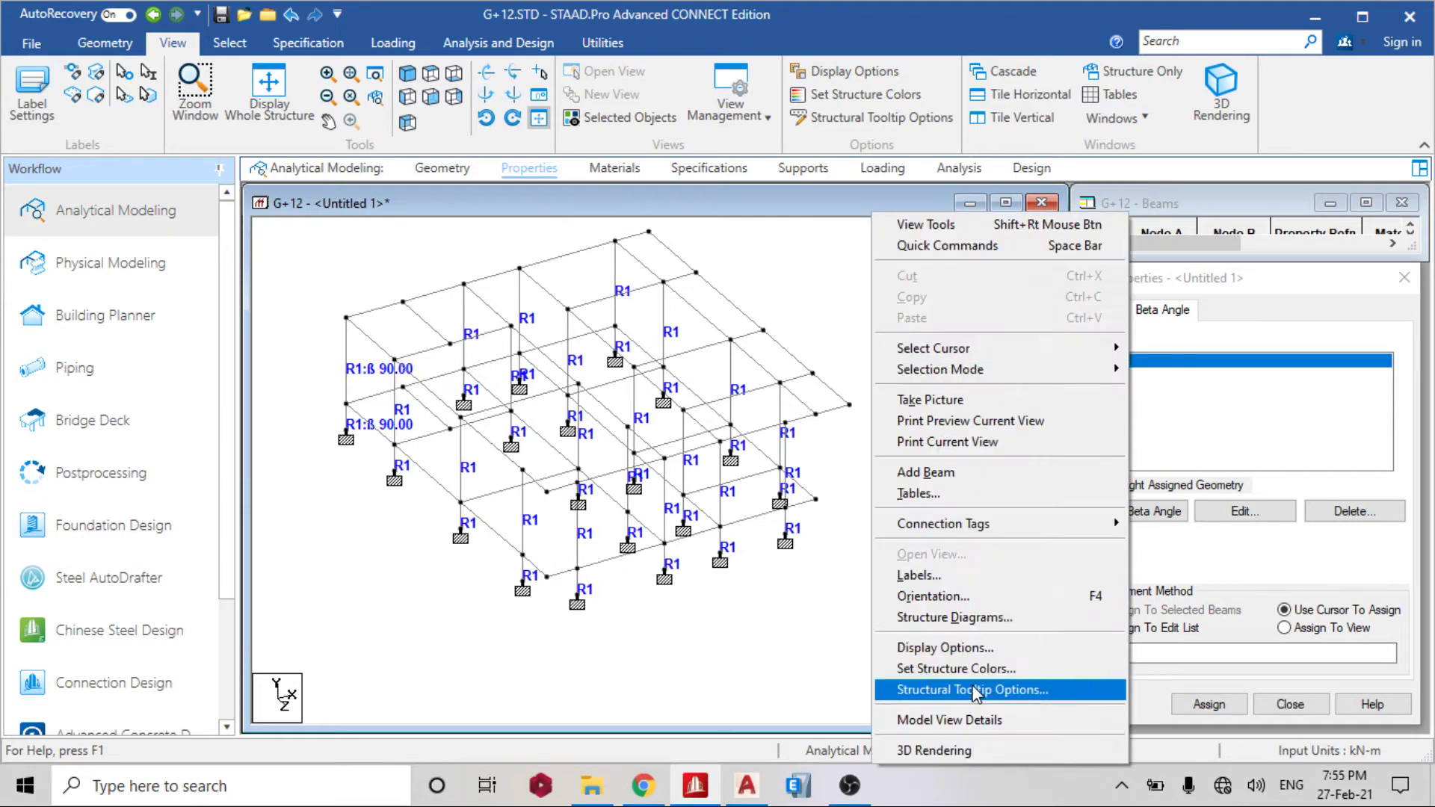
pyautogui.click(936, 750)
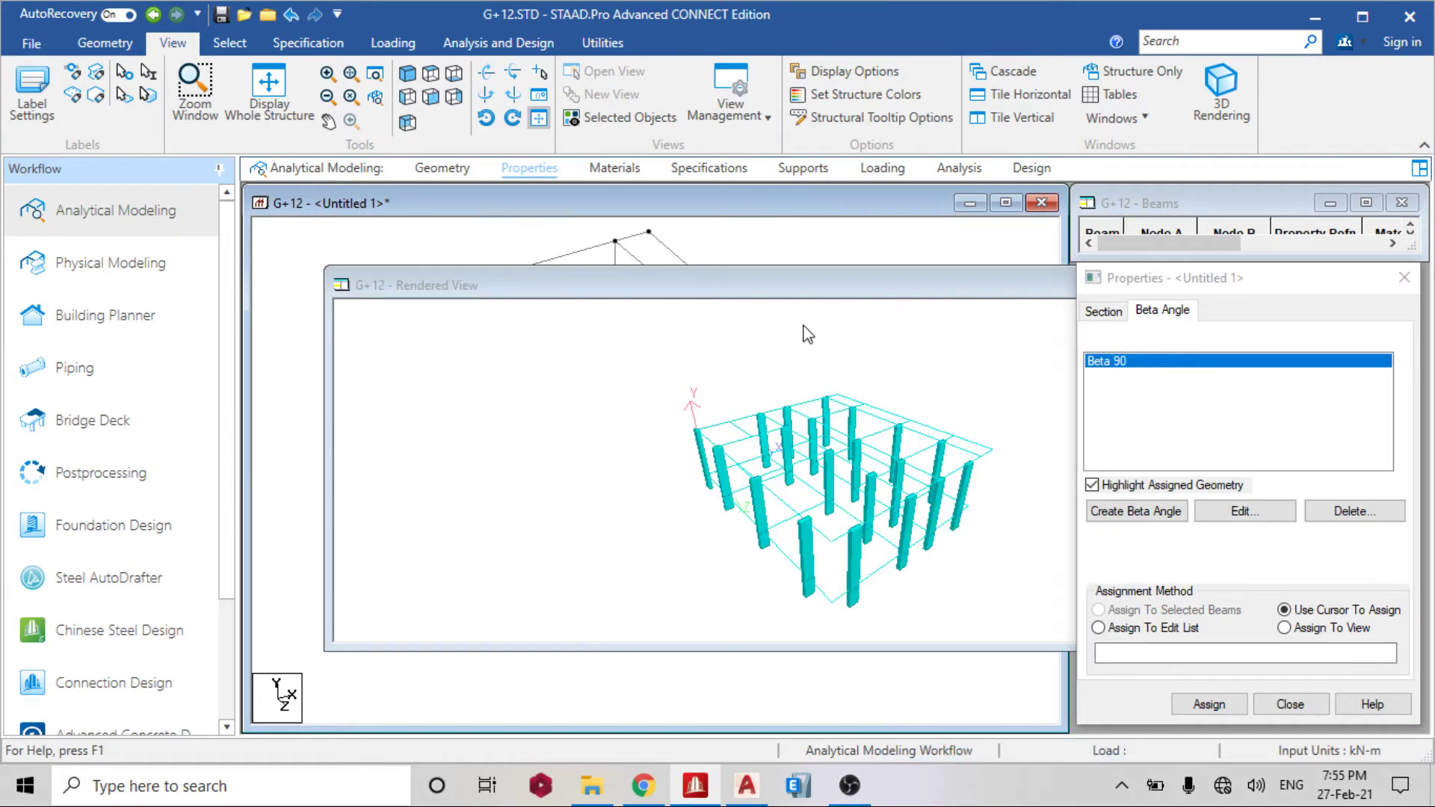
pyautogui.moveTo(919, 310)
pyautogui.mouseDown()
pyautogui.moveTo(602, 310)
pyautogui.moveTo(763, 263)
pyautogui.moveTo(753, 289)
pyautogui.moveTo(926, 291)
pyautogui.mouseUp()
pyautogui.click(925, 268)
pyautogui.moveTo(874, 401); pyautogui.dragTo(813, 435)
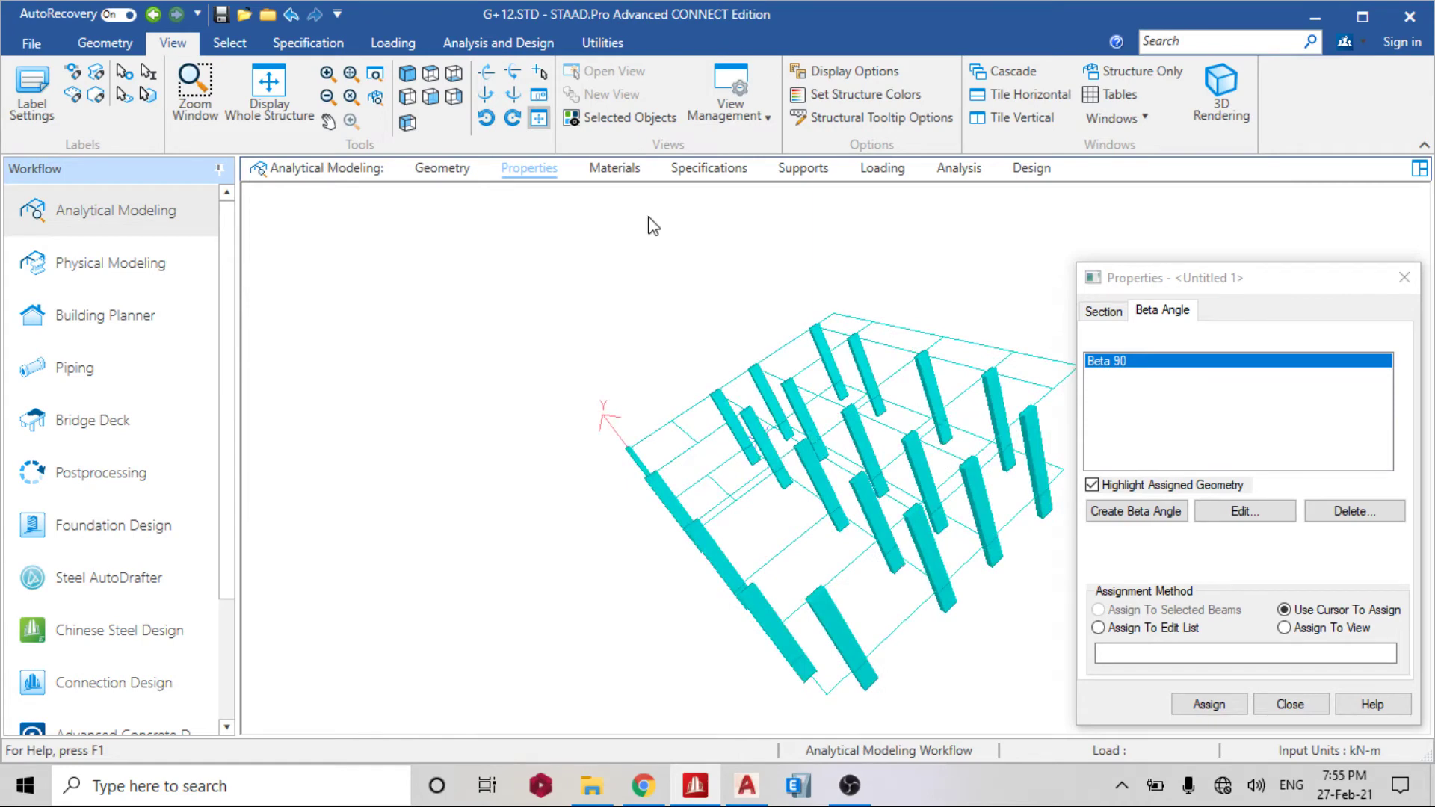
pyautogui.click(527, 170)
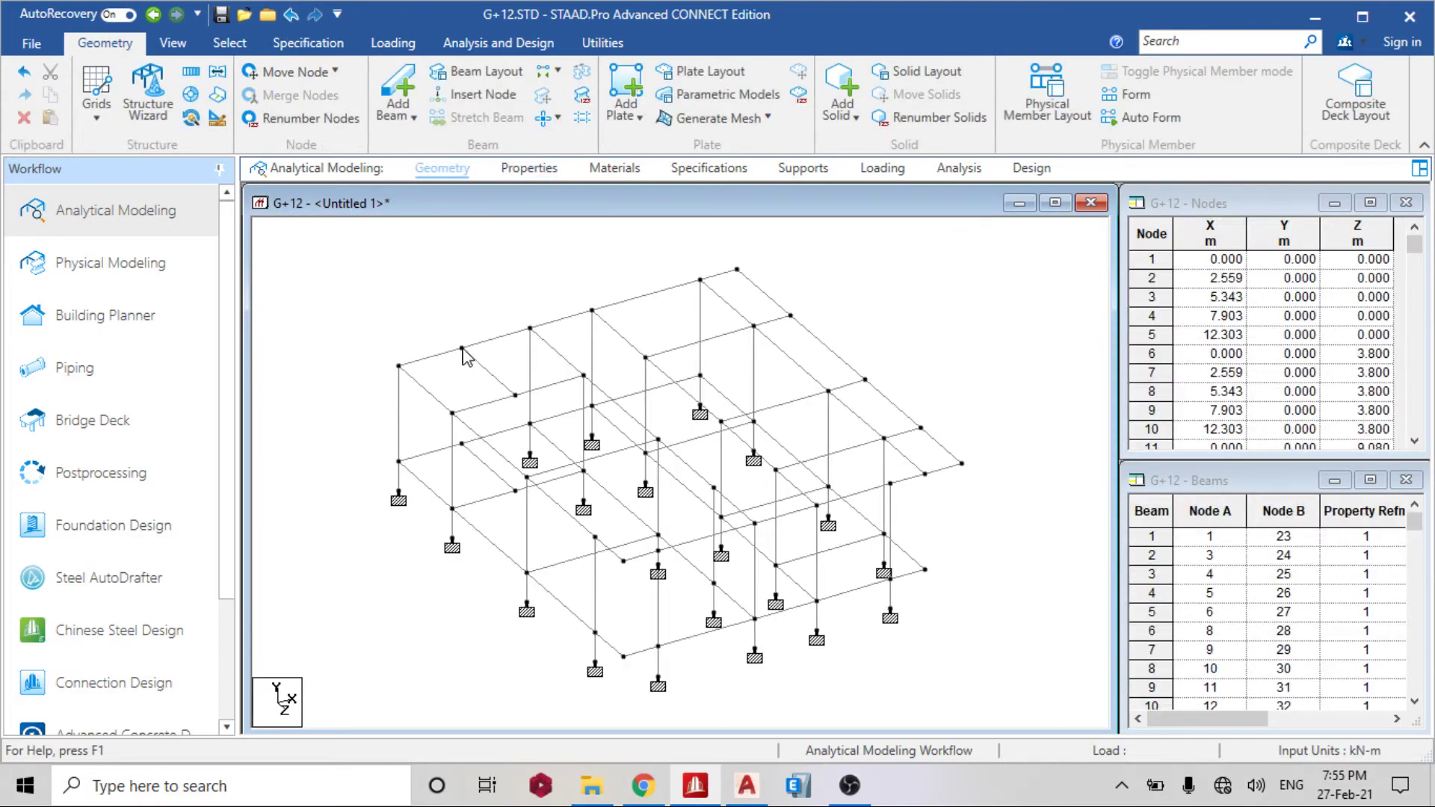
# Step: Switch to AutoCAD to check the orientations of the gridline A columns on the ground floor plan, and return to STAAD.Pro
pyautogui.click(747, 785)
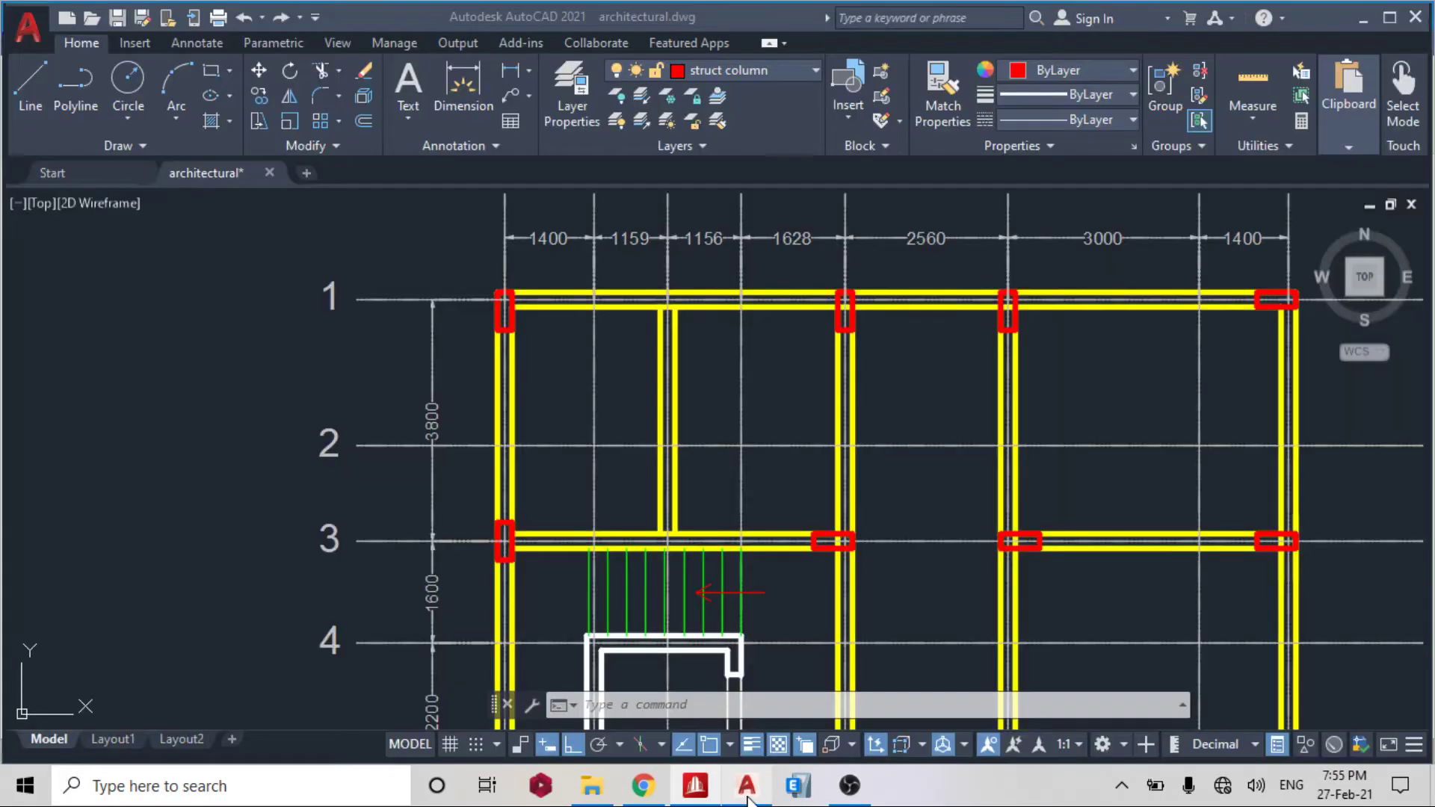
pyautogui.scroll(-4, 511, 462)
pyautogui.moveTo(511, 462); pyautogui.dragTo(511, 435, button='middle')
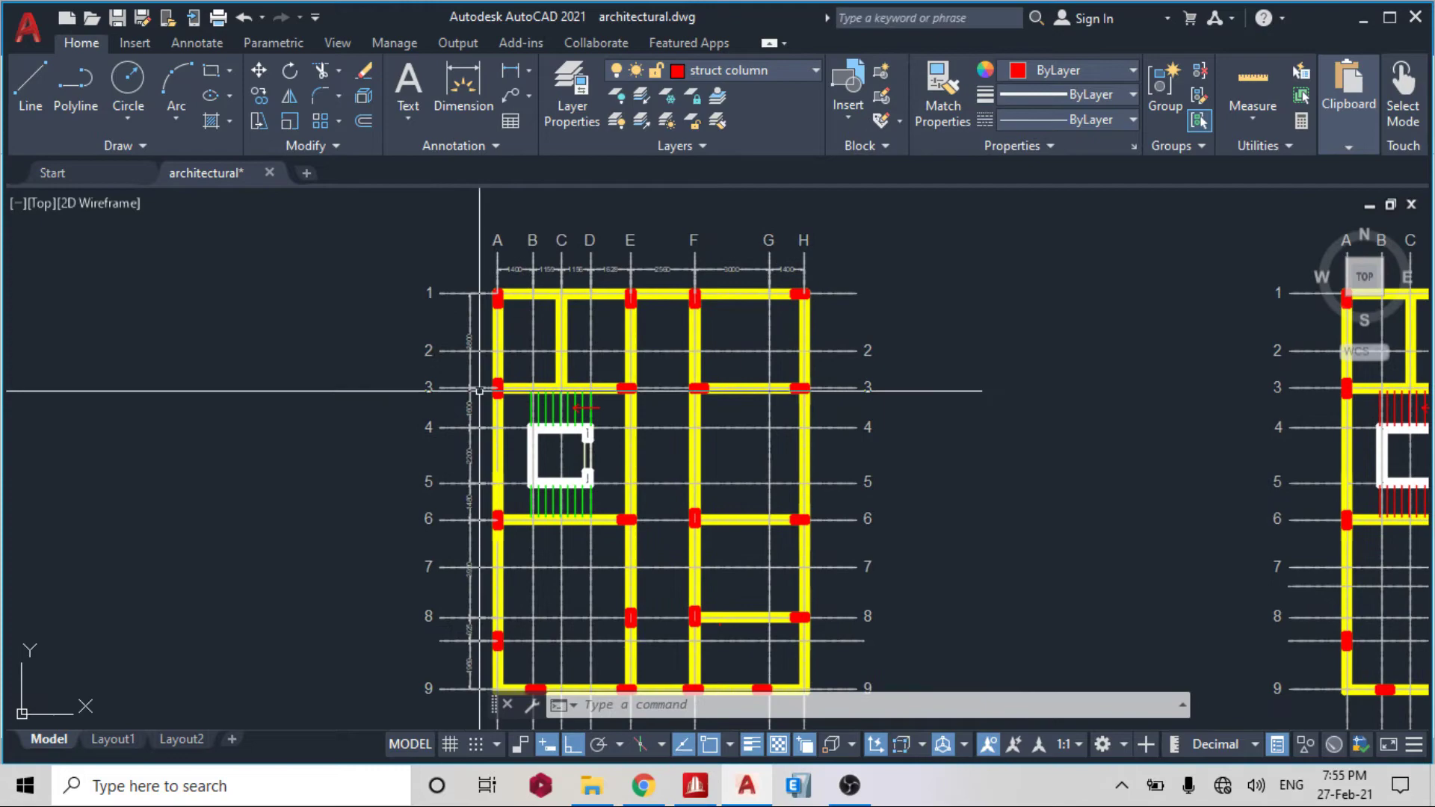
pyautogui.moveTo(494, 519); pyautogui.dragTo(505, 439, button='middle')
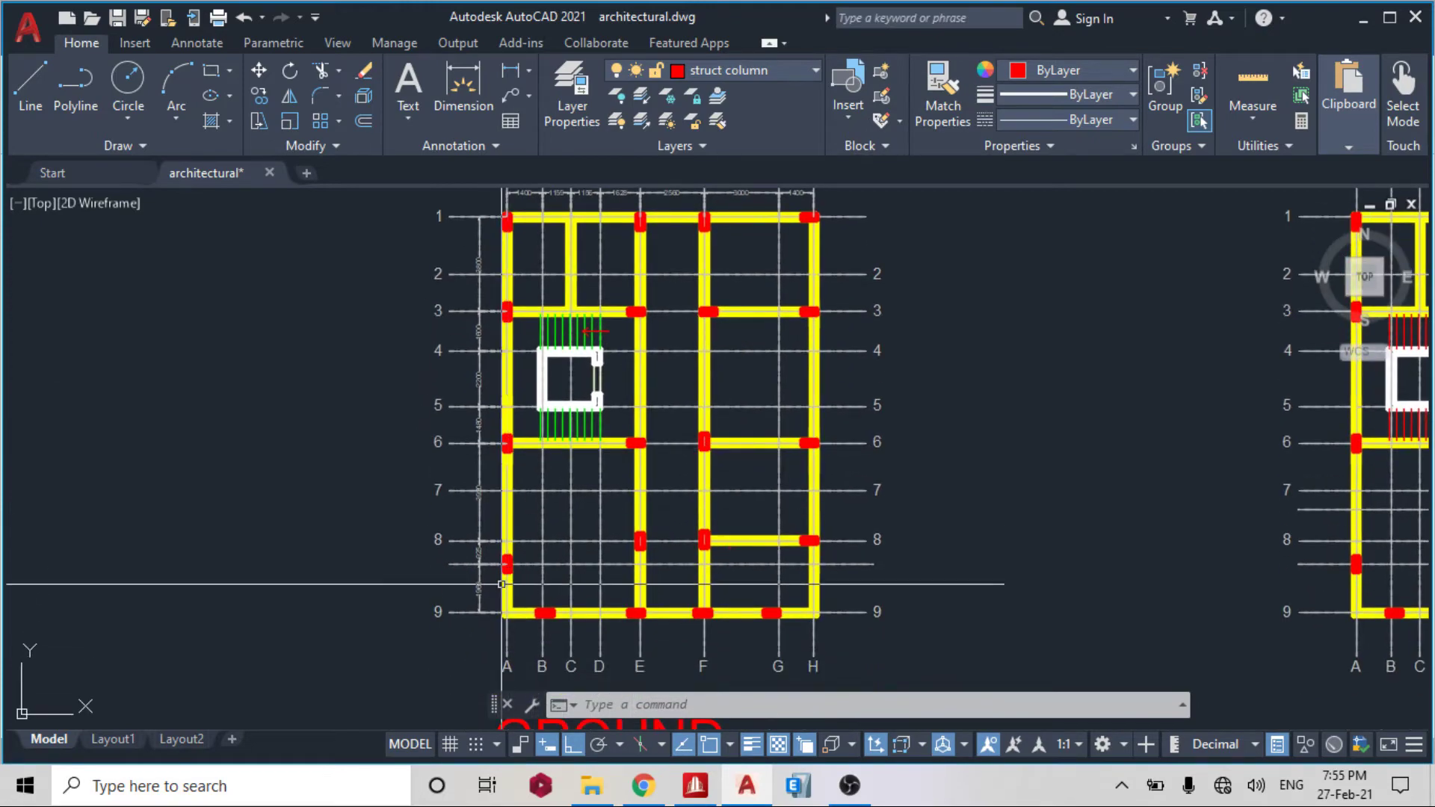
pyautogui.click(695, 785)
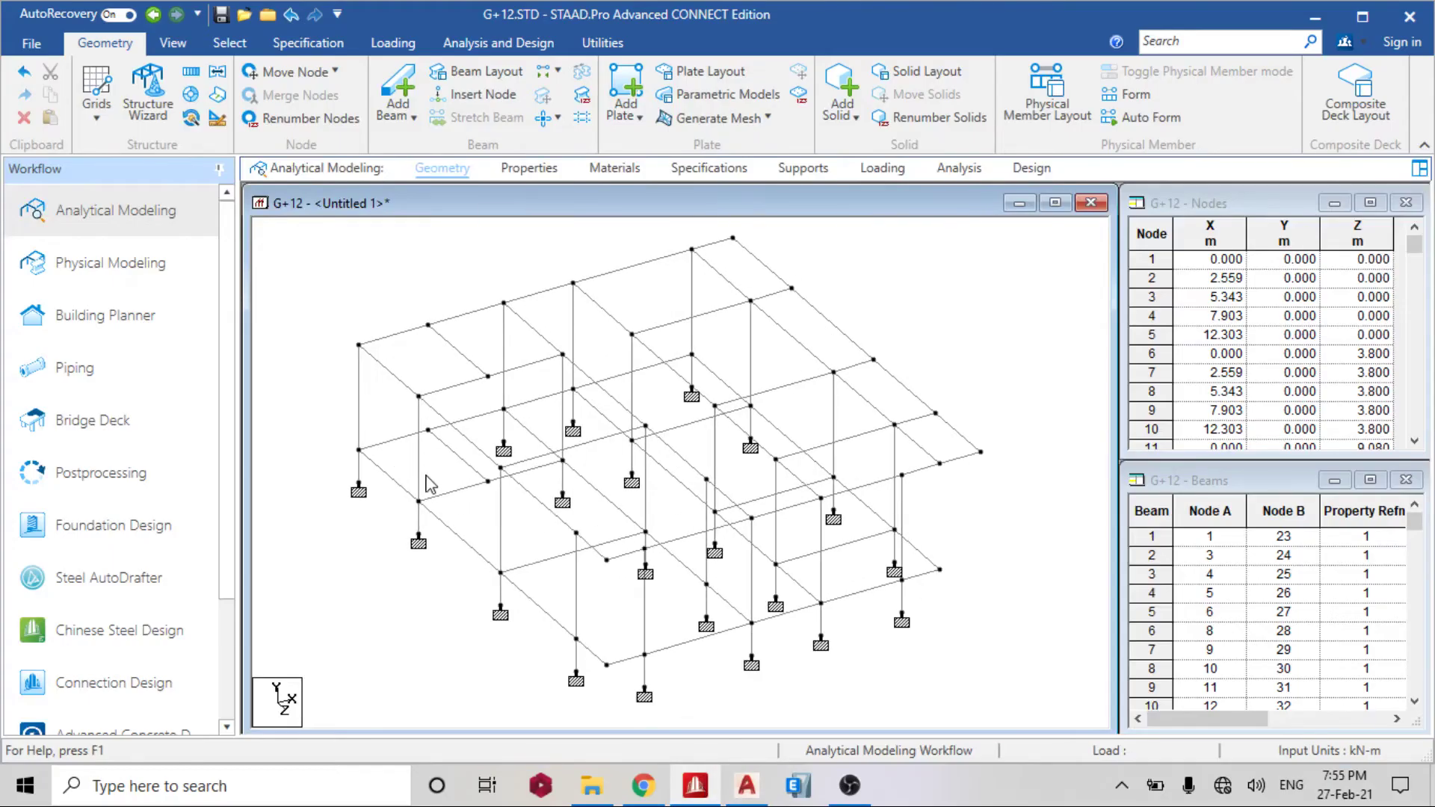
pyautogui.click(419, 478)
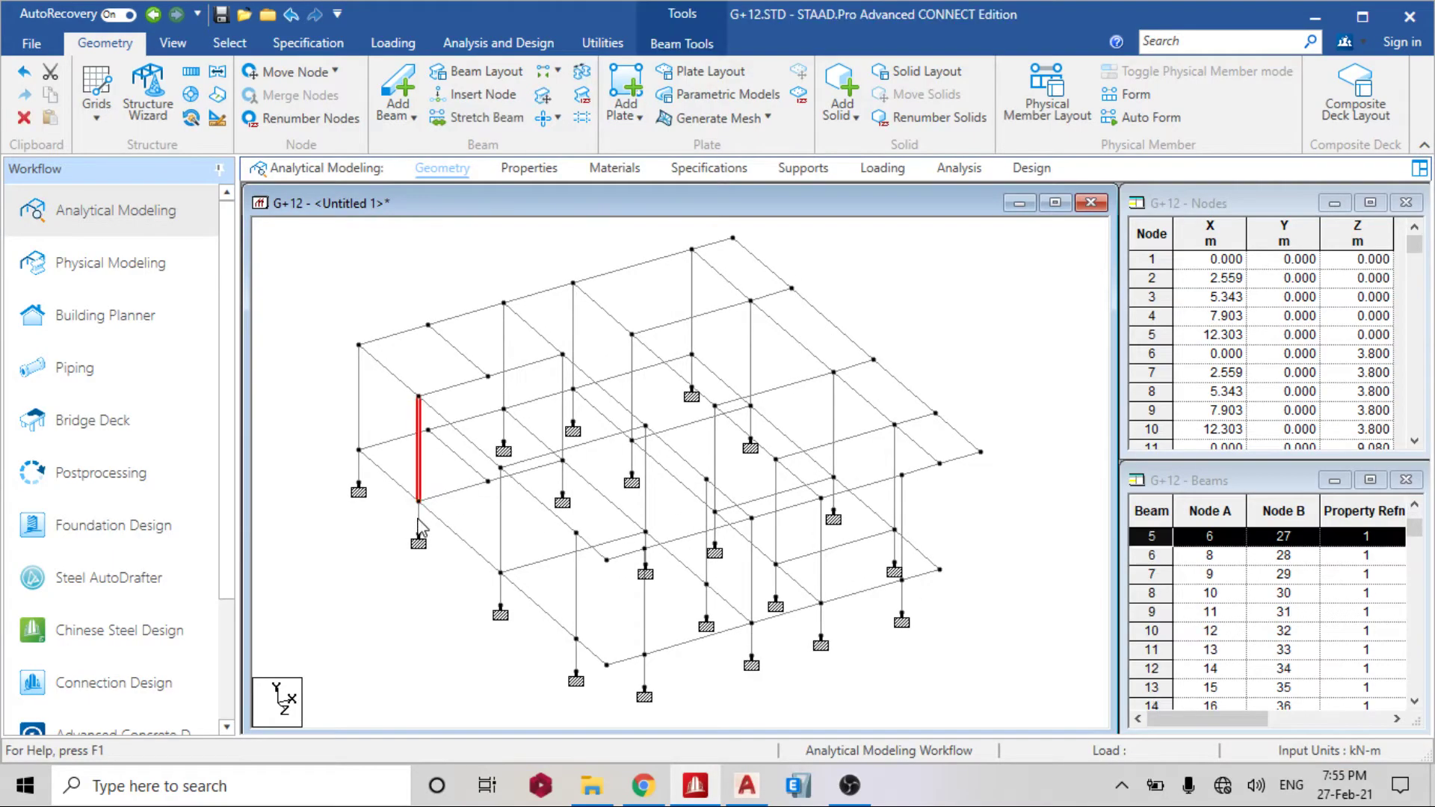
pyautogui.click(500, 612)
pyautogui.keyDown('ctrl'); pyautogui.click(501, 528); pyautogui.keyUp('ctrl')
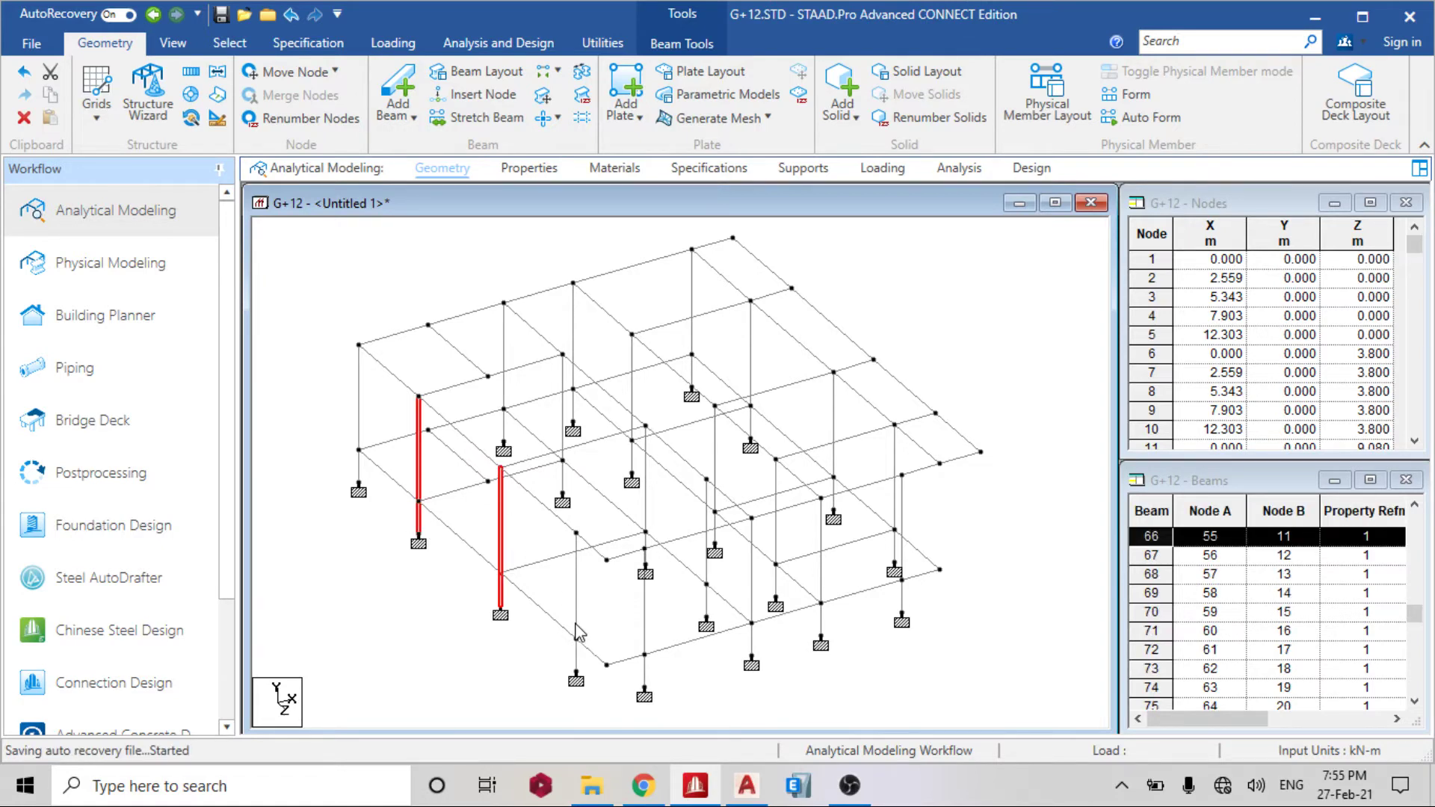
# Step: Select the three remaining gridline A columns over their full height in plan view, and return to the isometric view
pyautogui.click(172, 43)
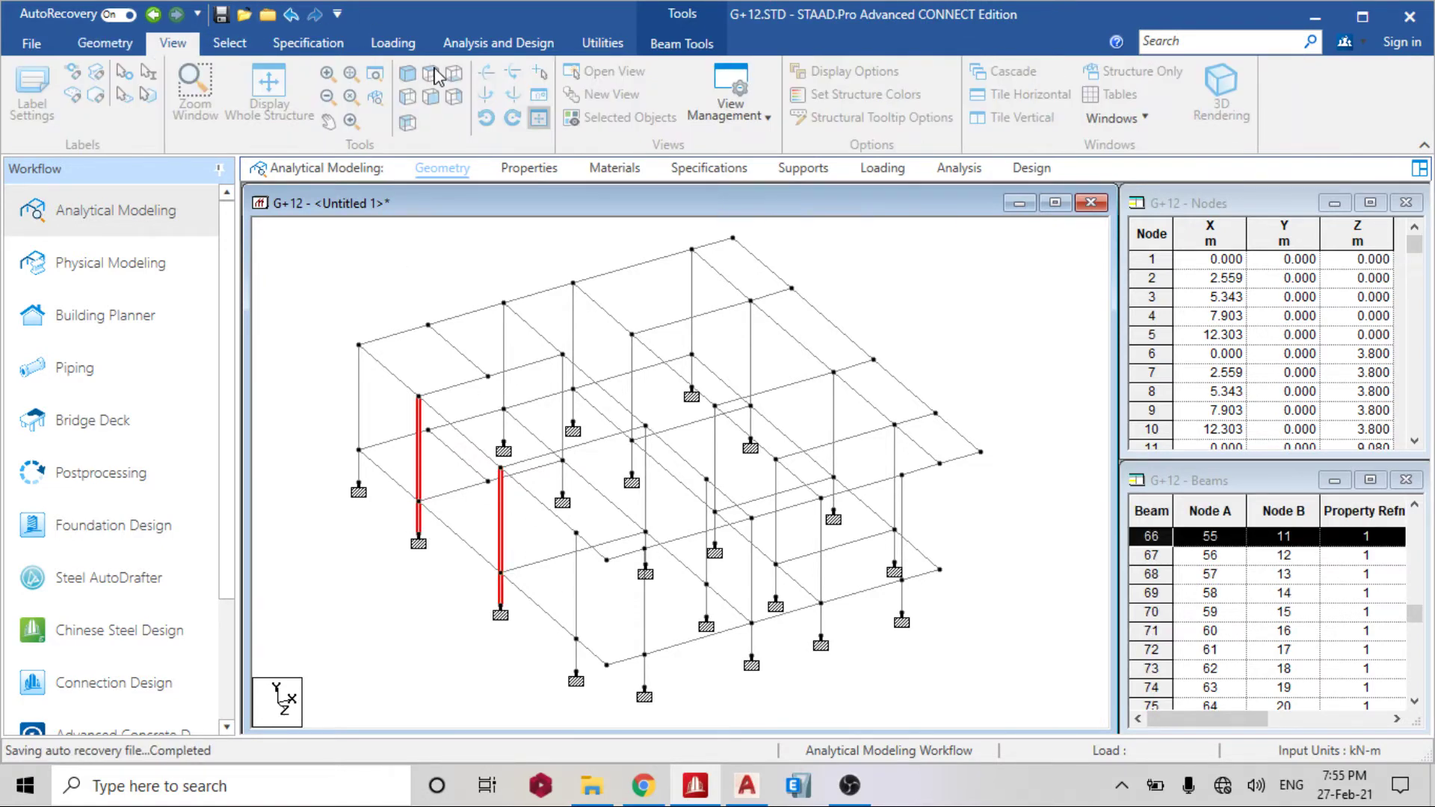
pyautogui.click(882, 375)
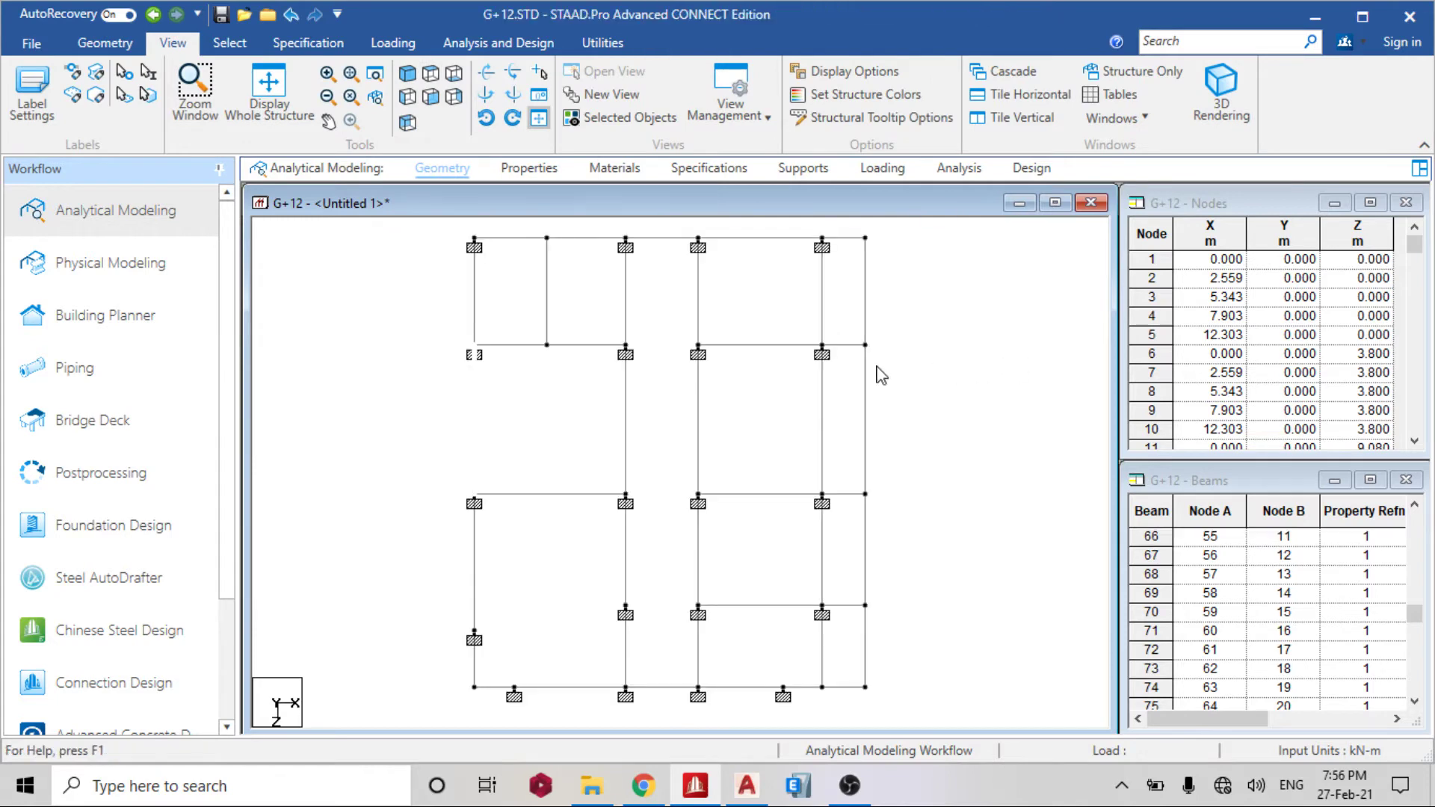
pyautogui.moveTo(451, 332); pyautogui.dragTo(506, 383)
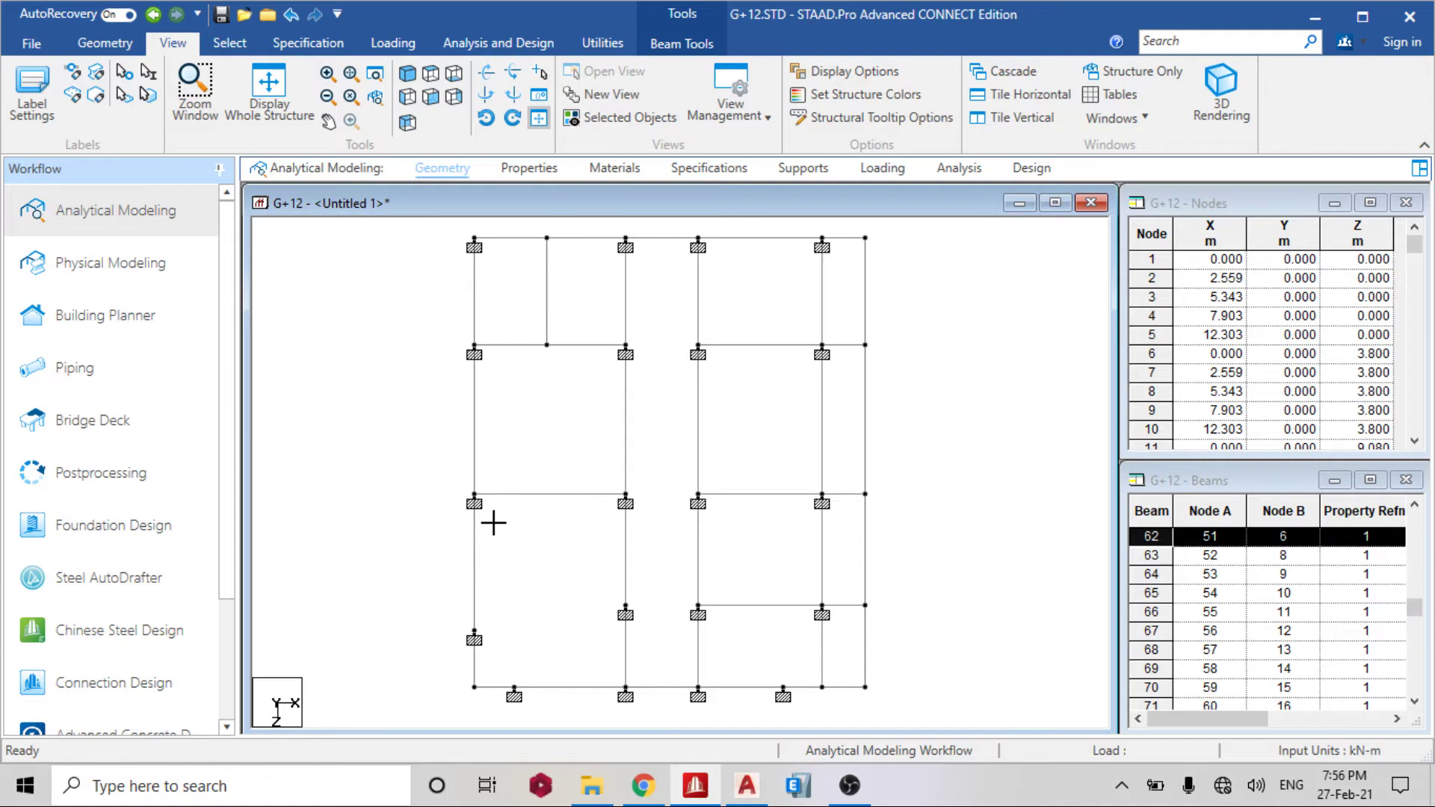
pyautogui.press('ctrl')
pyautogui.click(488, 588)
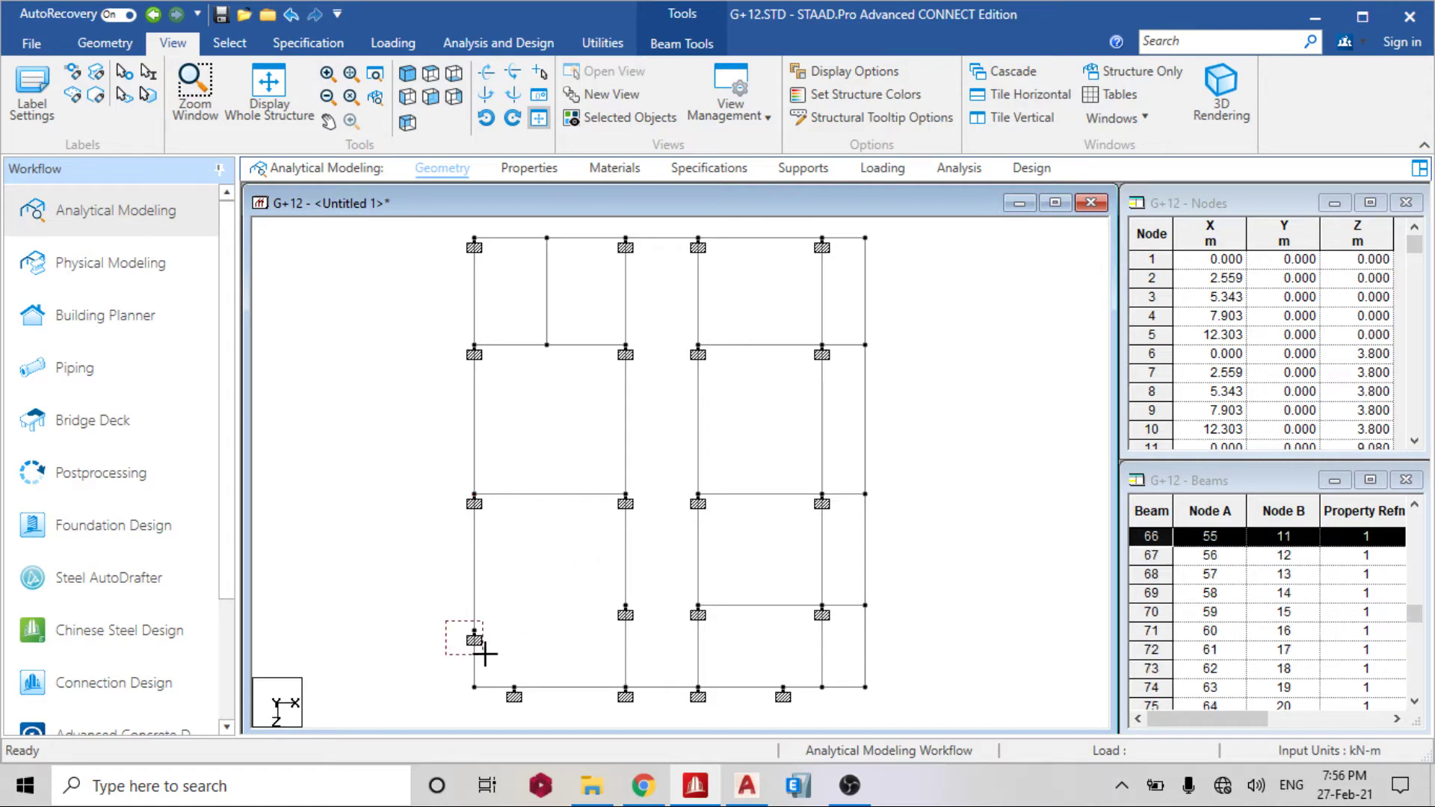
pyautogui.moveTo(485, 654); pyautogui.dragTo(505, 661)
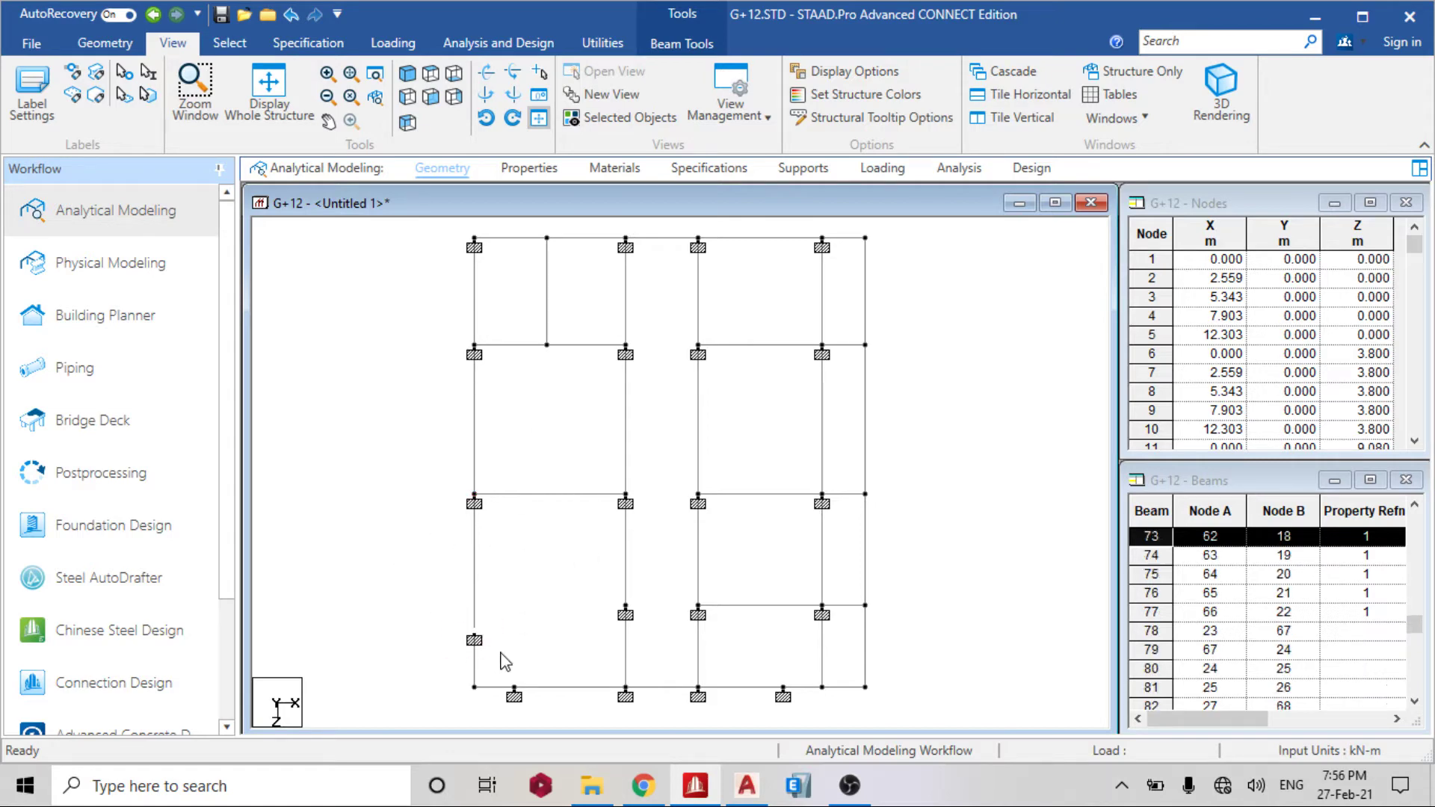
pyautogui.click(407, 76)
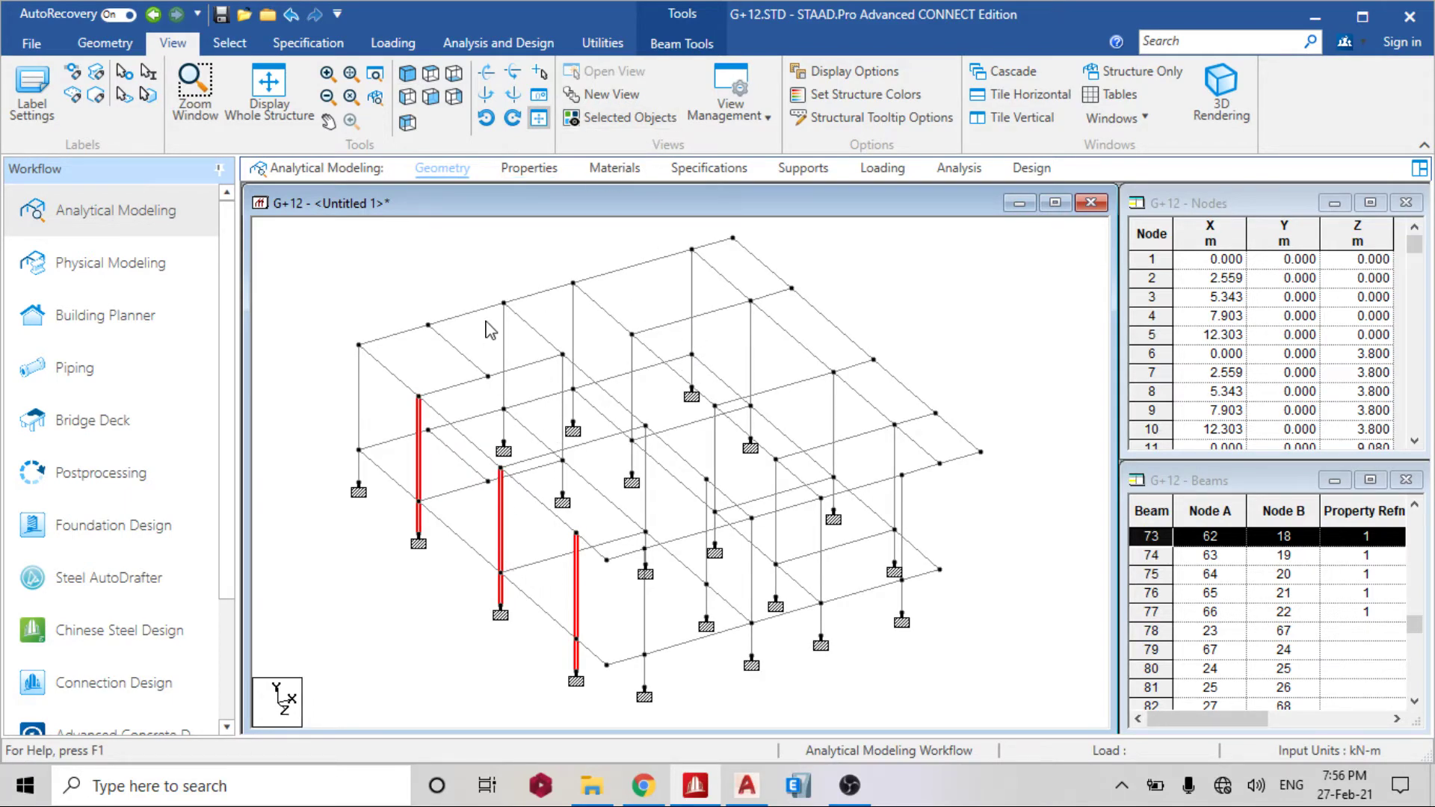
# Step: Isolate the three selected gridline A columns in a new view
pyautogui.rightClick(466, 286)
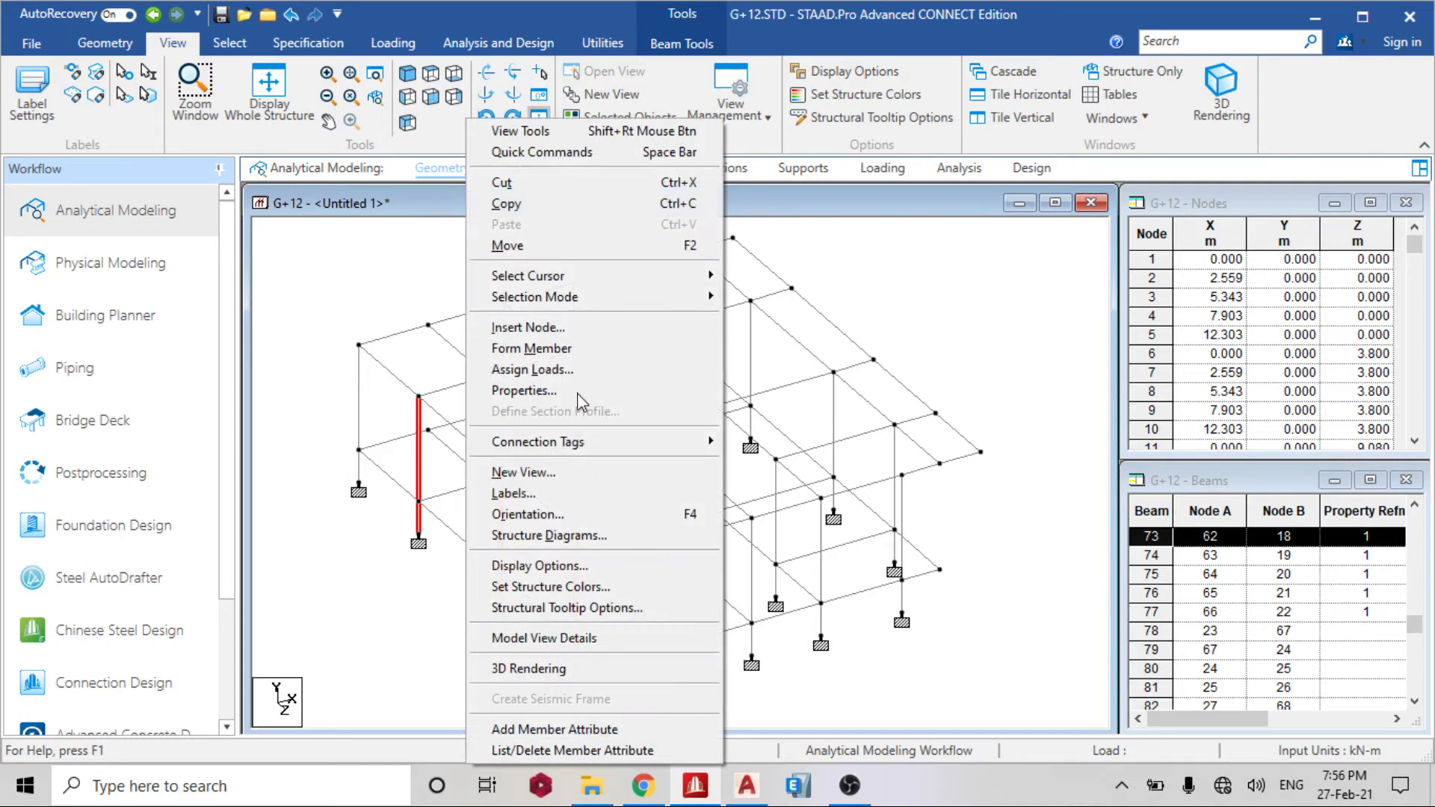
pyautogui.click(524, 472)
pyautogui.click(957, 441)
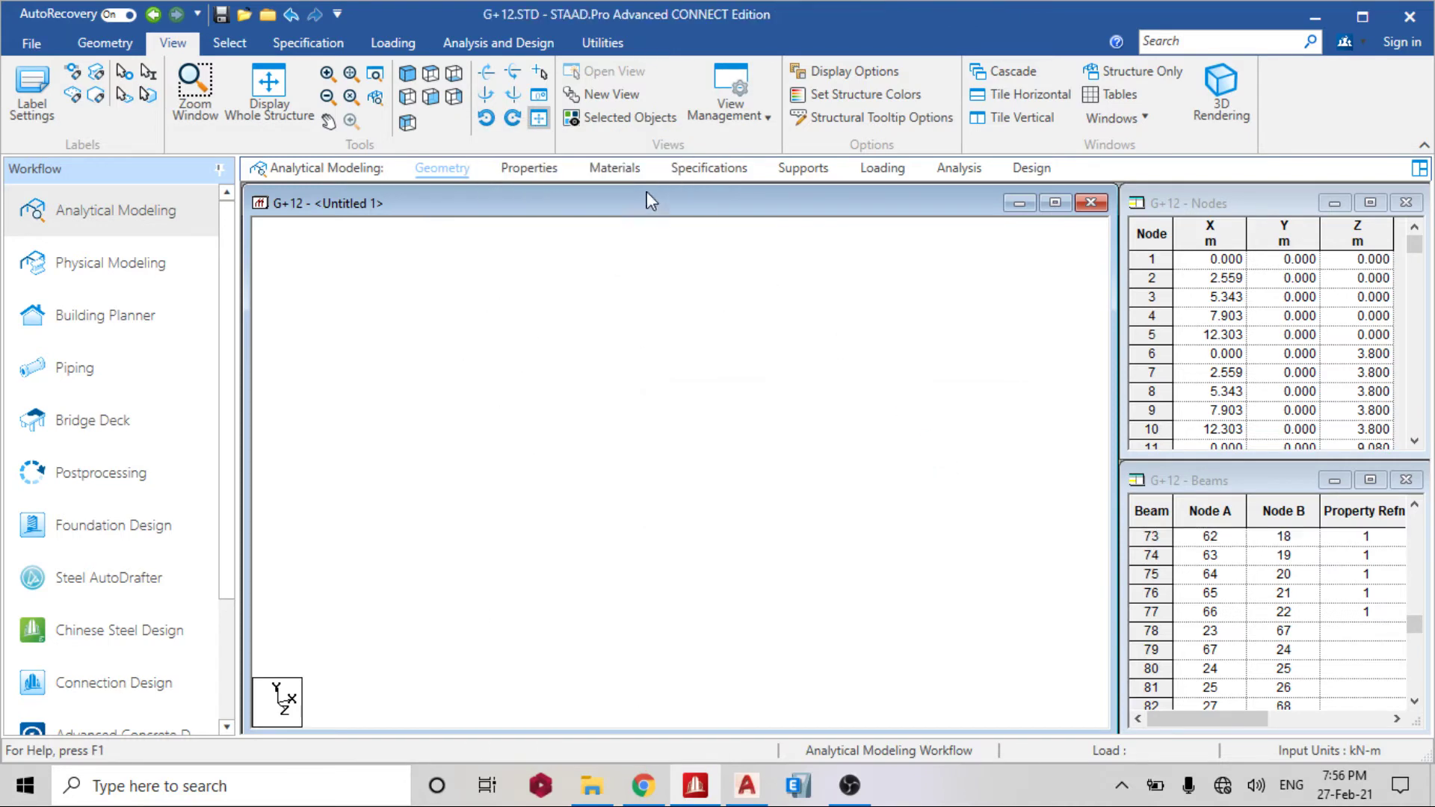
# Step: Assign Beta 90 to all column segments in the isolated view using the Assign To View method
pyautogui.click(533, 172)
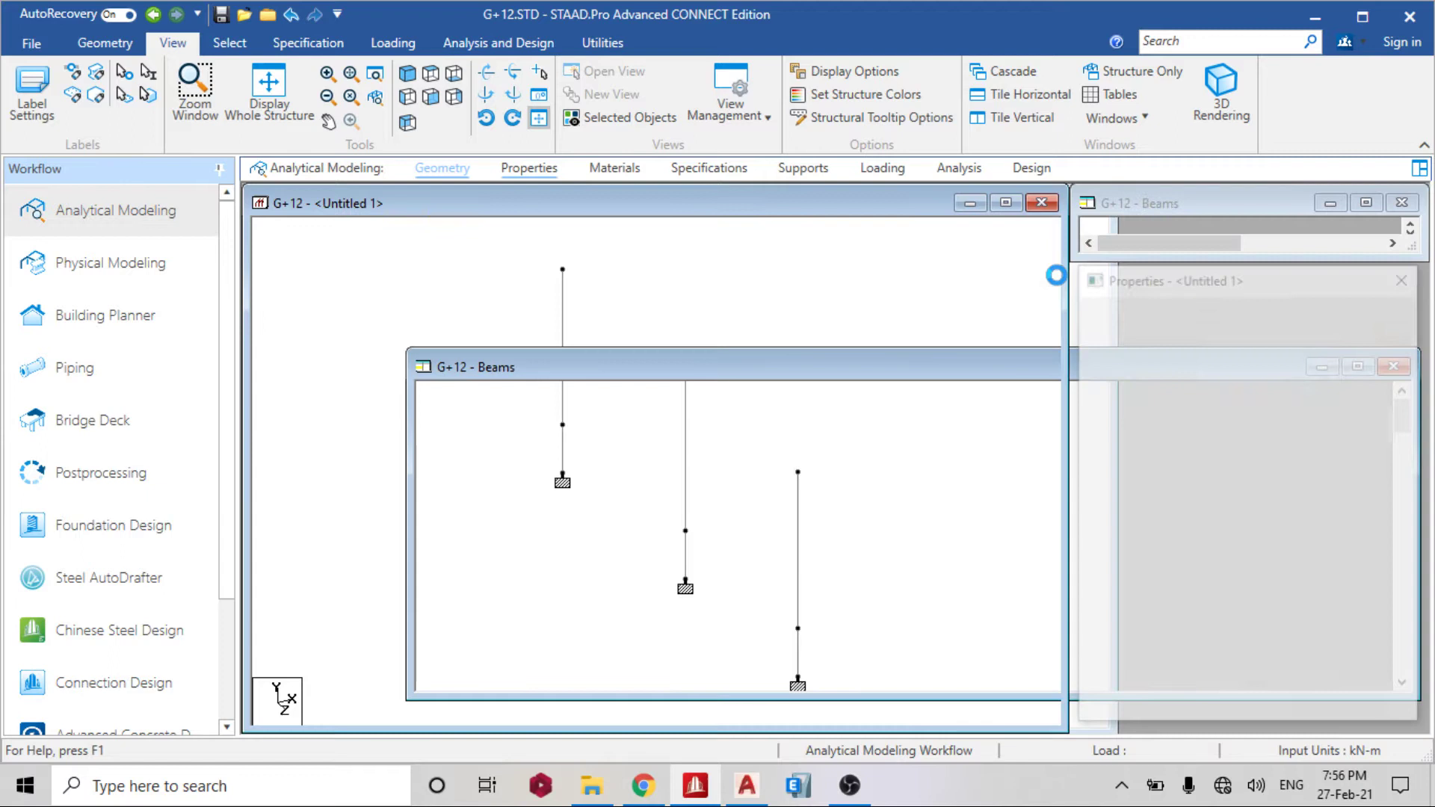
pyautogui.click(1166, 310)
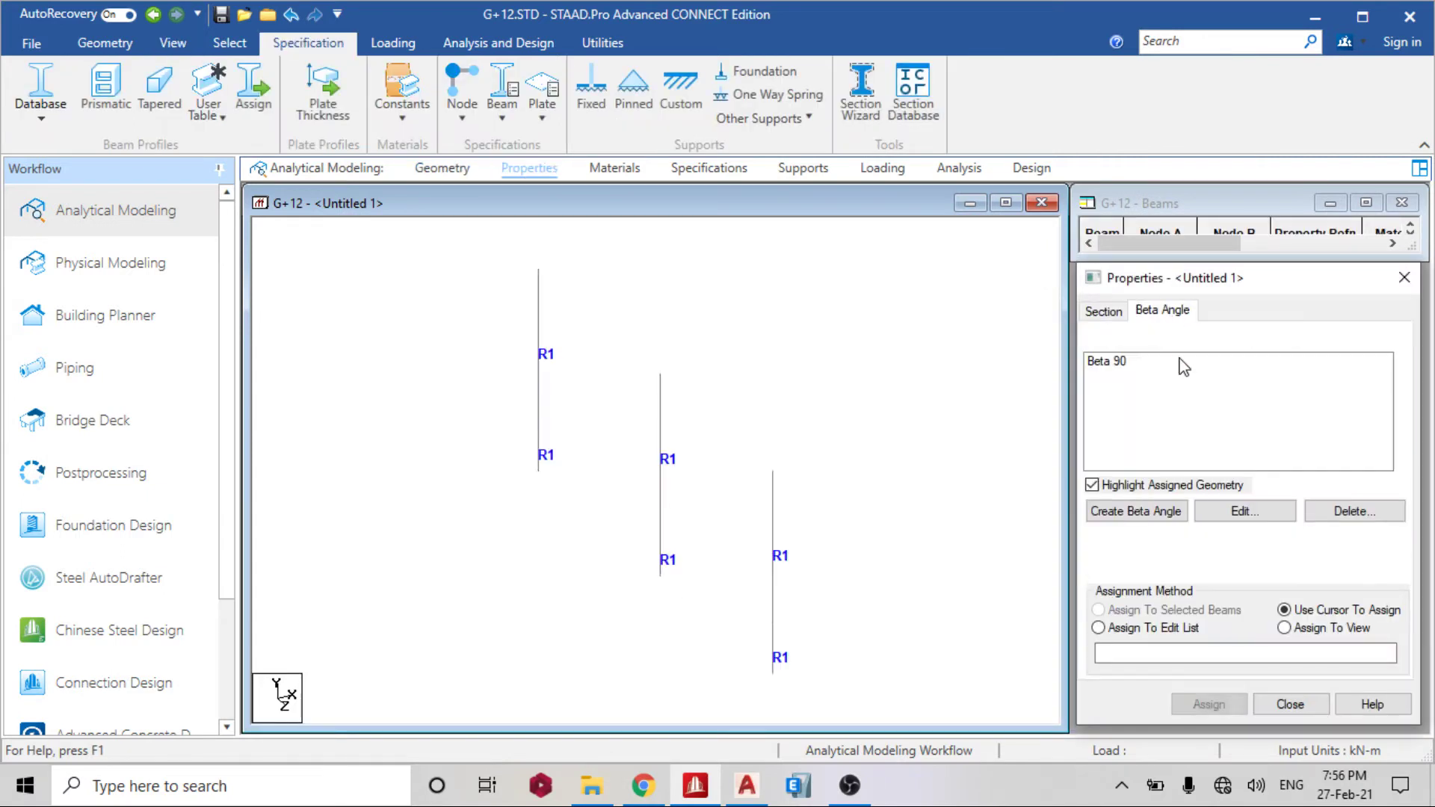
pyautogui.click(1136, 362)
pyautogui.click(1284, 627)
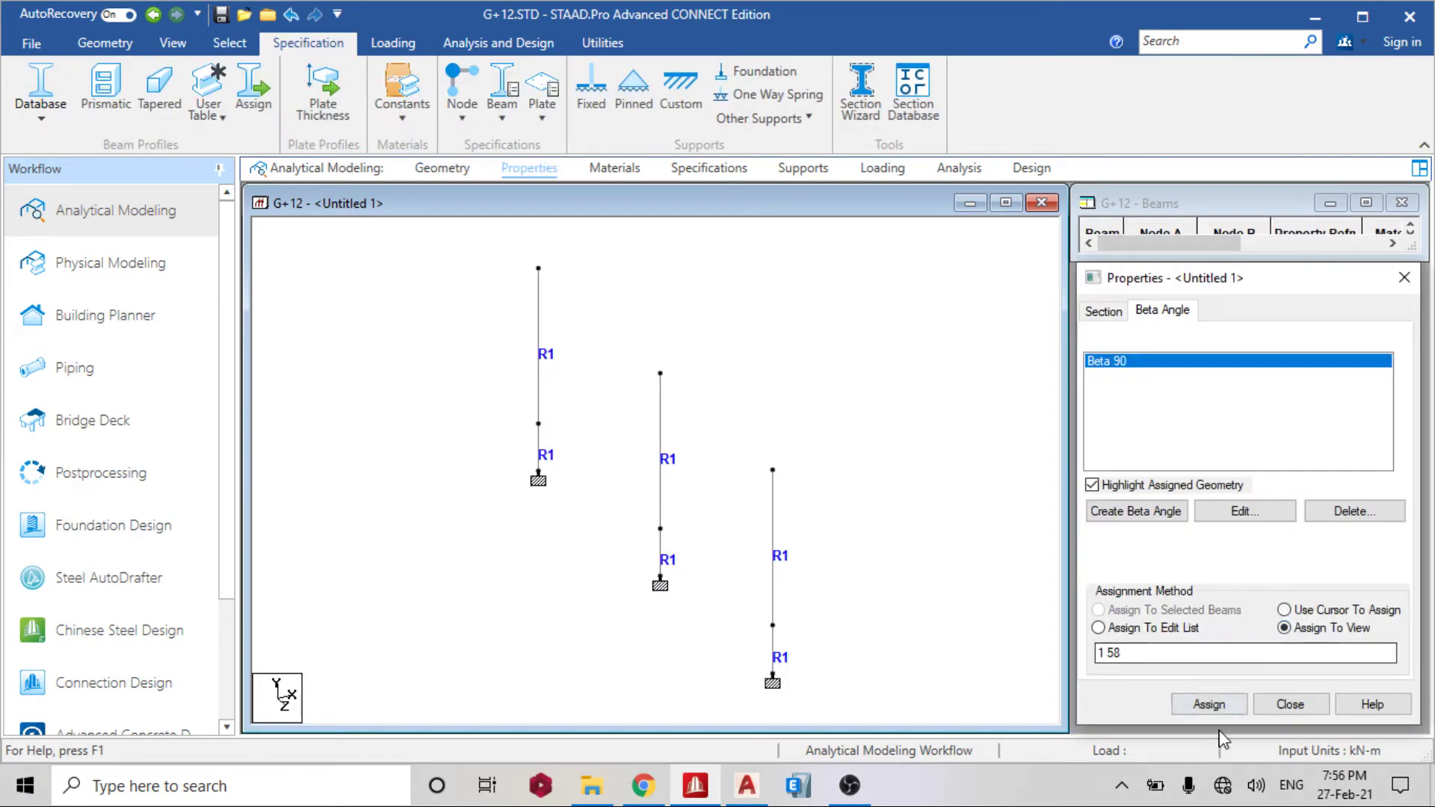
pyautogui.click(1197, 708)
pyautogui.click(1283, 551)
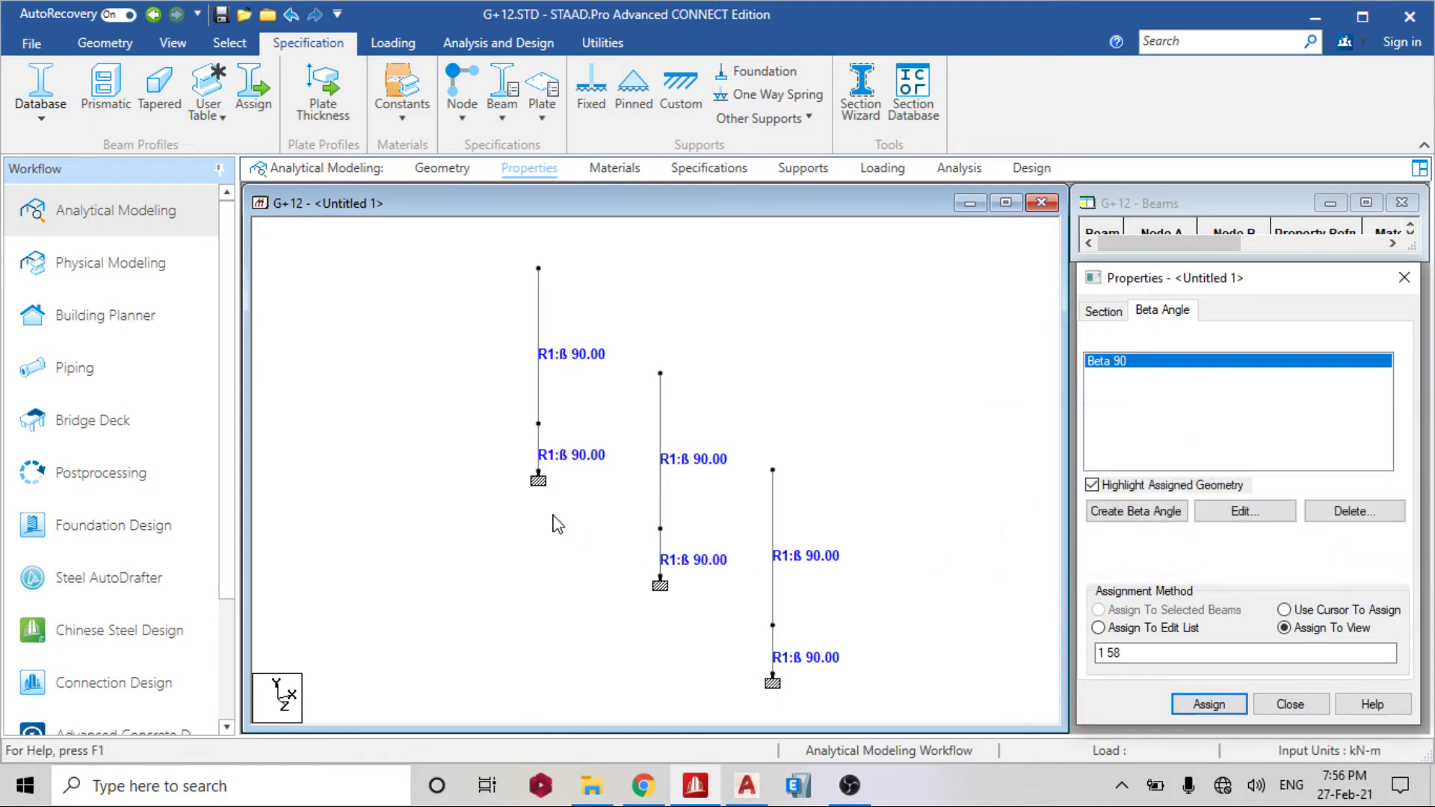
# Step: Display the whole structure again and show it in plan view
pyautogui.click(175, 43)
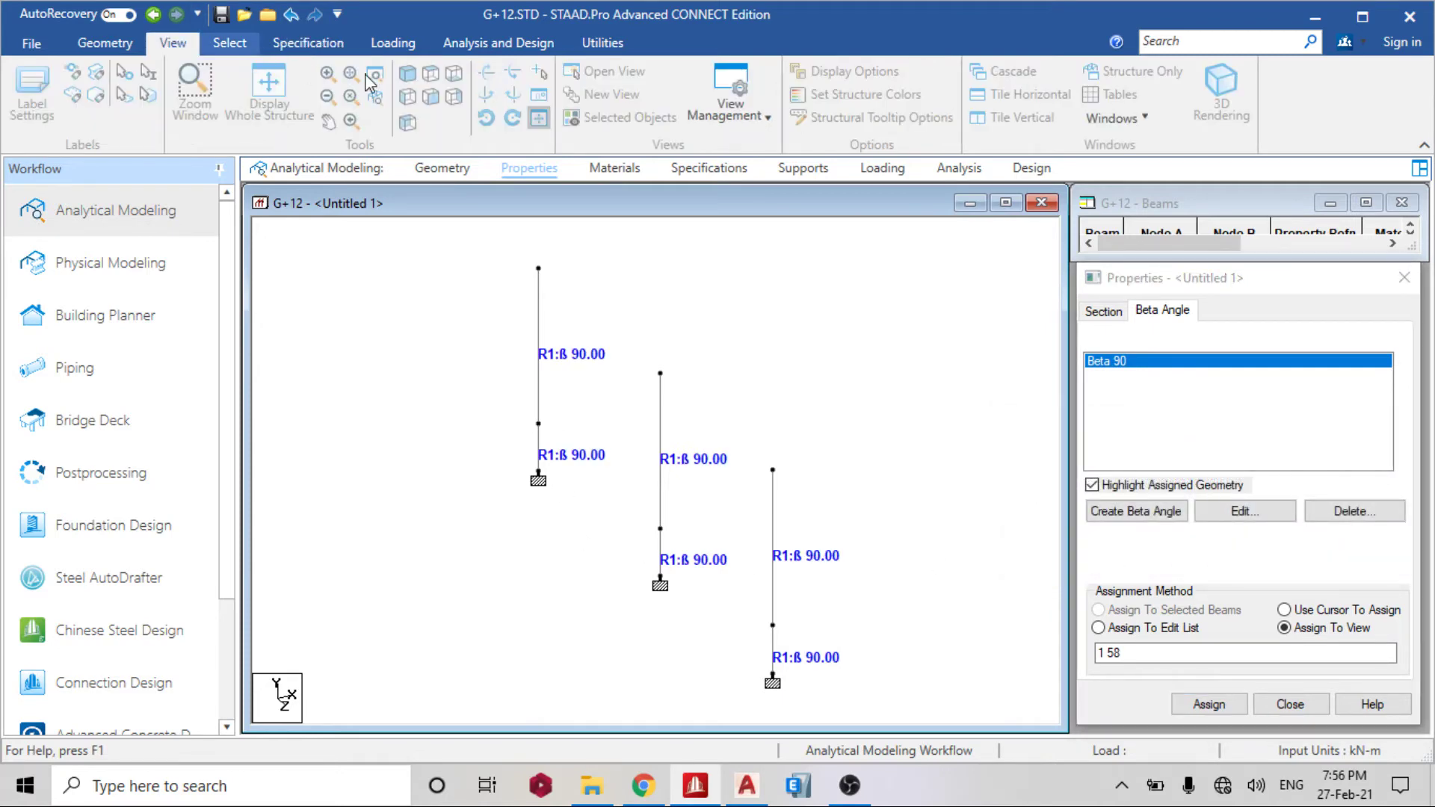
pyautogui.click(276, 111)
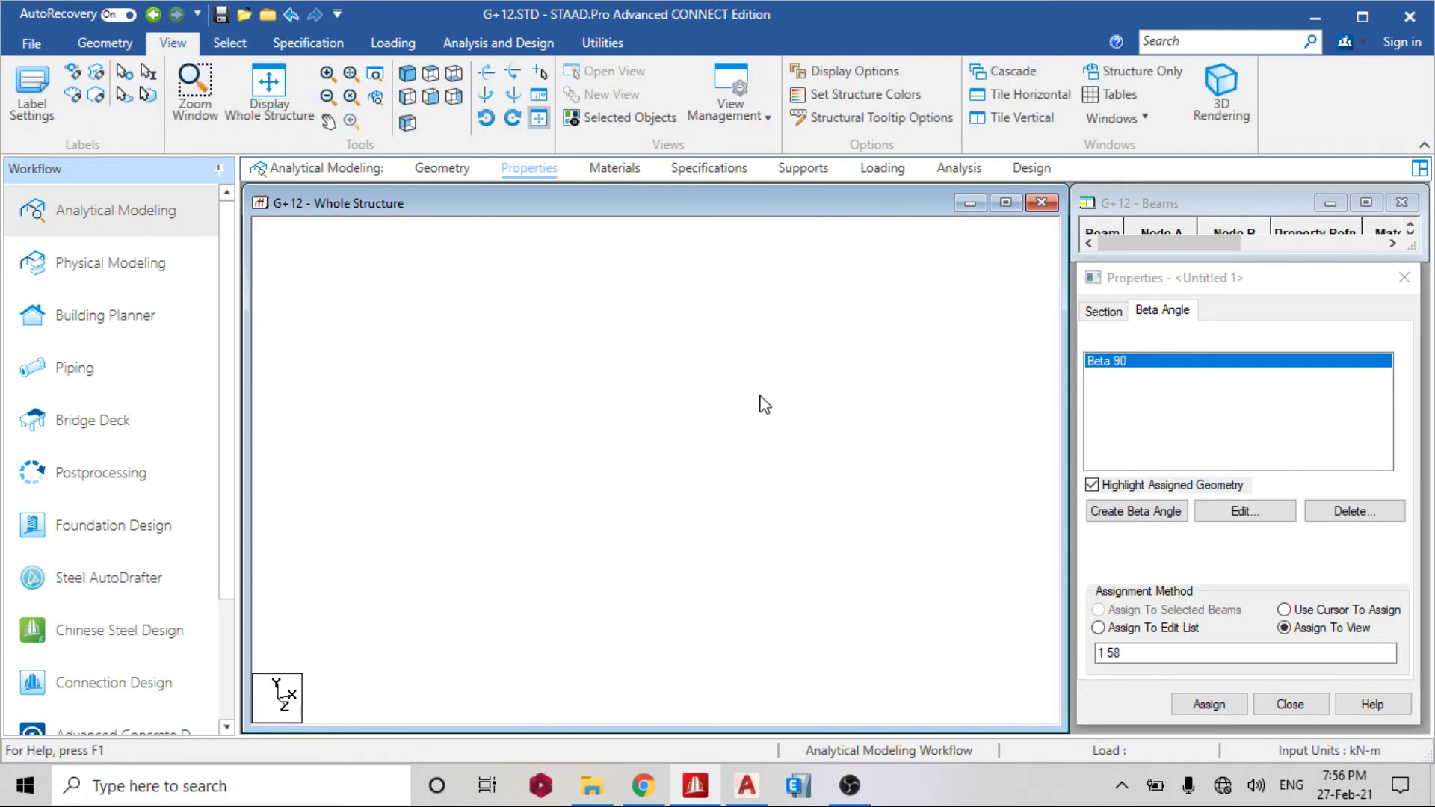
pyautogui.click(429, 74)
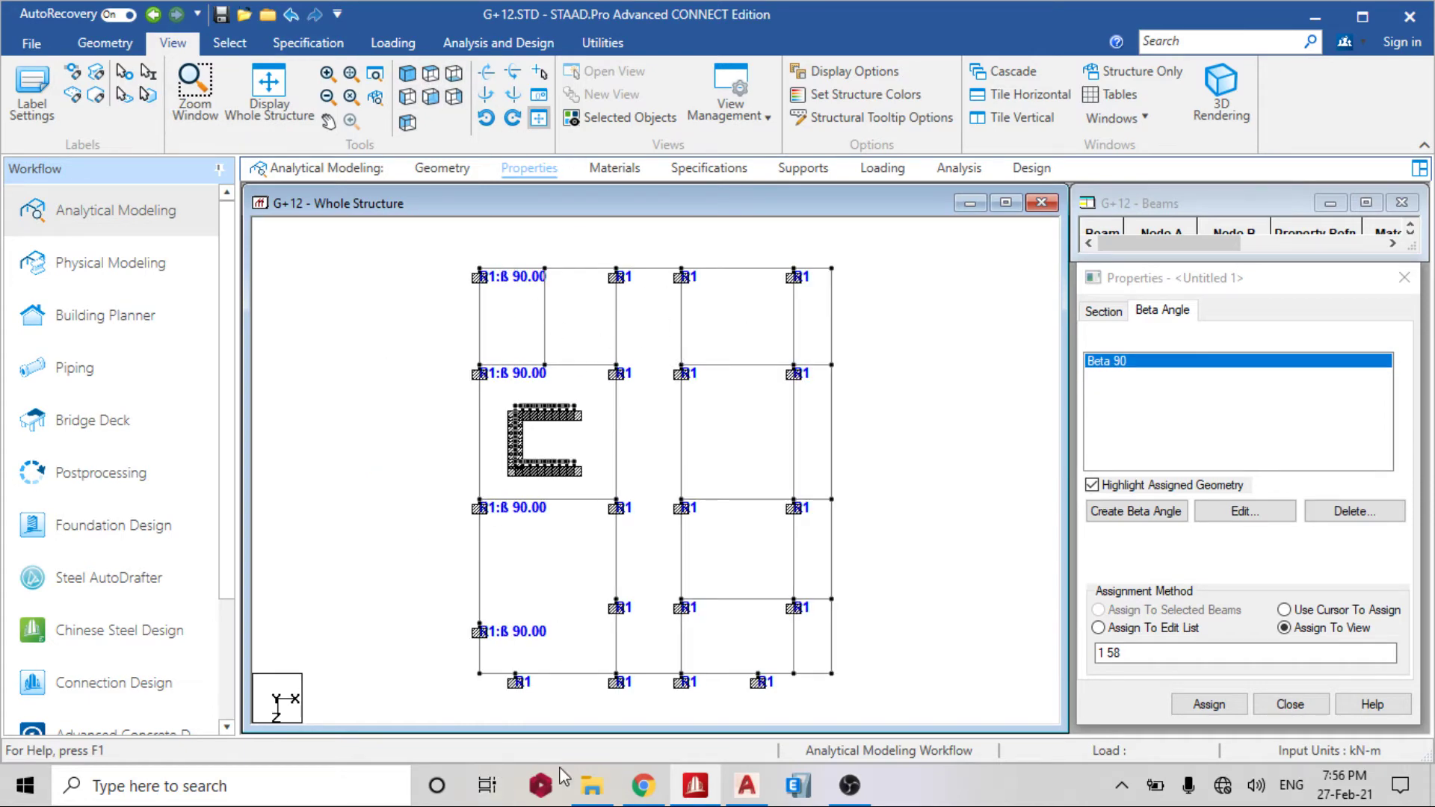
# Step: Switch to AutoCAD to check the column orientations along gridlines 1, 3, 6 and 9, and return to STAAD.Pro
pyautogui.click(746, 786)
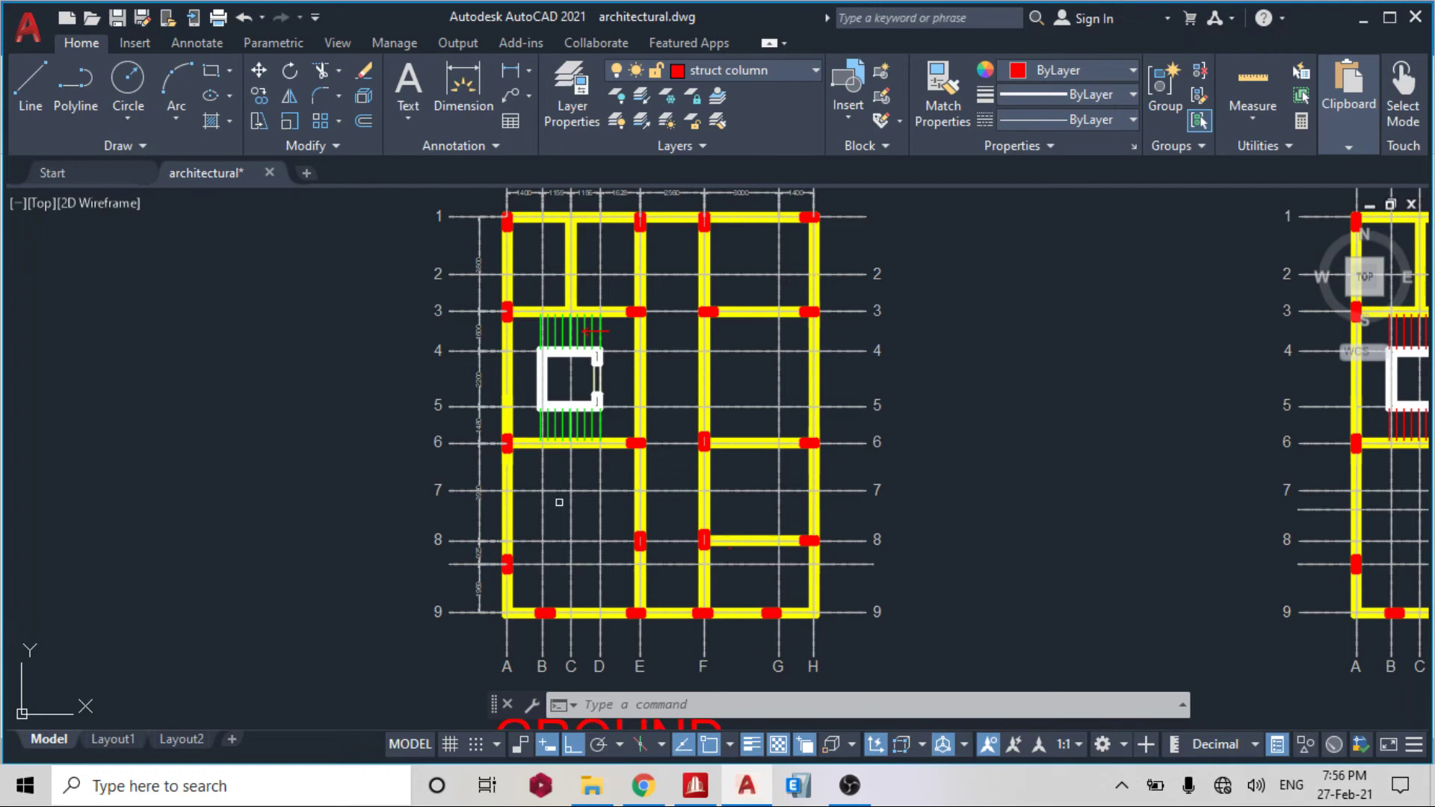
pyautogui.scroll(2, 549, 615)
pyautogui.scroll(4, 549, 614)
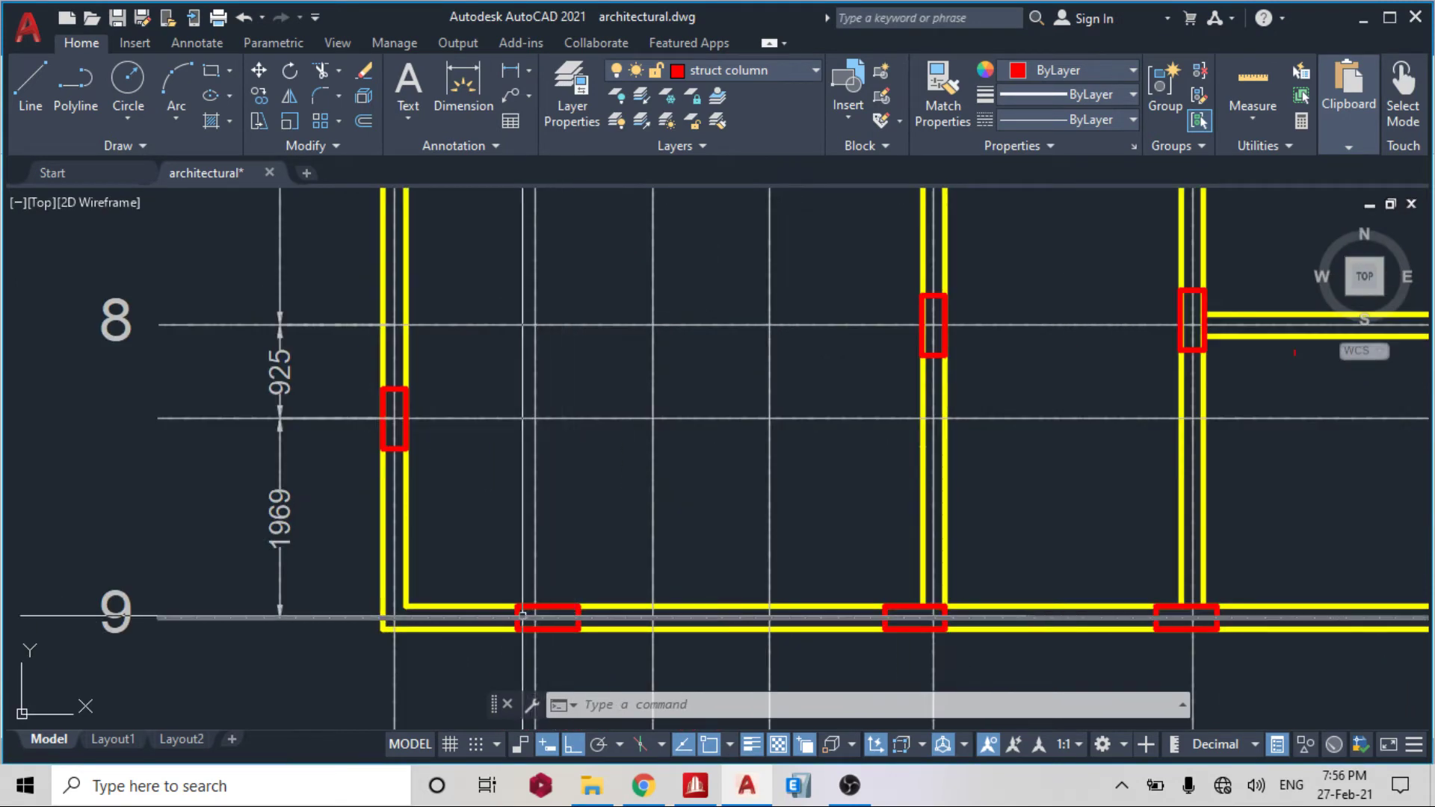
pyautogui.scroll(-8, 511, 502)
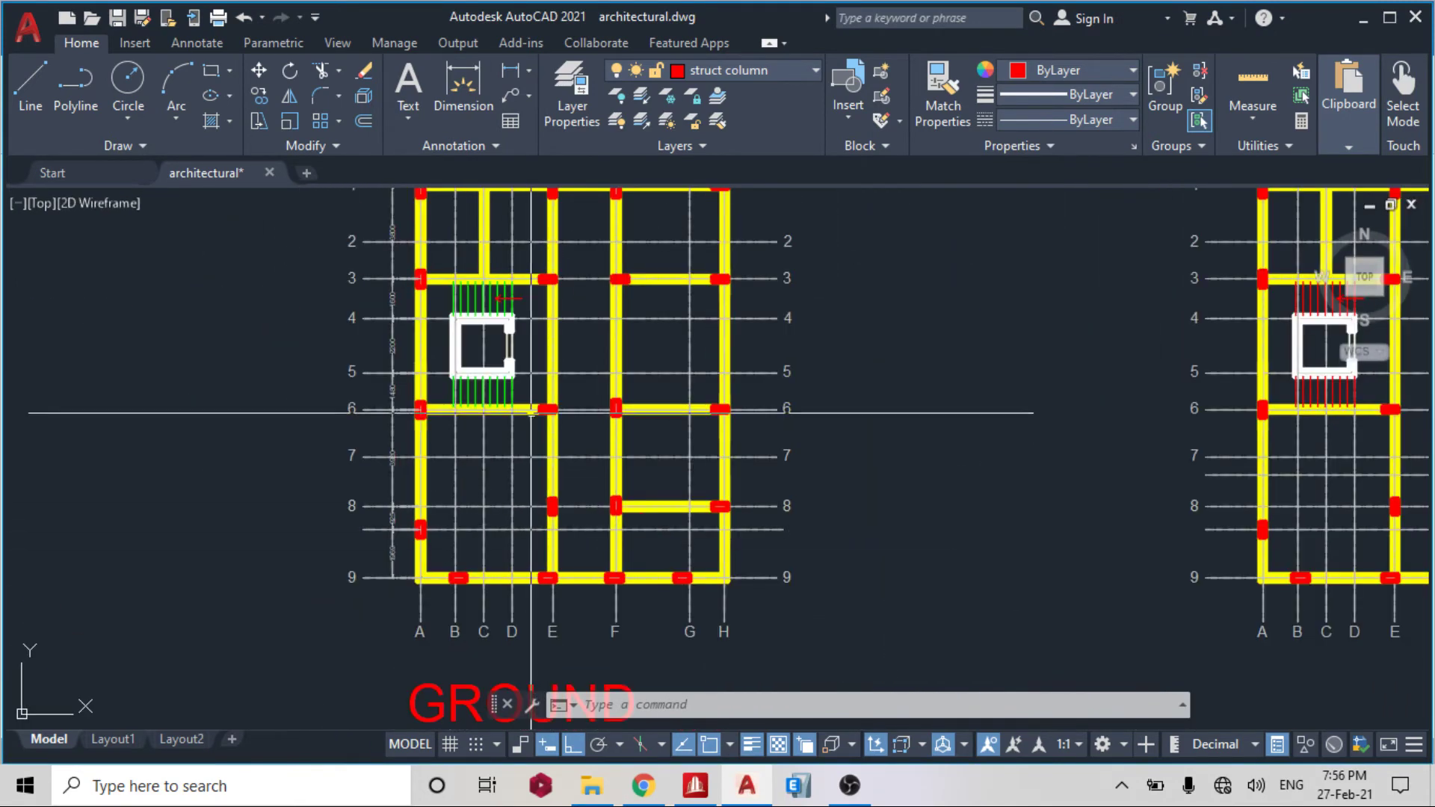
pyautogui.moveTo(511, 502); pyautogui.dragTo(511, 506, button='middle')
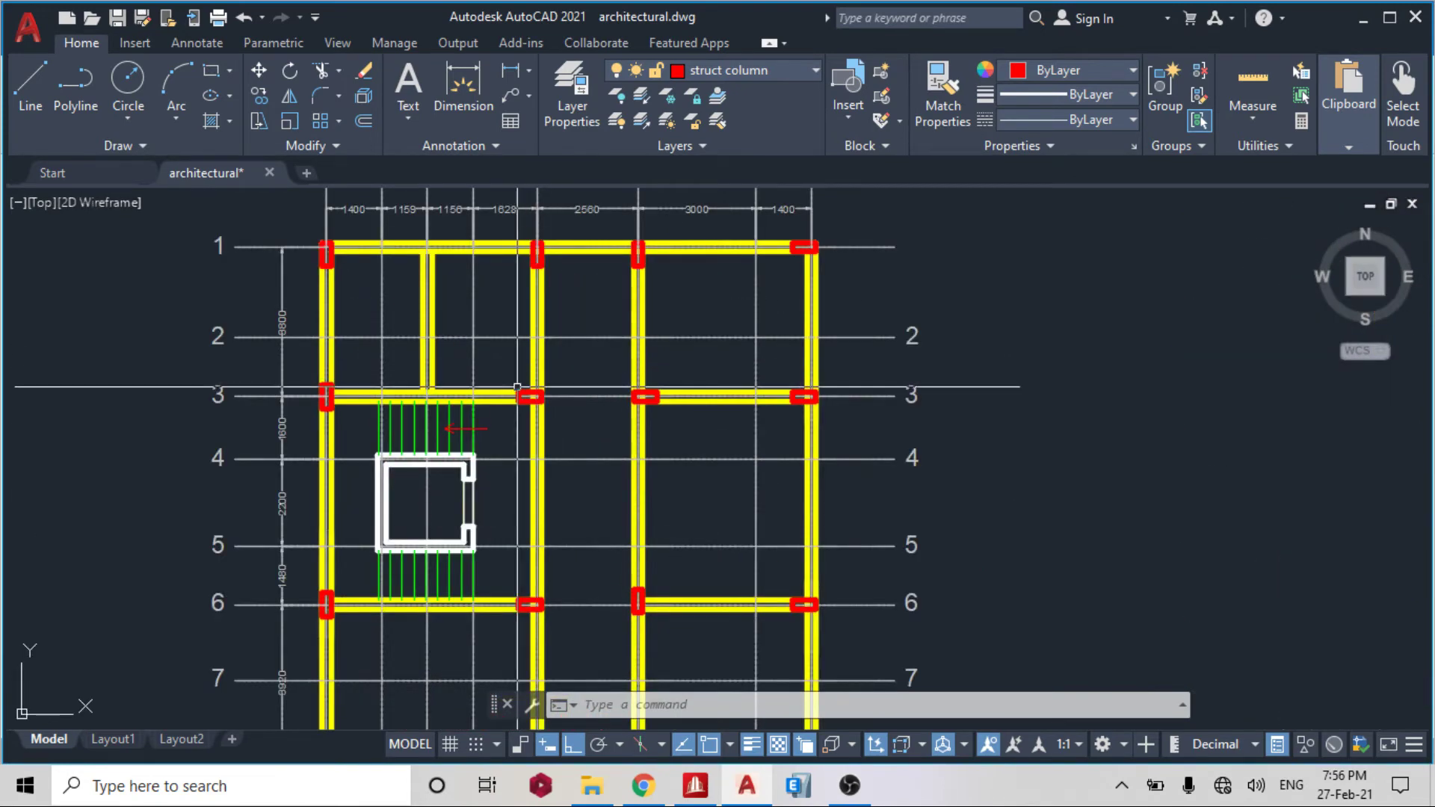
pyautogui.click(528, 394)
pyautogui.press('Escape')
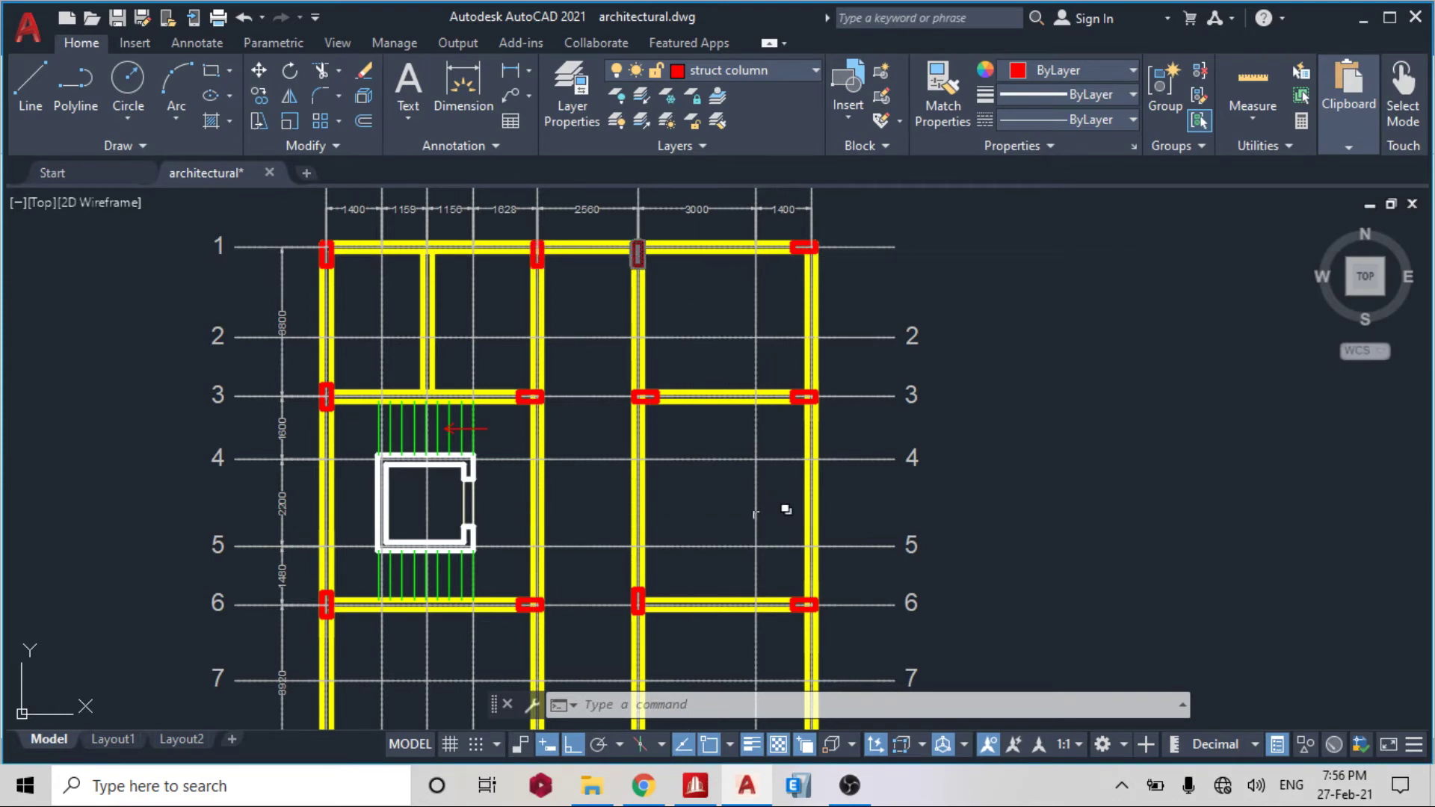
pyautogui.click(696, 785)
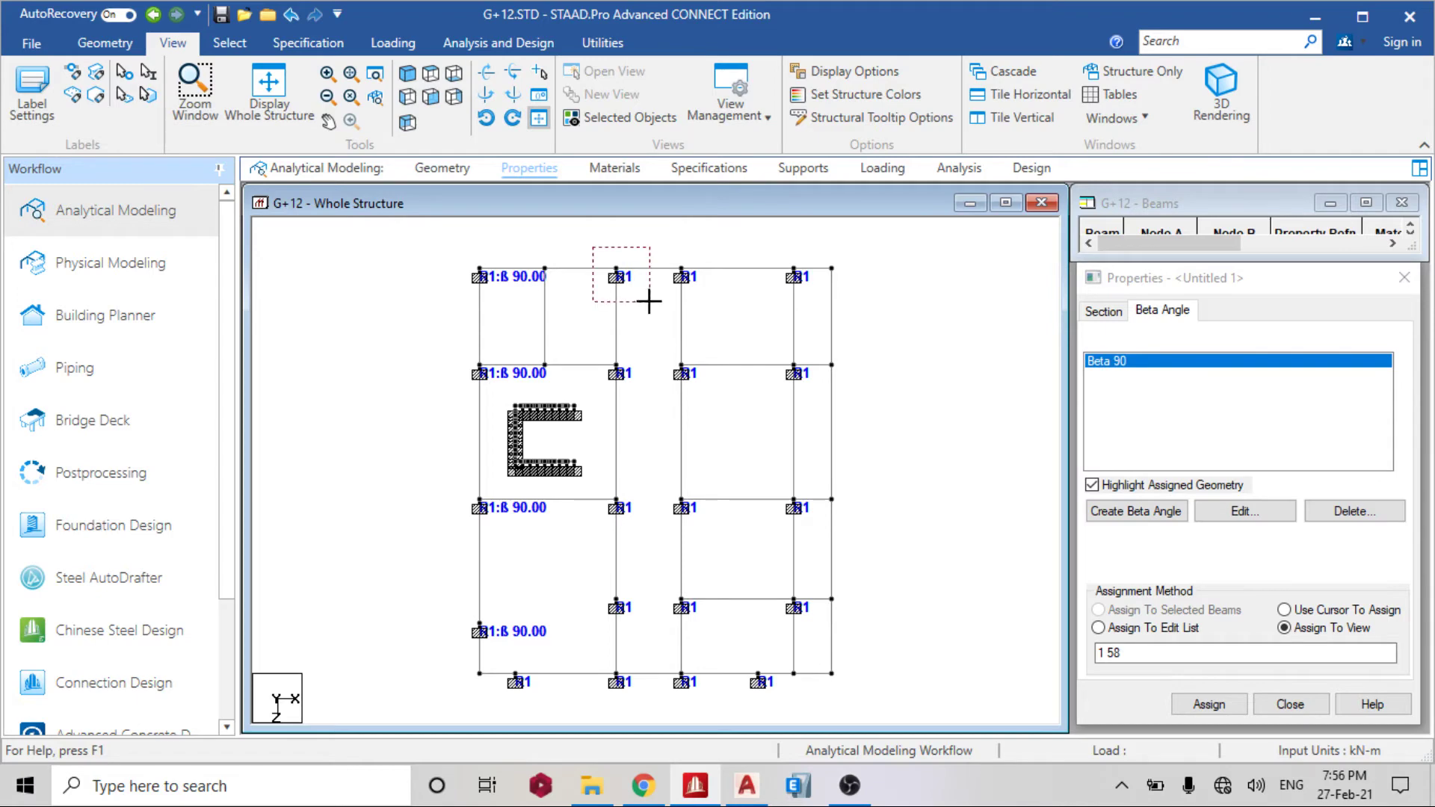
# Step: Select the two gridline 1 columns at gridlines E and F in plan view, and return to the isometric view
pyautogui.click(665, 258)
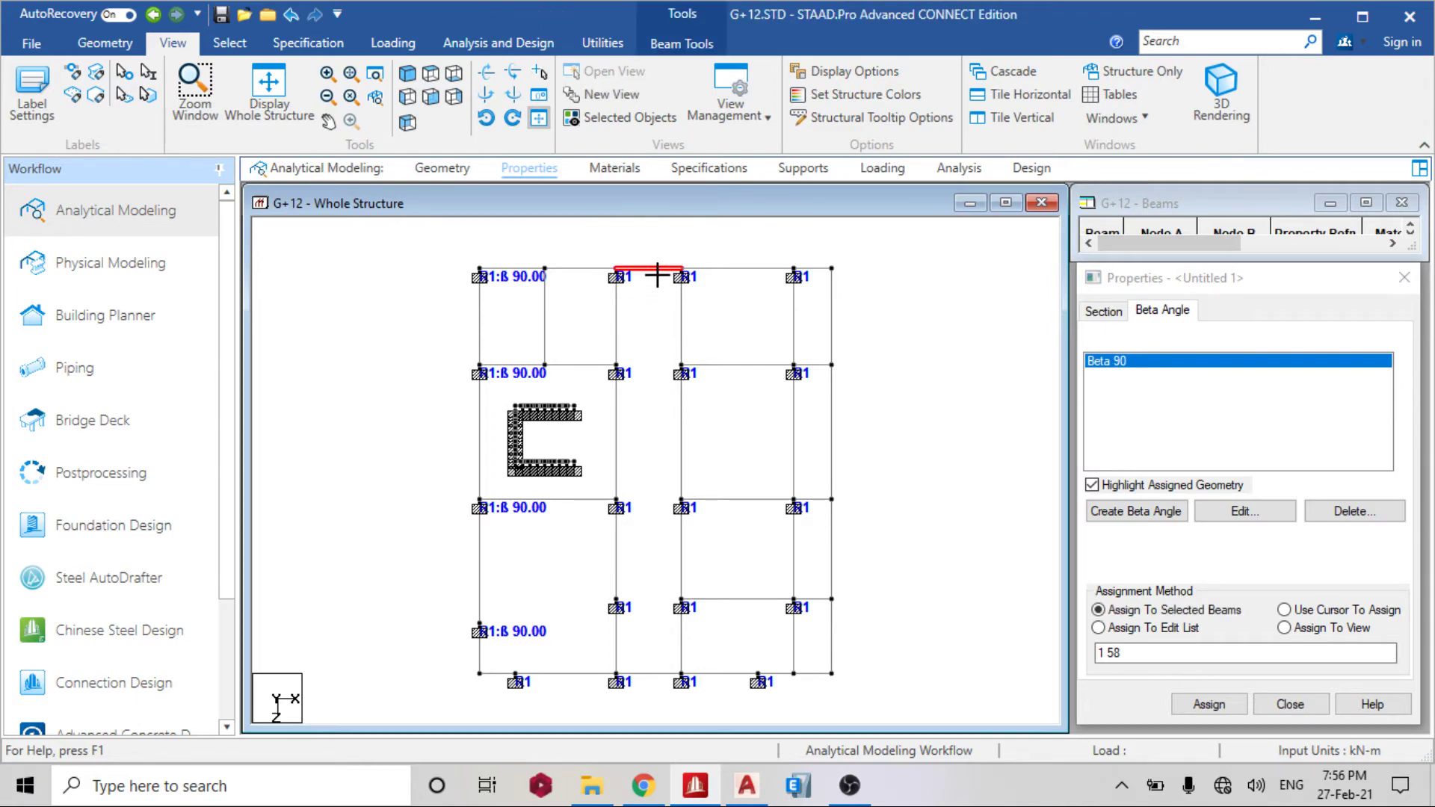
pyautogui.click(636, 239)
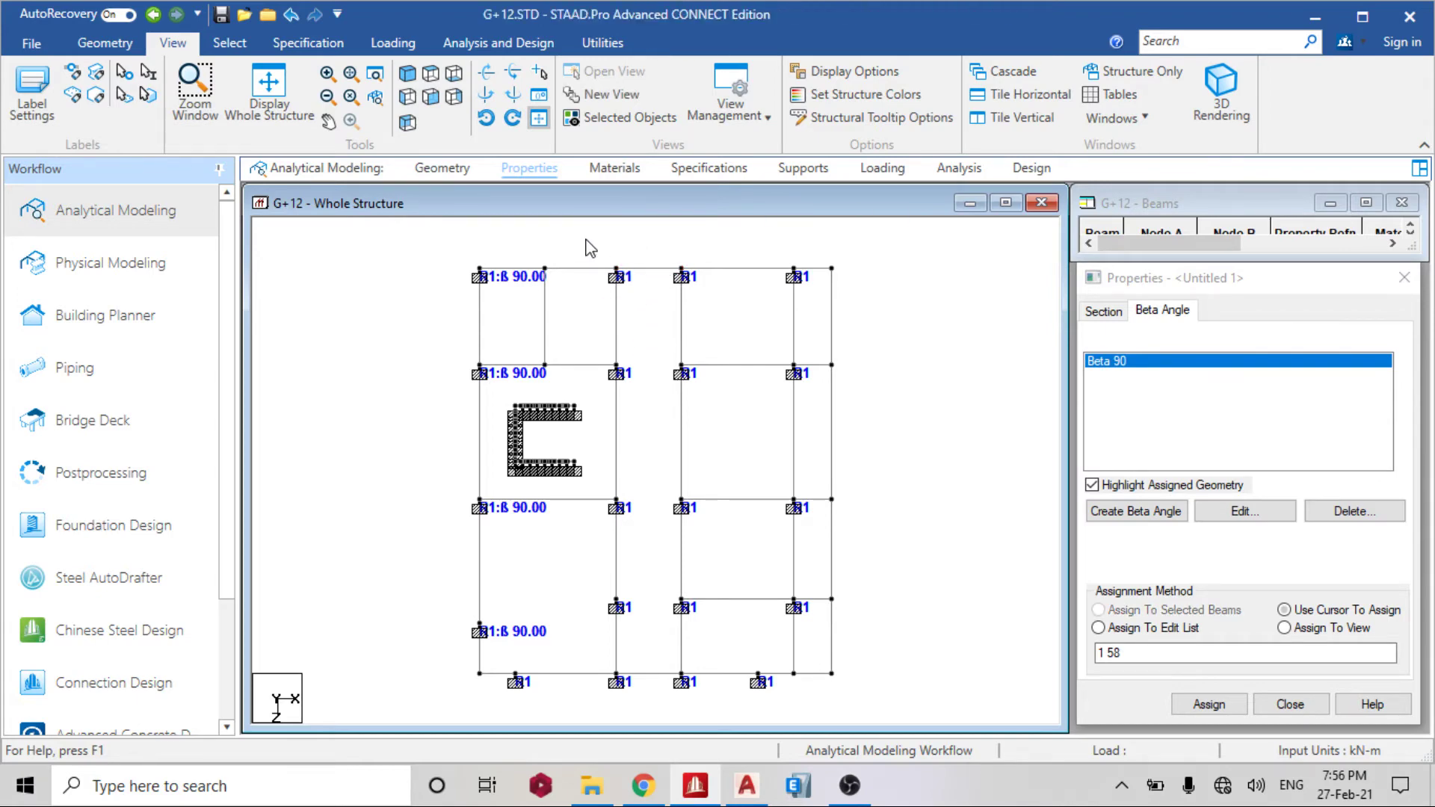
pyautogui.moveTo(586, 239); pyautogui.dragTo(632, 300)
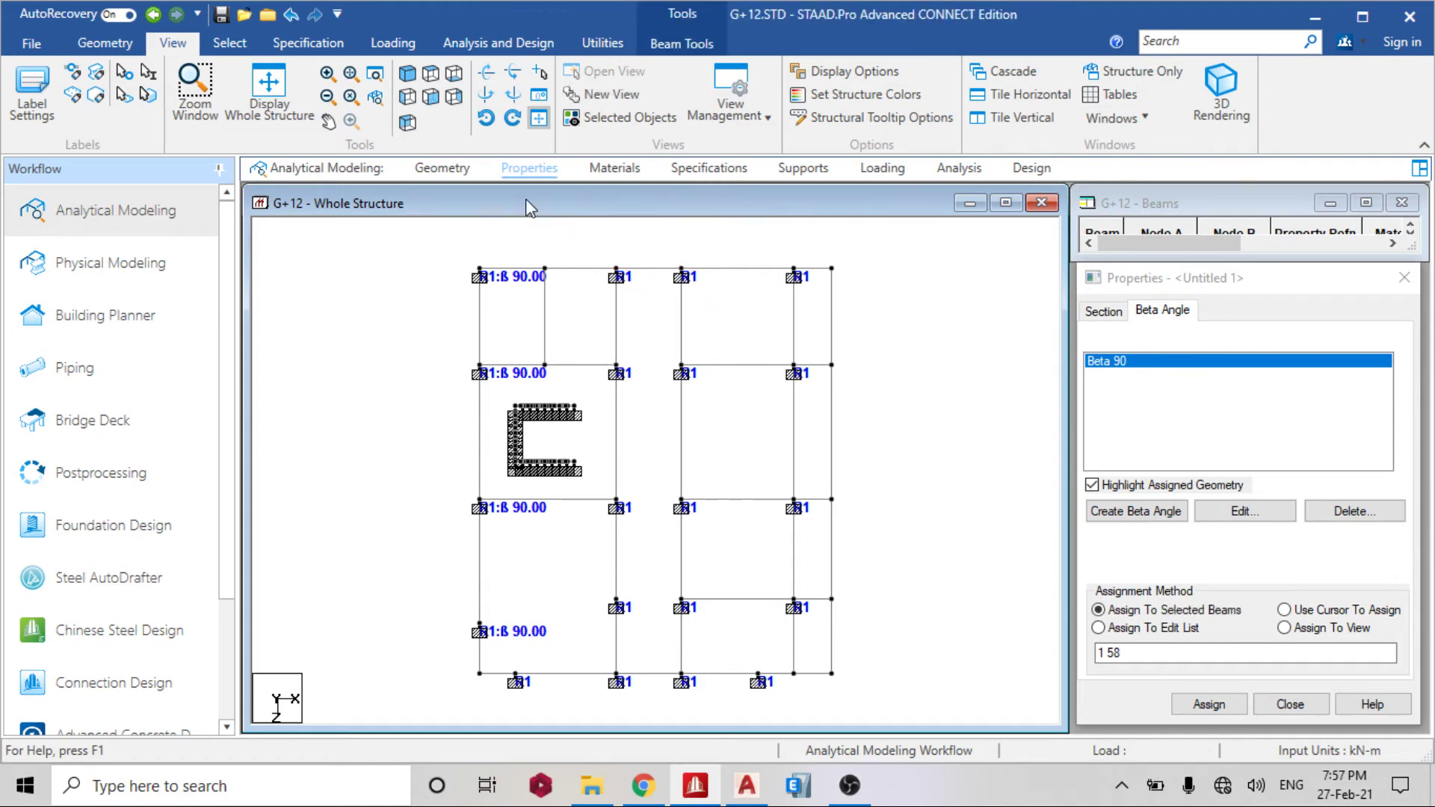
pyautogui.click(409, 74)
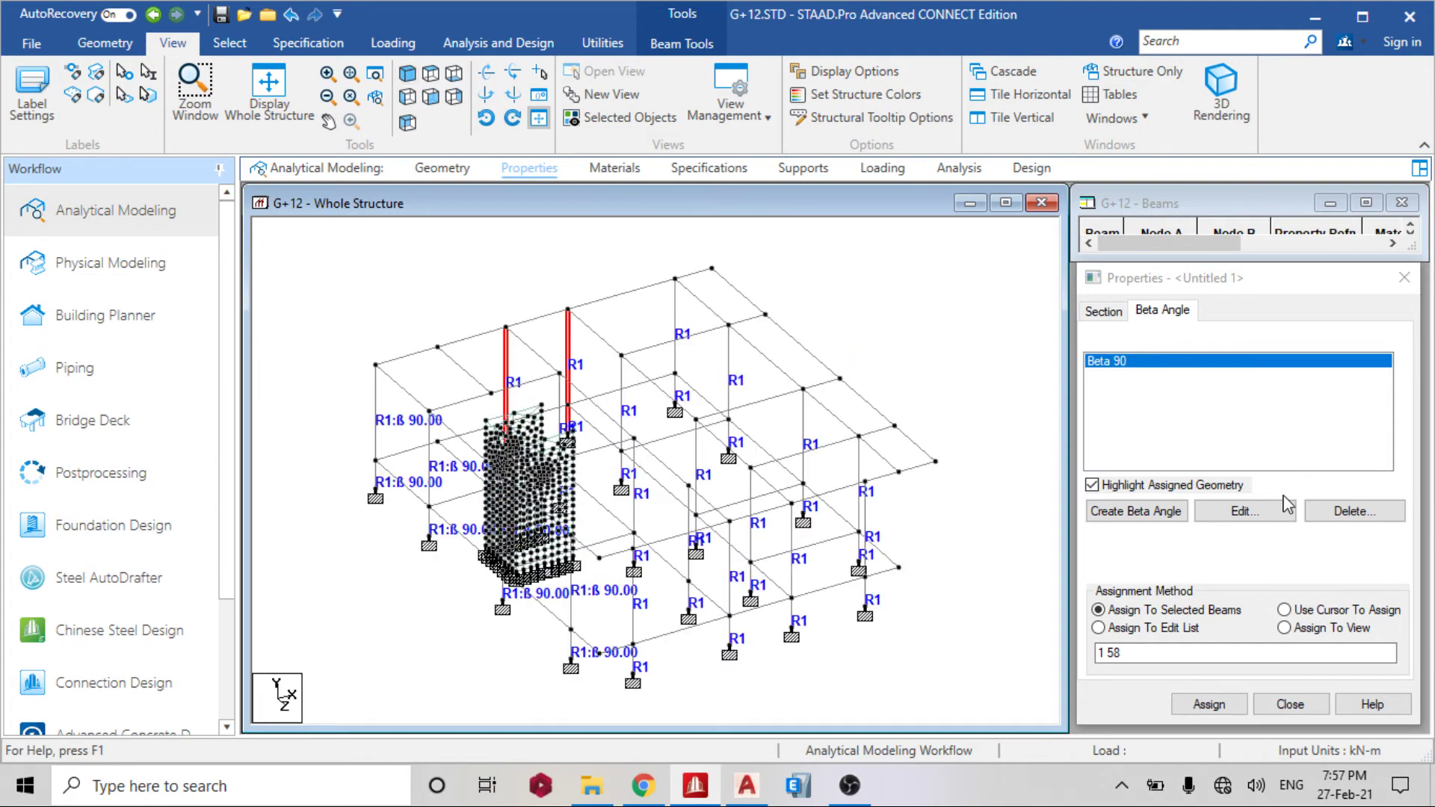
# Step: Assign Beta 90 to the two selected gridline 1 columns, then clear the selection and return to plan view
pyautogui.click(1215, 706)
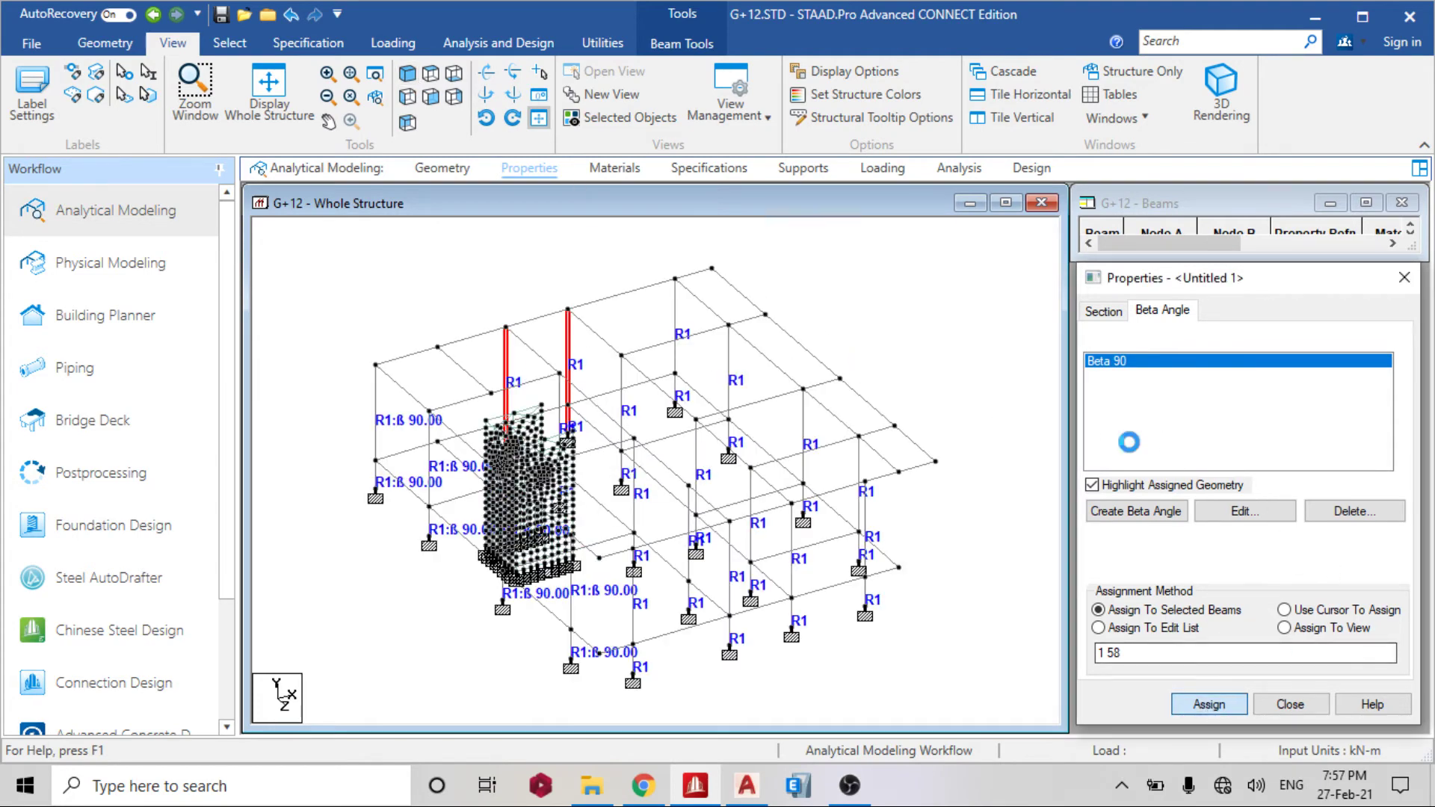
pyautogui.click(1283, 554)
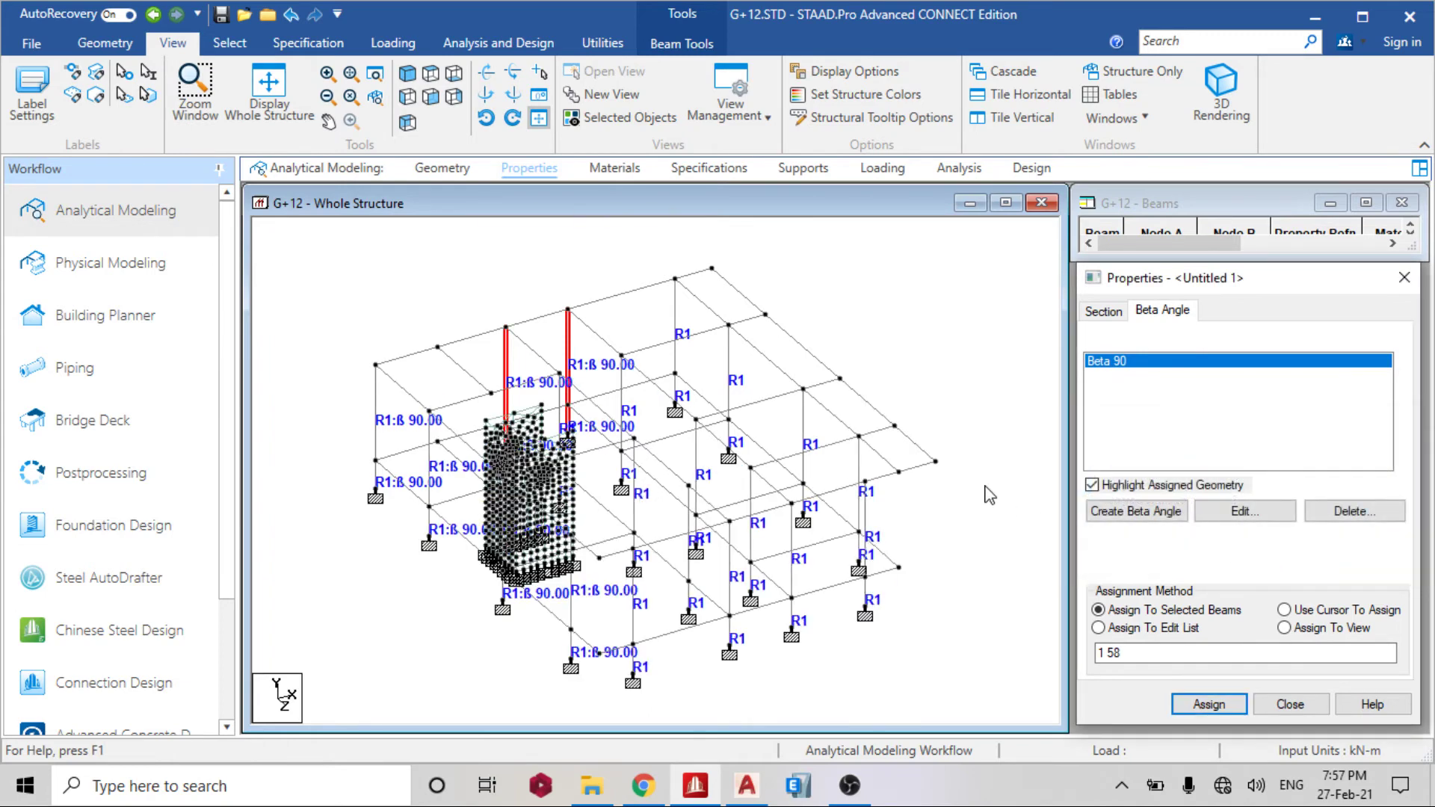
pyautogui.click(910, 378)
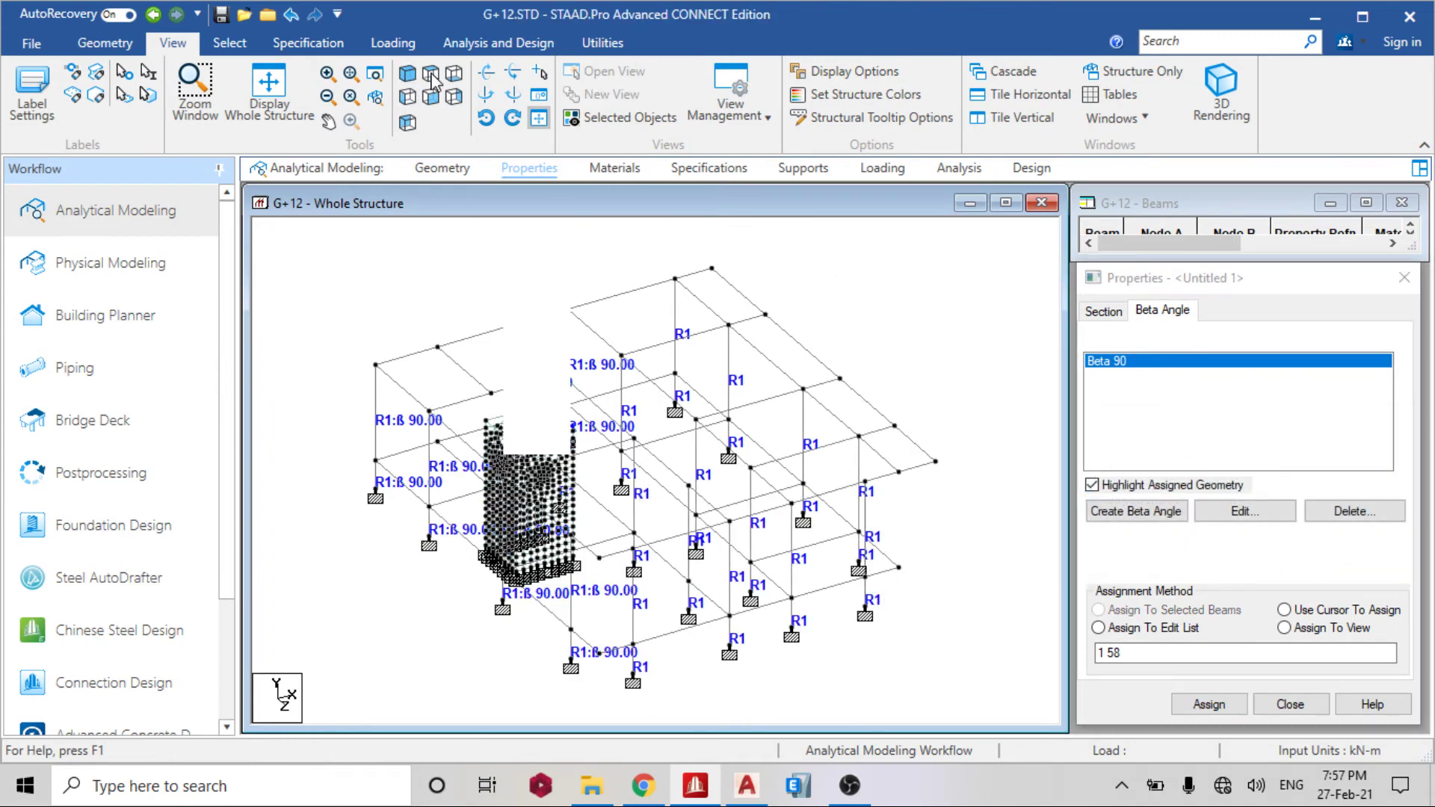
pyautogui.click(513, 119)
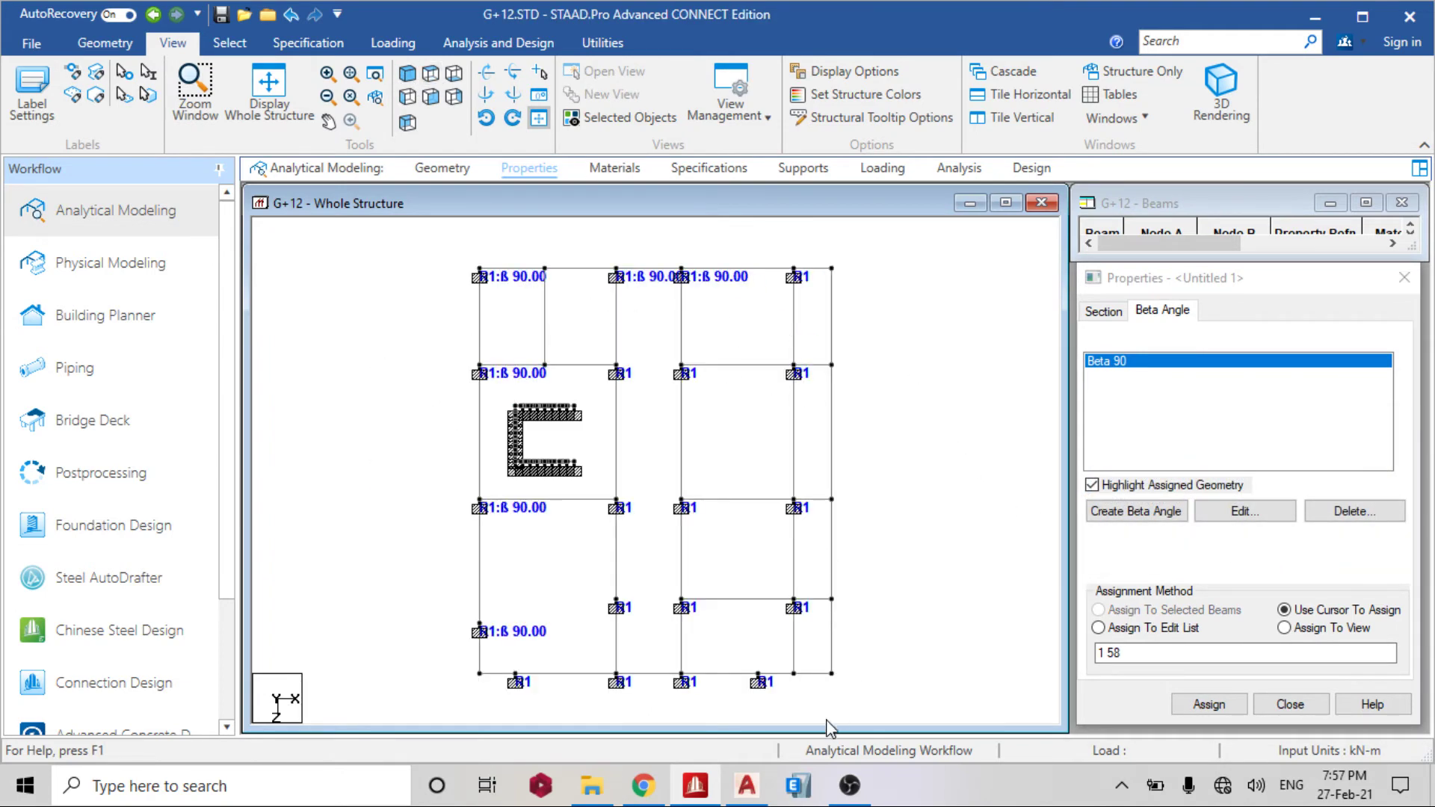
# Step: Switch to AutoCAD to check the column orientations along gridlines 3, 6 and 8, and return to STAAD.Pro
pyautogui.click(747, 785)
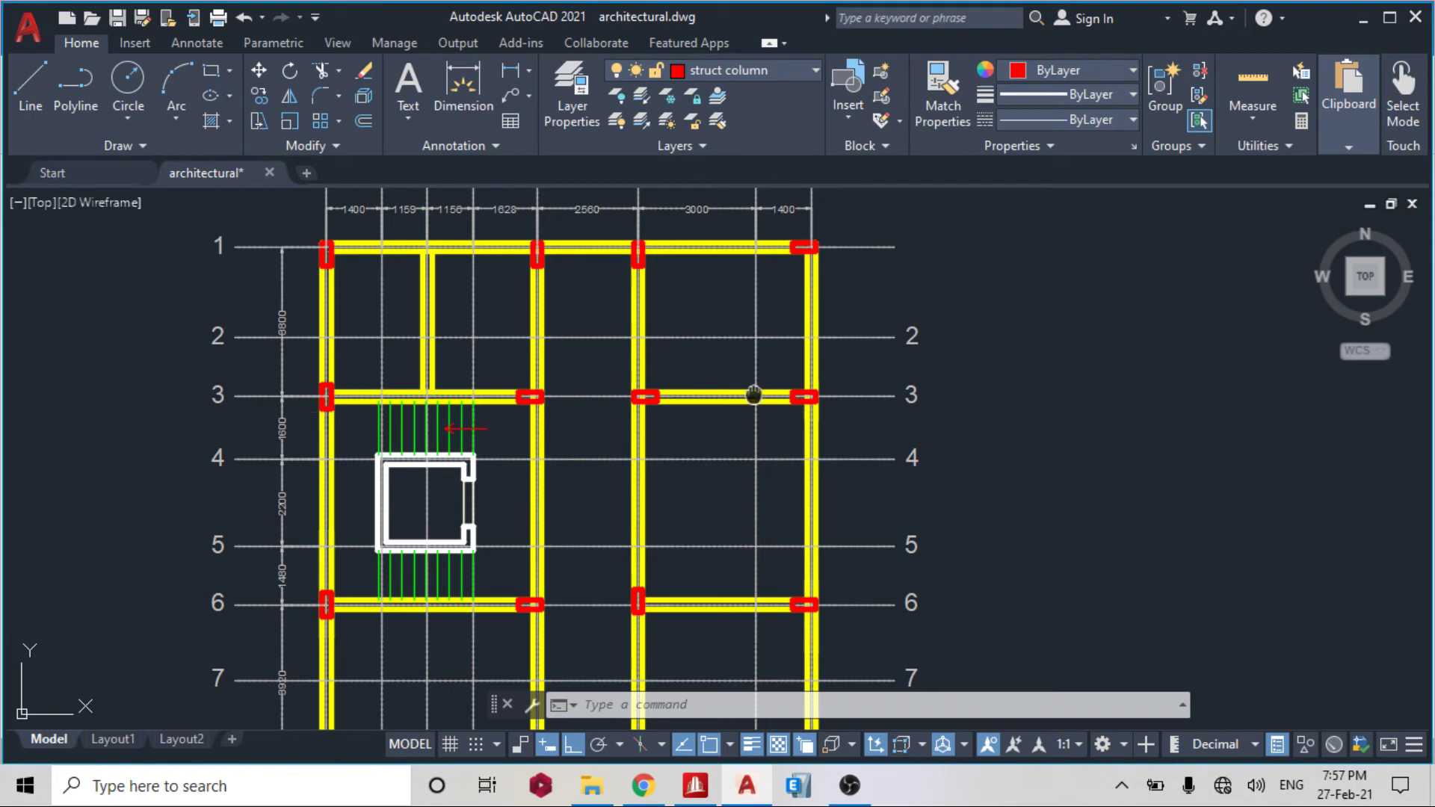
pyautogui.moveTo(753, 394); pyautogui.dragTo(729, 267, button='middle')
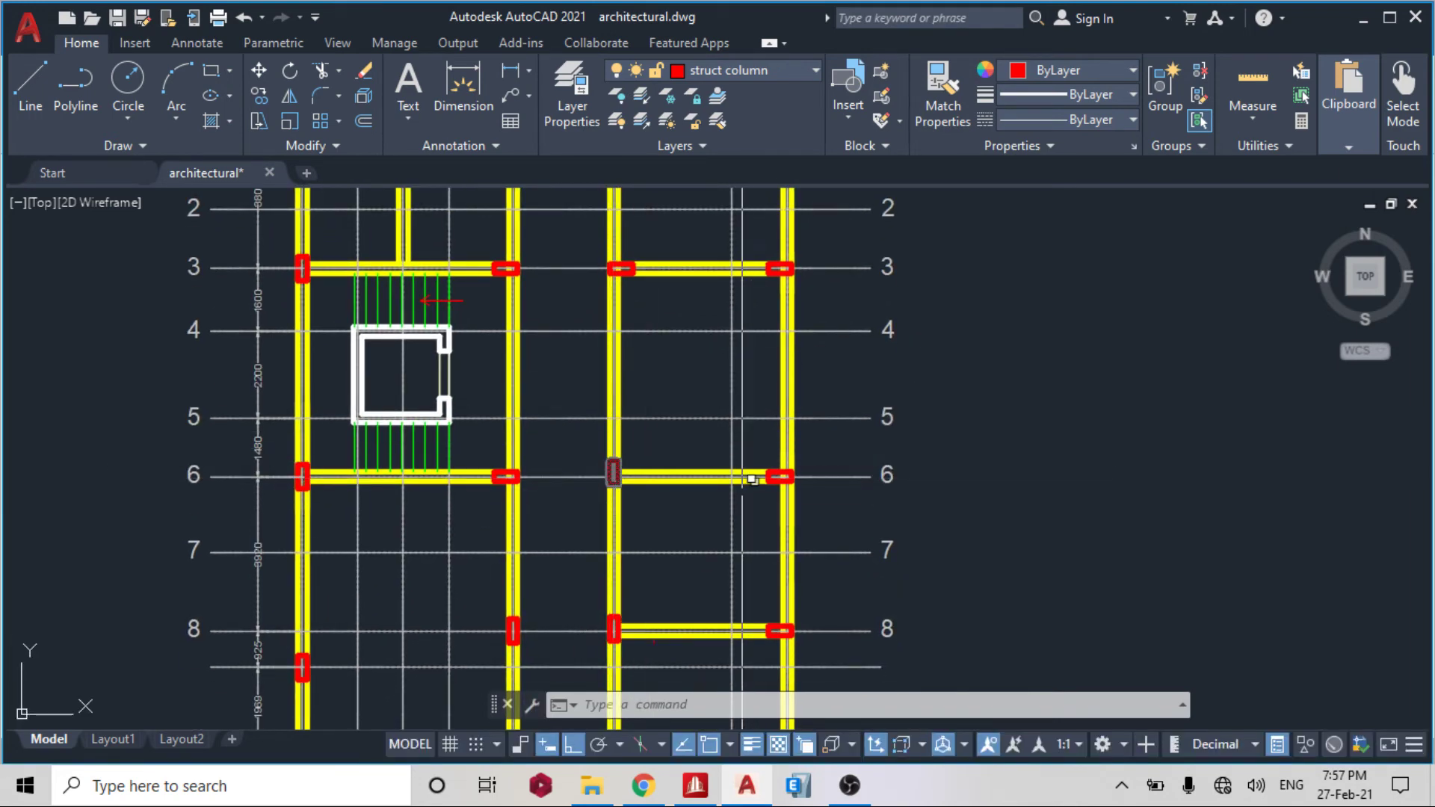
pyautogui.scroll(-3, 653, 482)
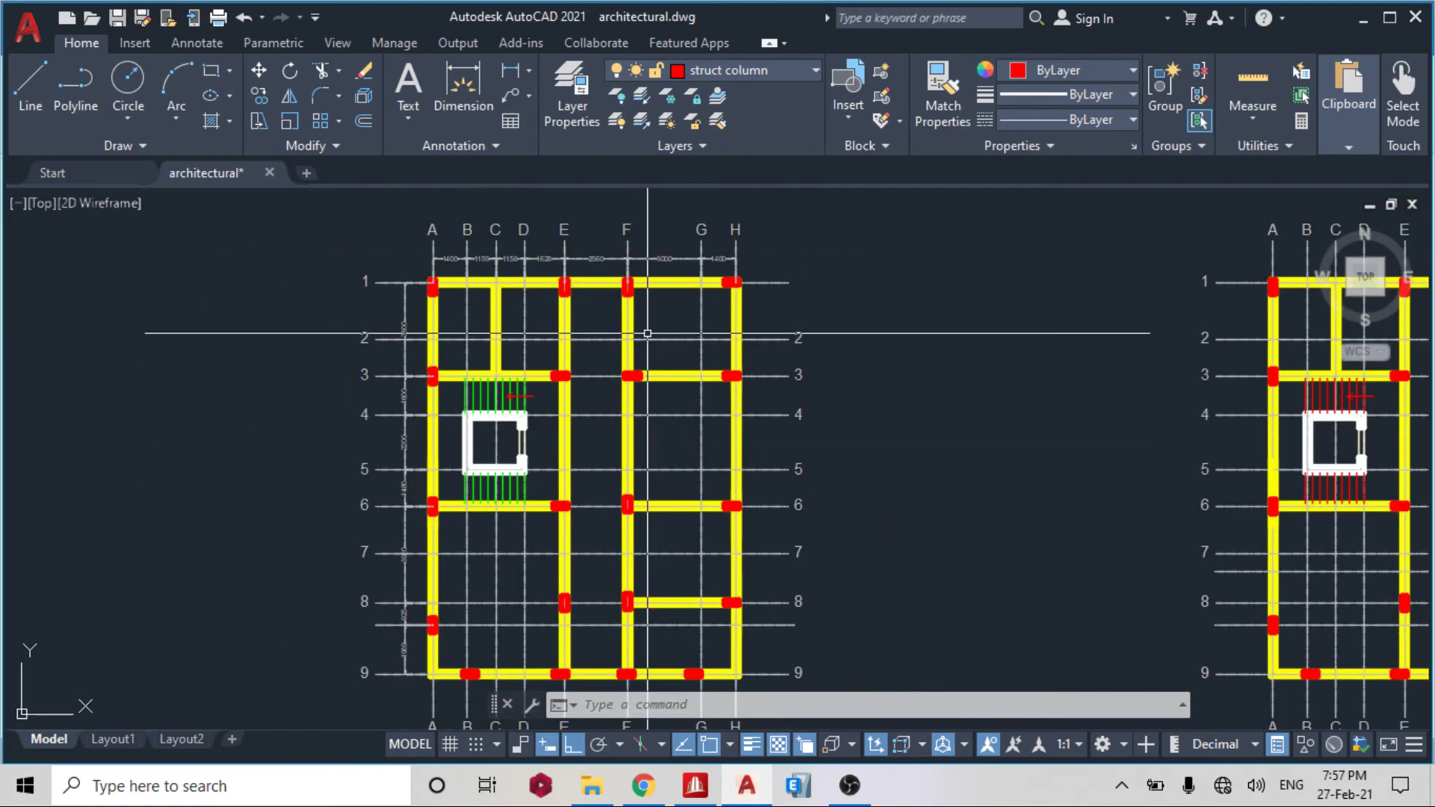
pyautogui.click(691, 785)
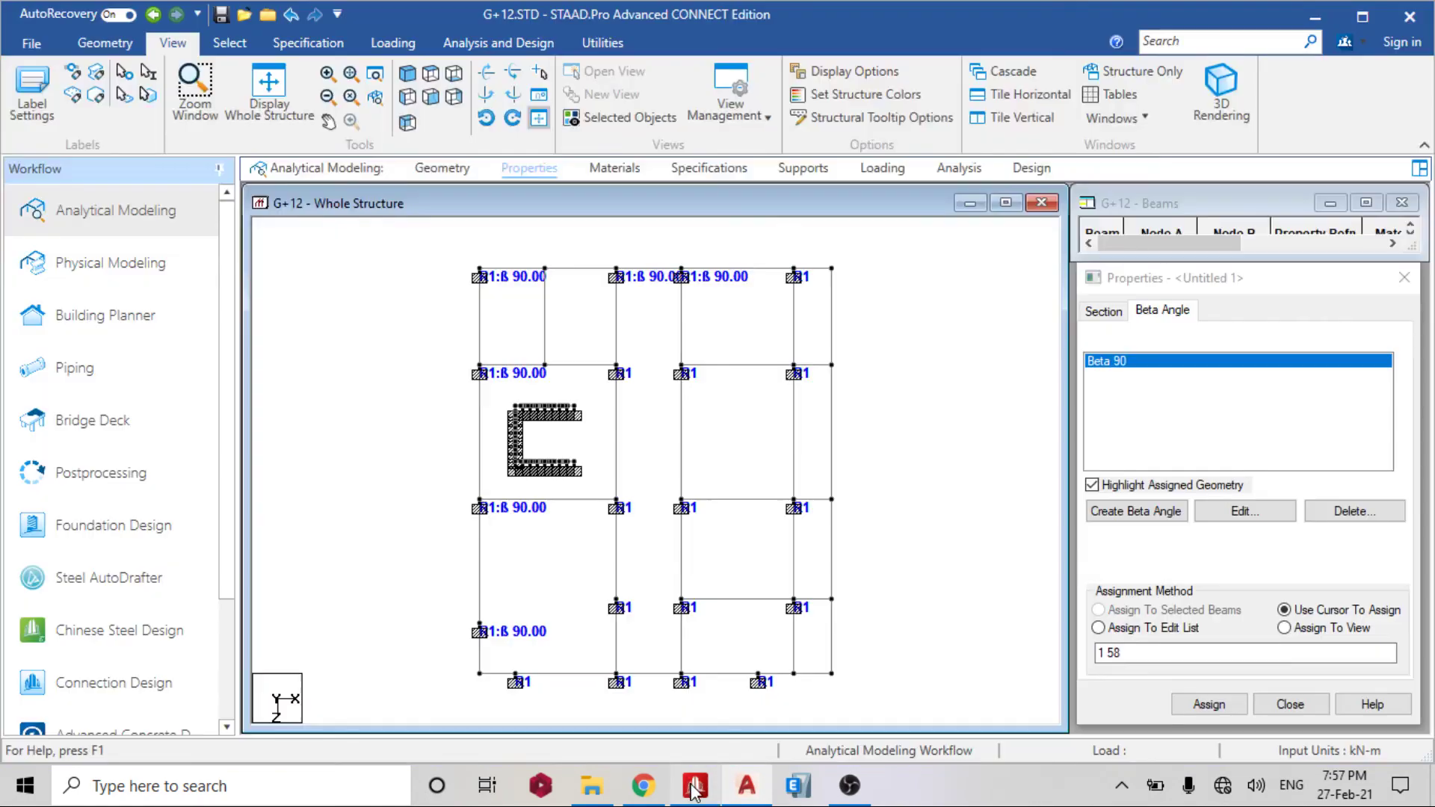
# Step: Select the columns at F6, E8 and F8 in plan view, comparing the choice with the AutoCAD floor plan
pyautogui.click(706, 531)
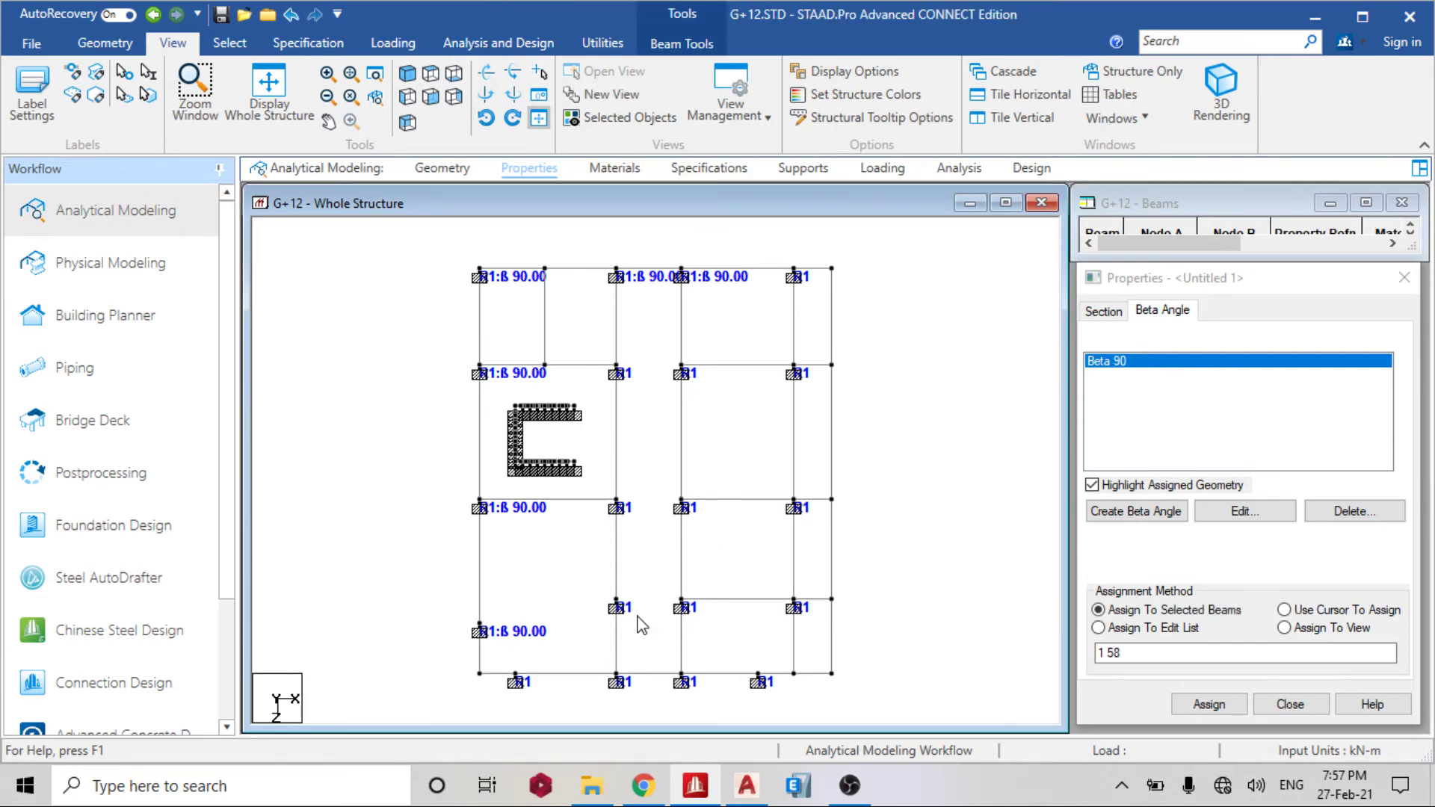
pyautogui.click(747, 784)
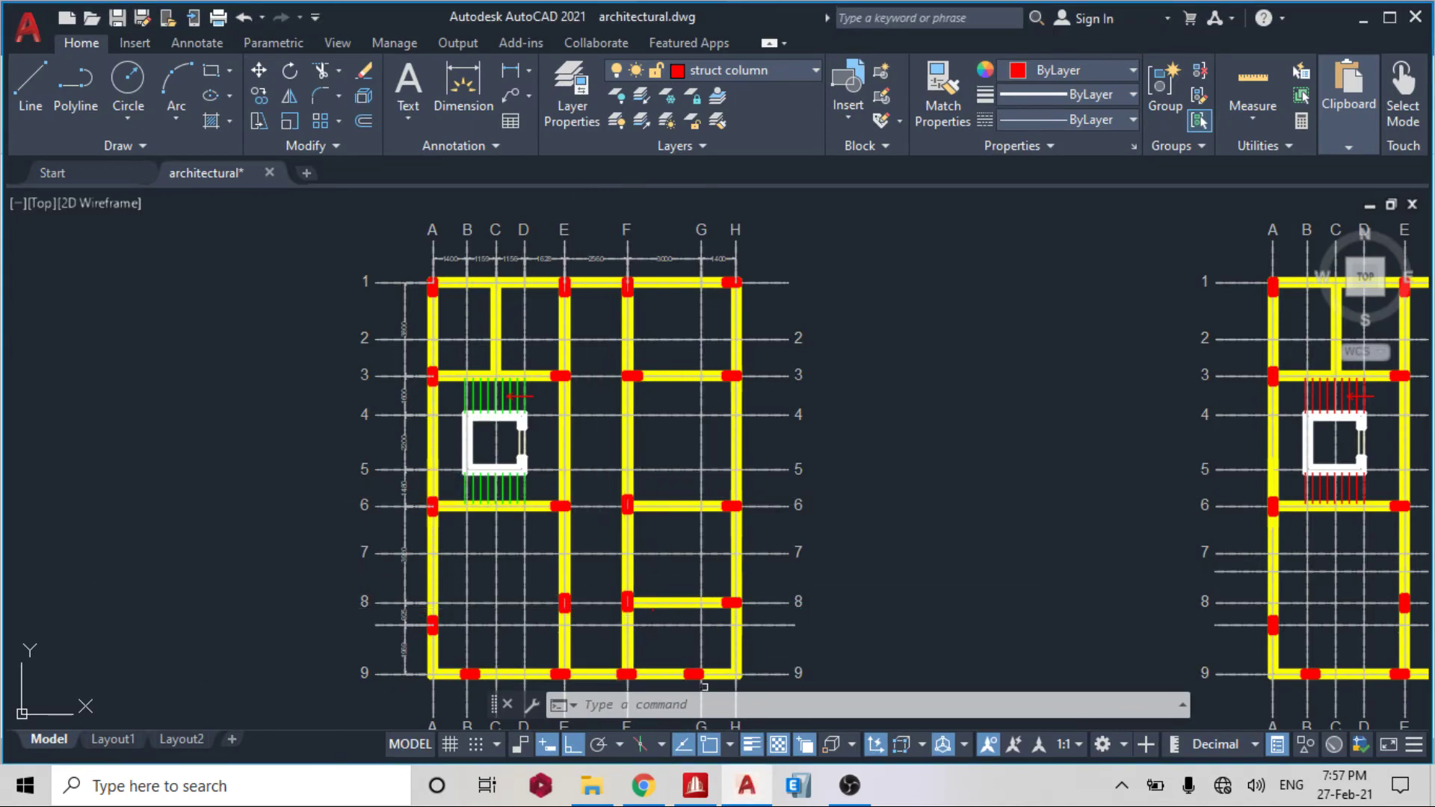
pyautogui.moveTo(703, 793)
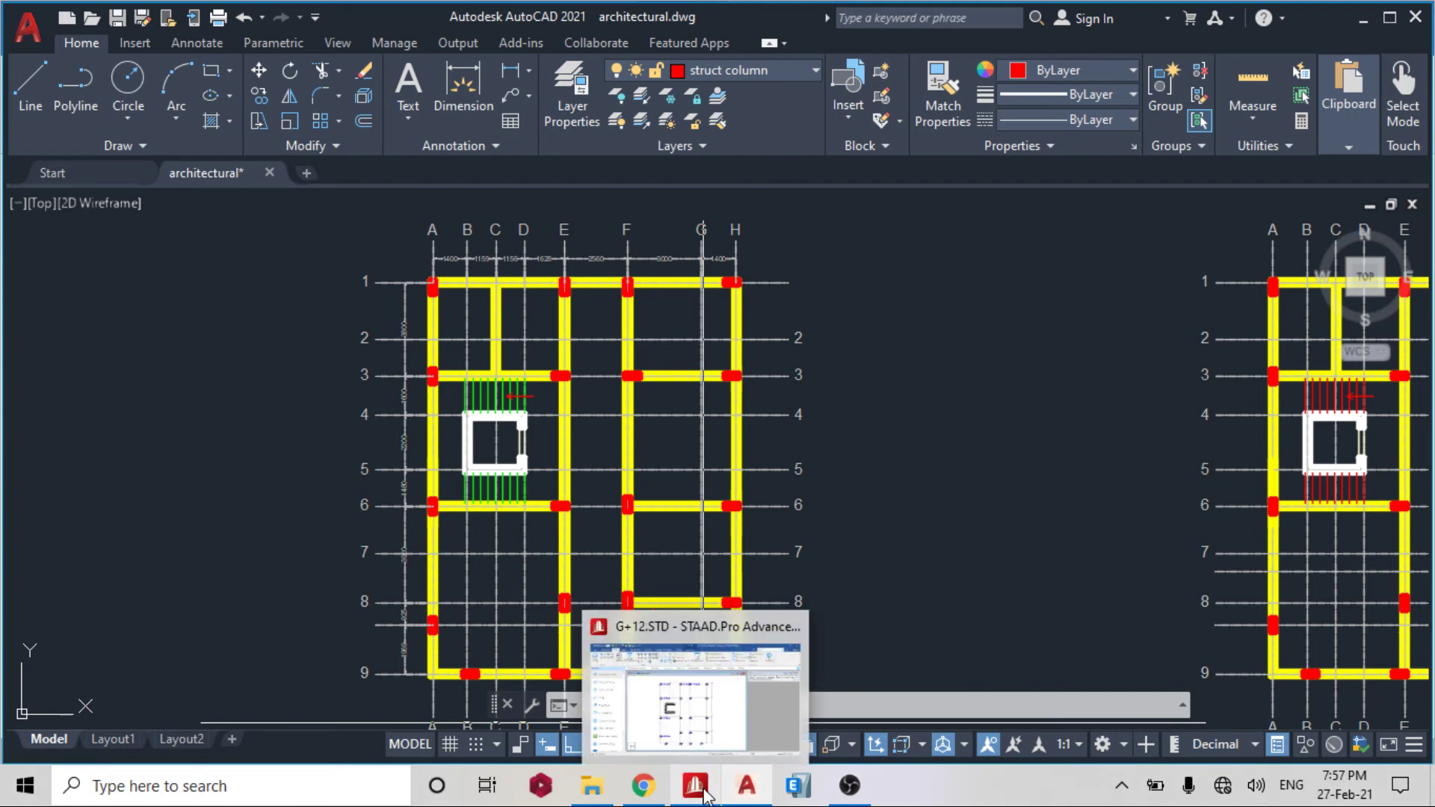
pyautogui.click(655, 672)
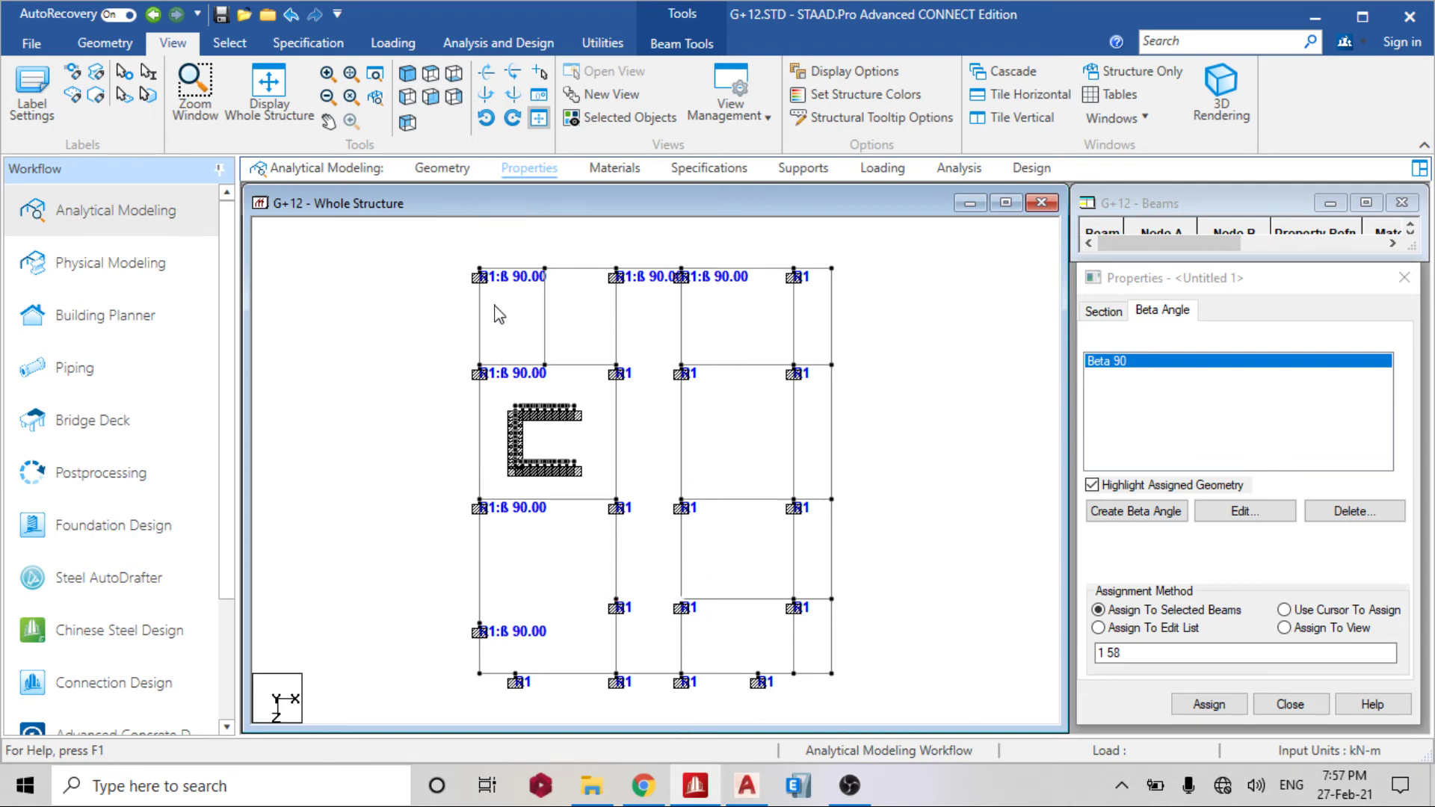
# Step: Return to the isometric view and assign Beta 90 to the three selected columns using Assign To Selected Beams
pyautogui.click(410, 75)
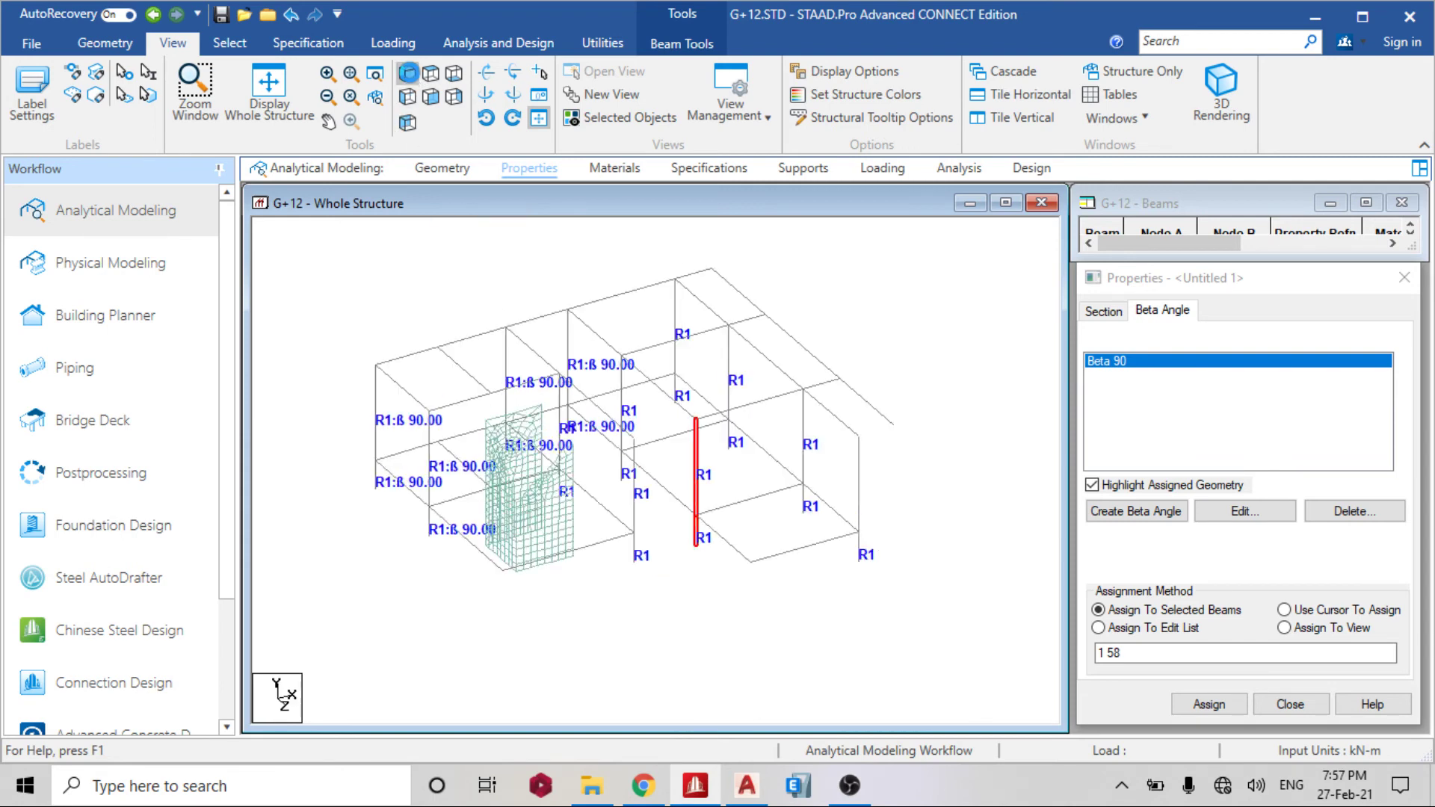
pyautogui.click(1207, 702)
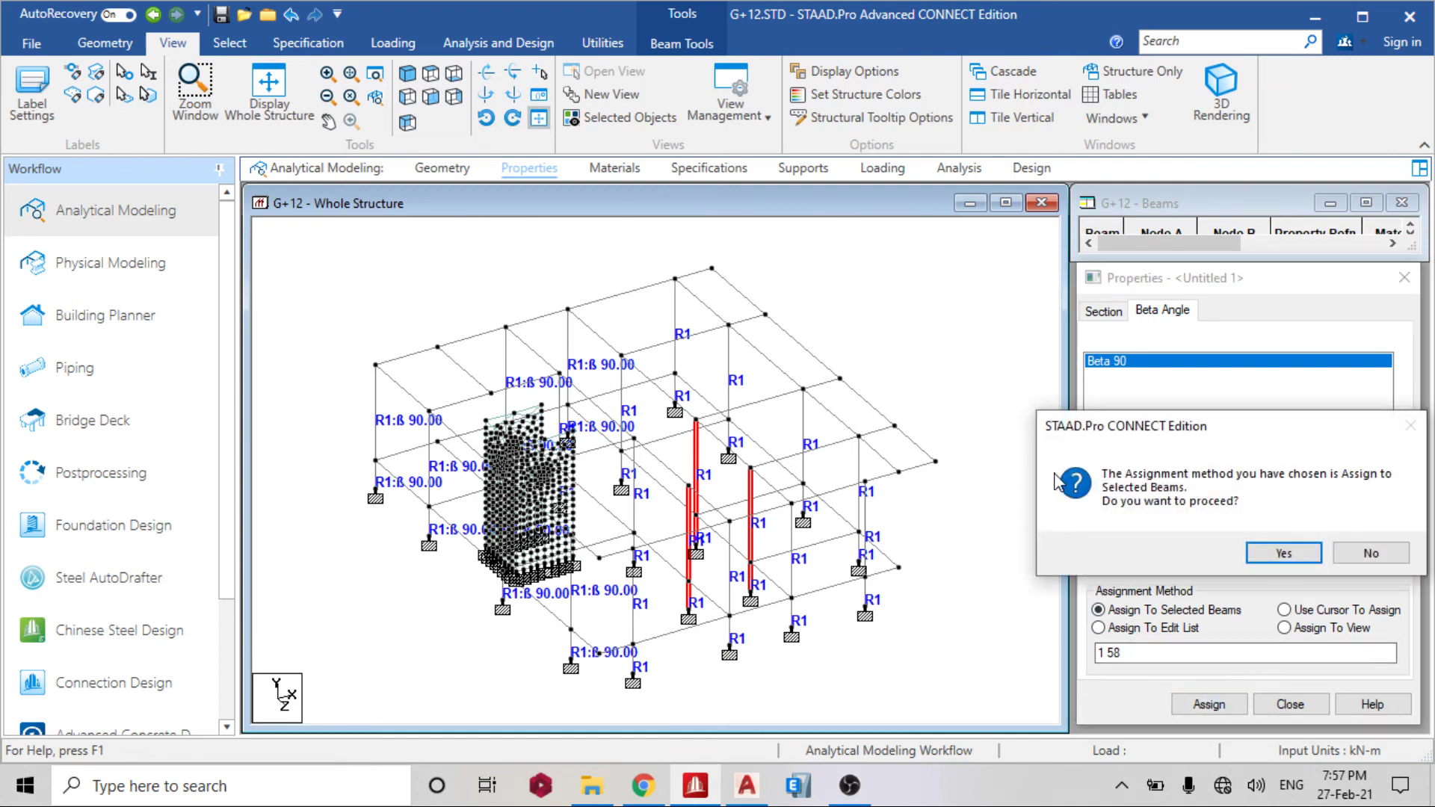
pyautogui.click(1282, 553)
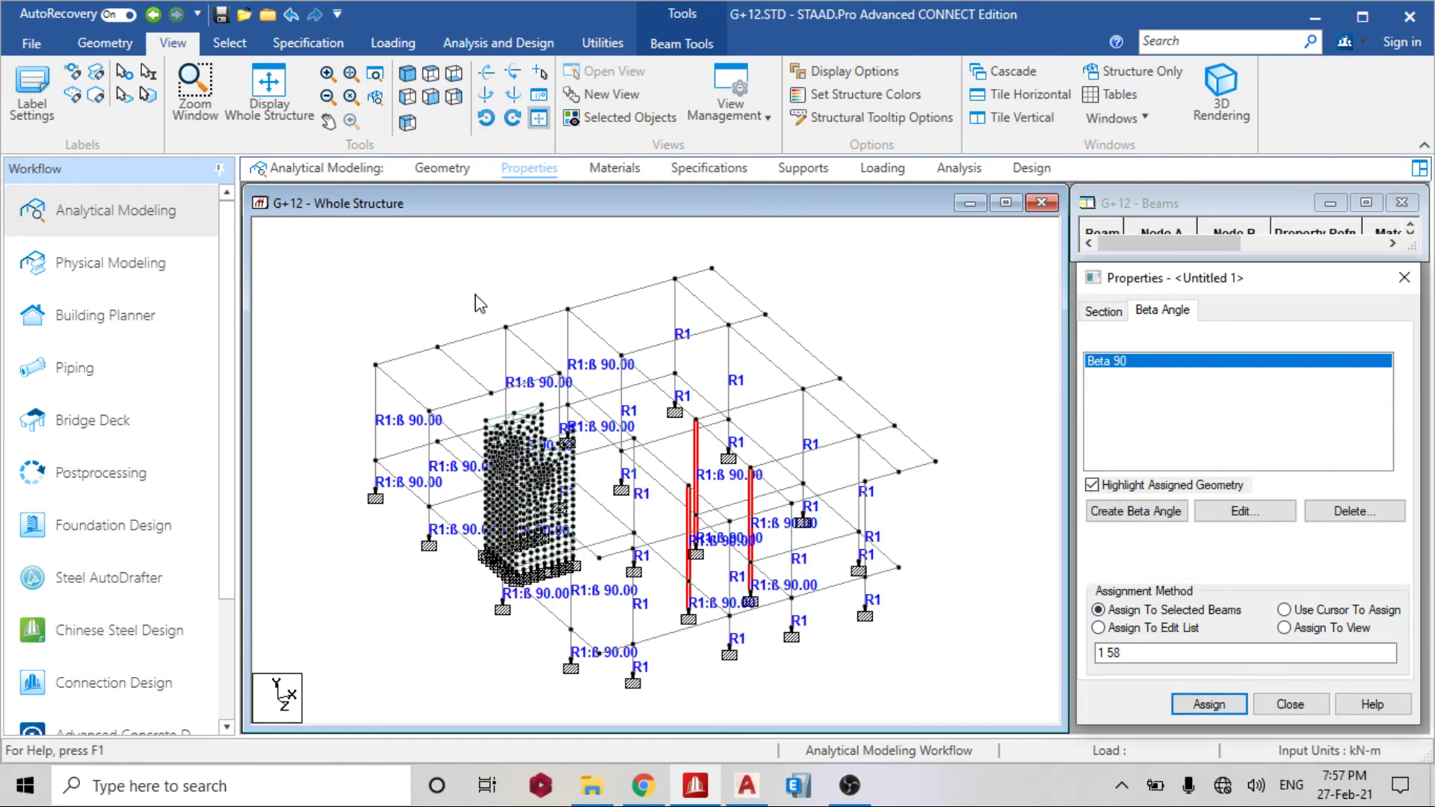
# Step: Switch to AutoCAD to recheck the column orientations on the floor plan, and return to STAAD.Pro
pyautogui.click(746, 784)
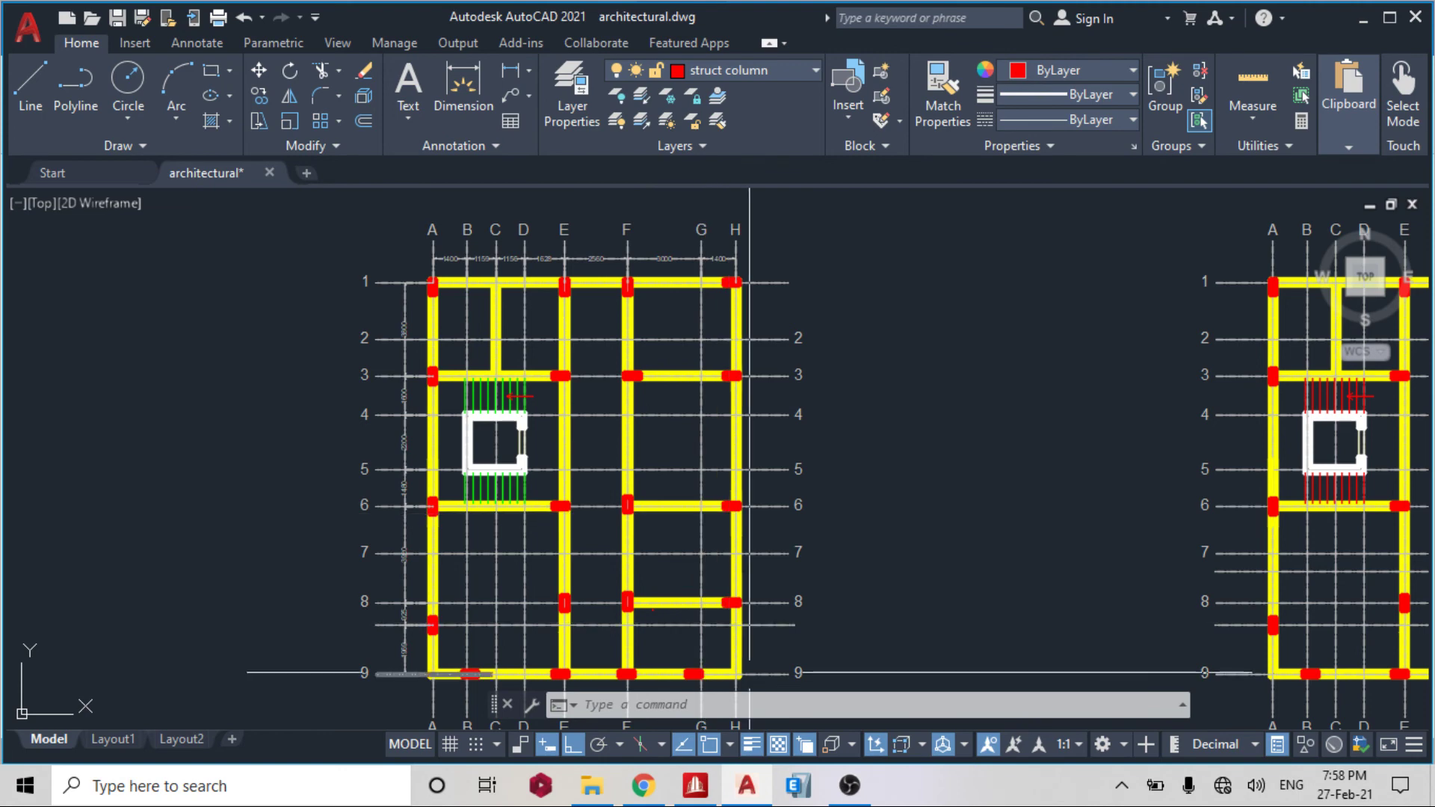
pyautogui.moveTo(695, 786)
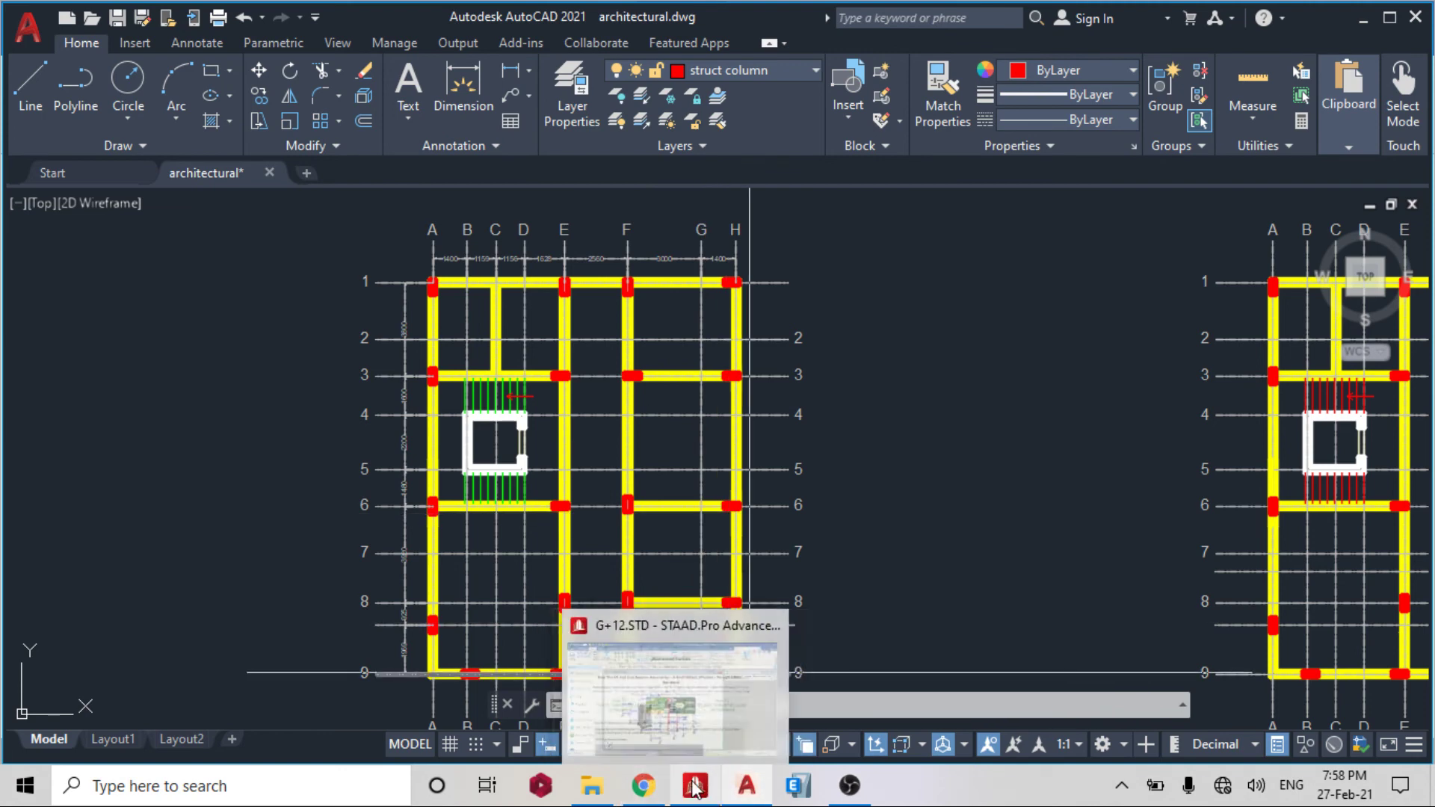
pyautogui.click(695, 786)
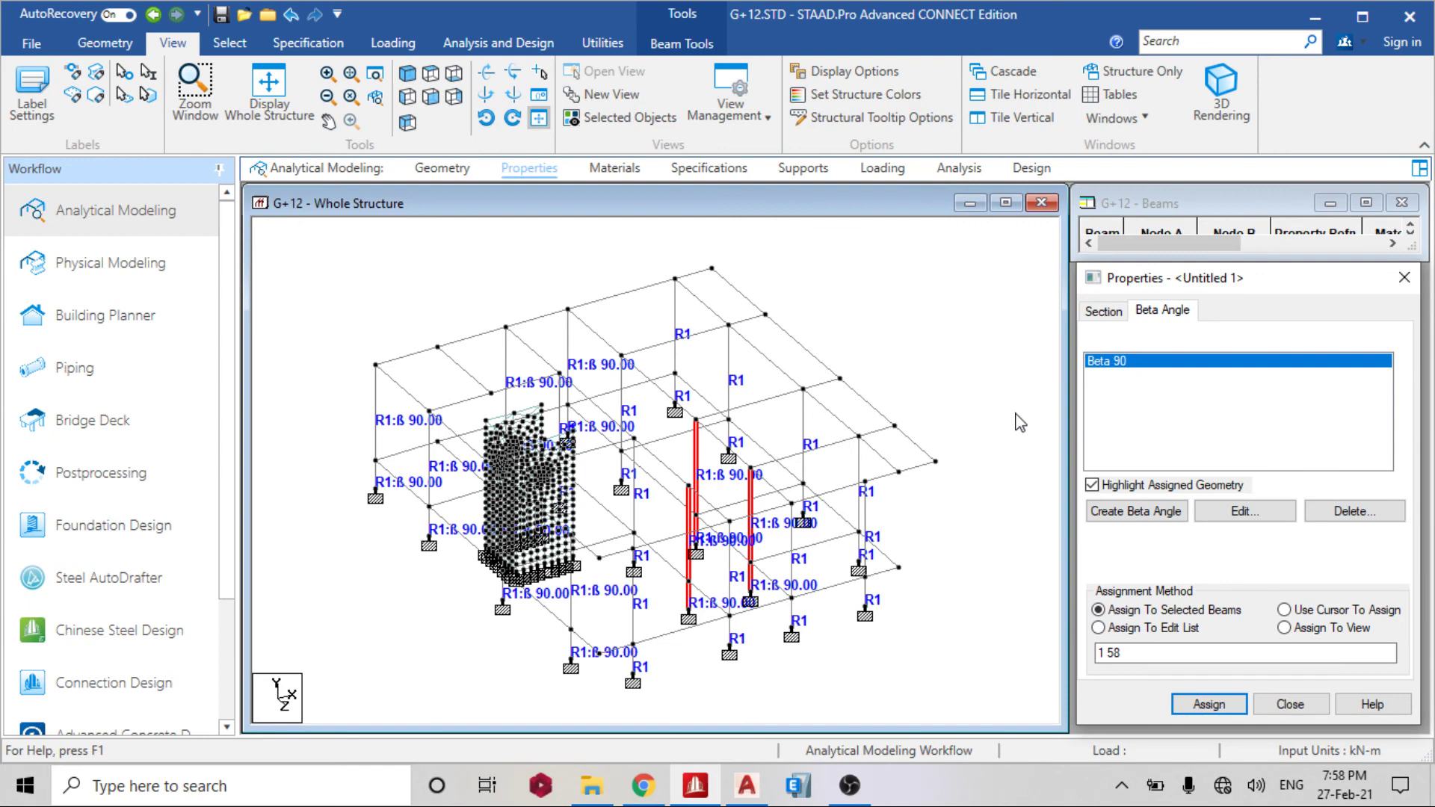
# Step: Show the structure in plan view with no columns selected, and save the modified model
pyautogui.click(926, 347)
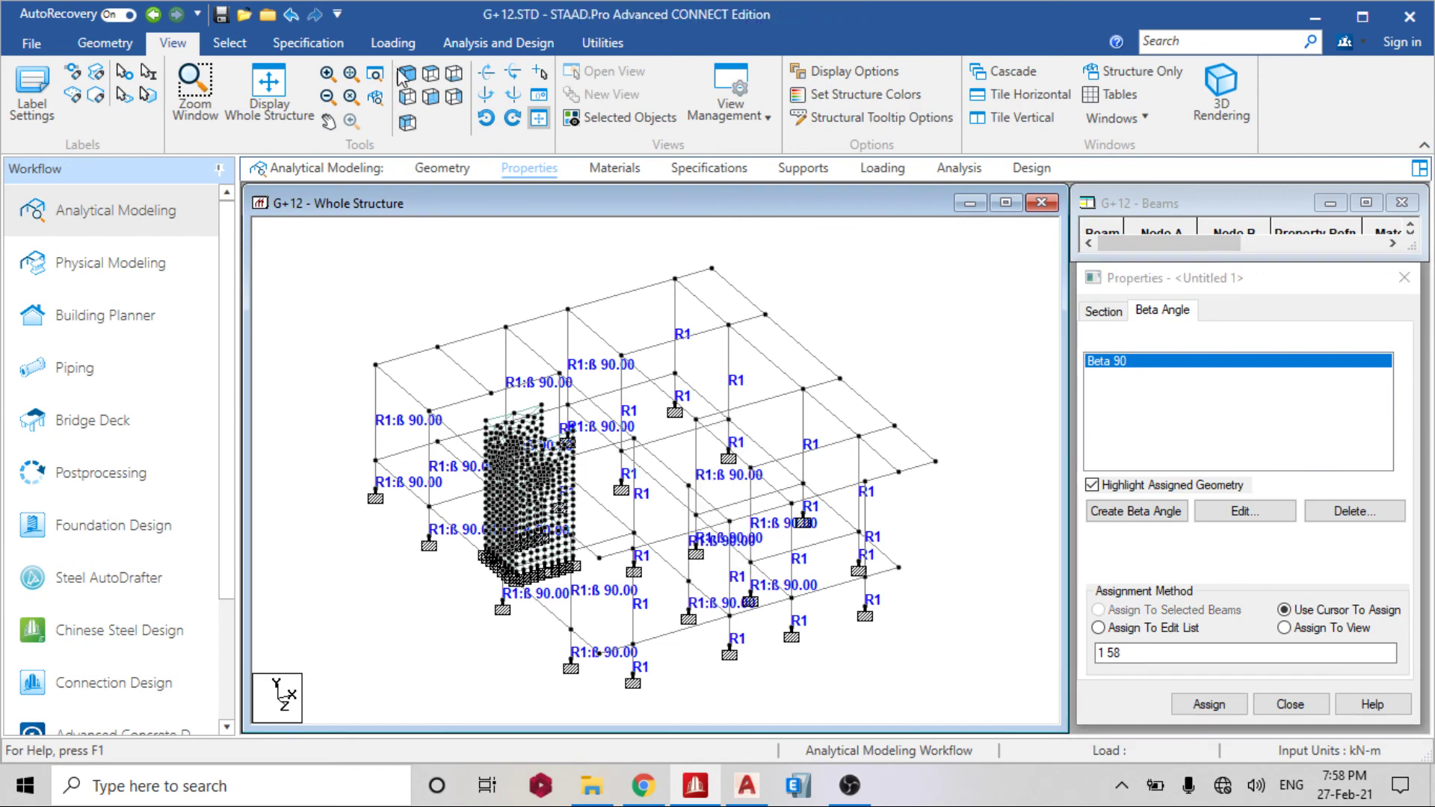
pyautogui.click(431, 74)
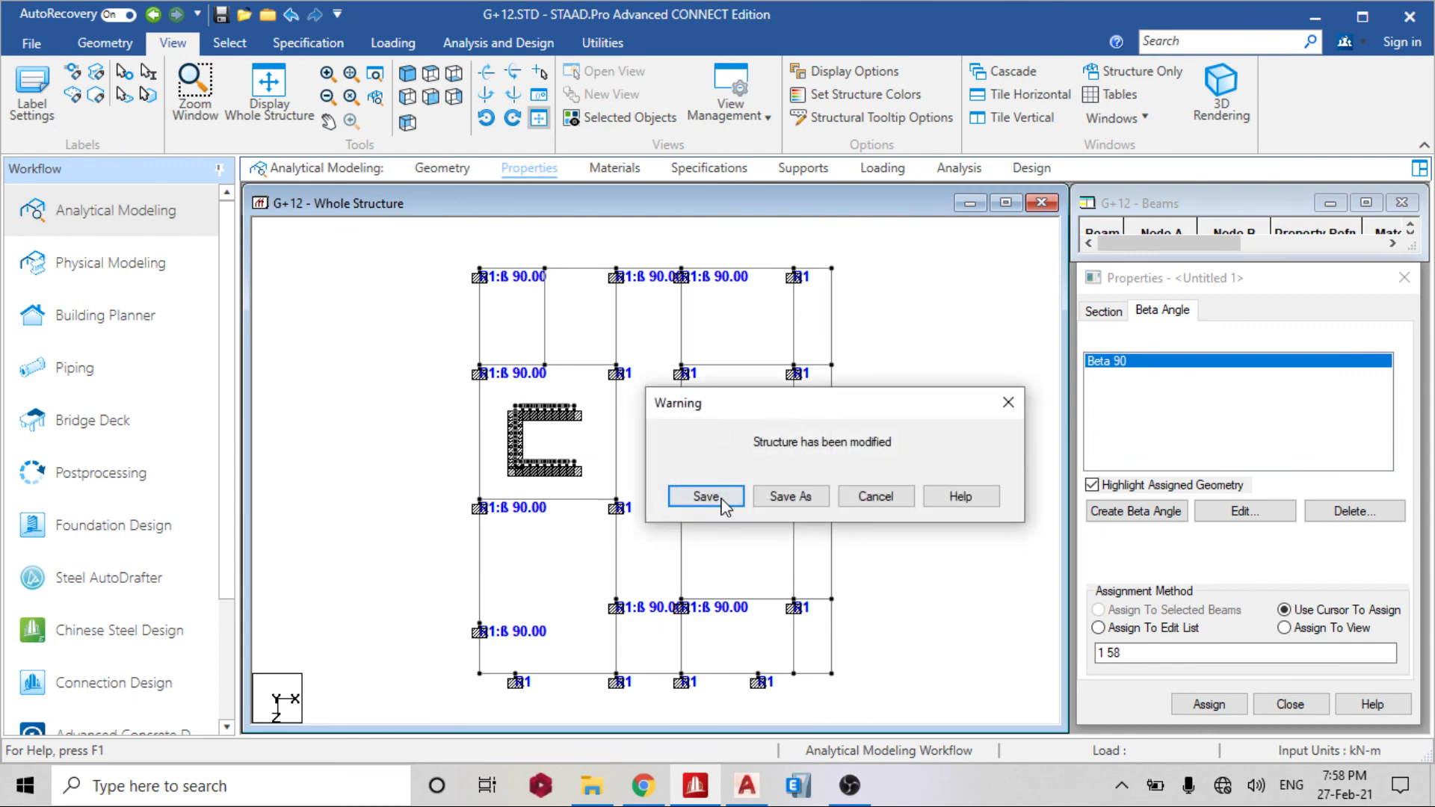
pyautogui.click(706, 497)
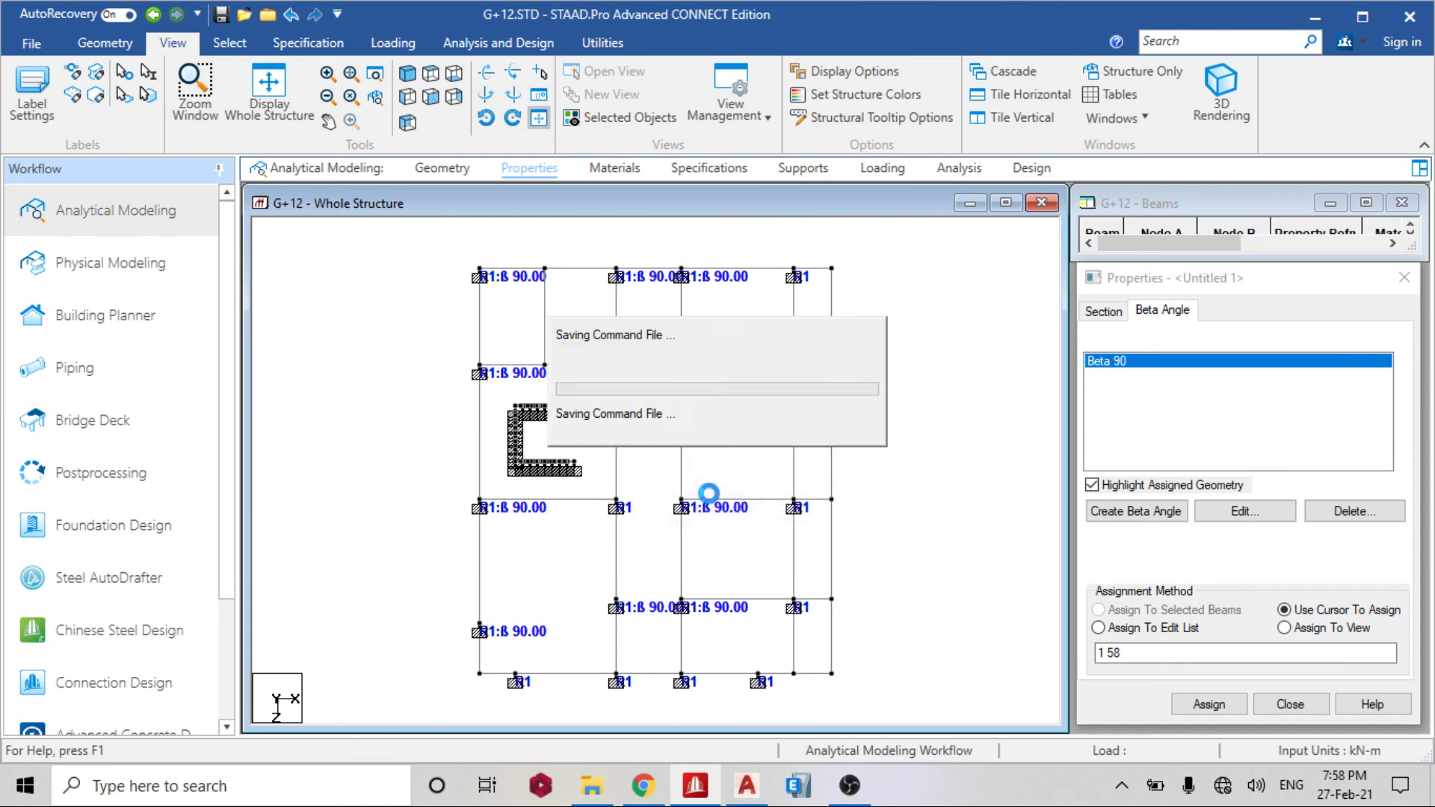
pyautogui.click(850, 785)
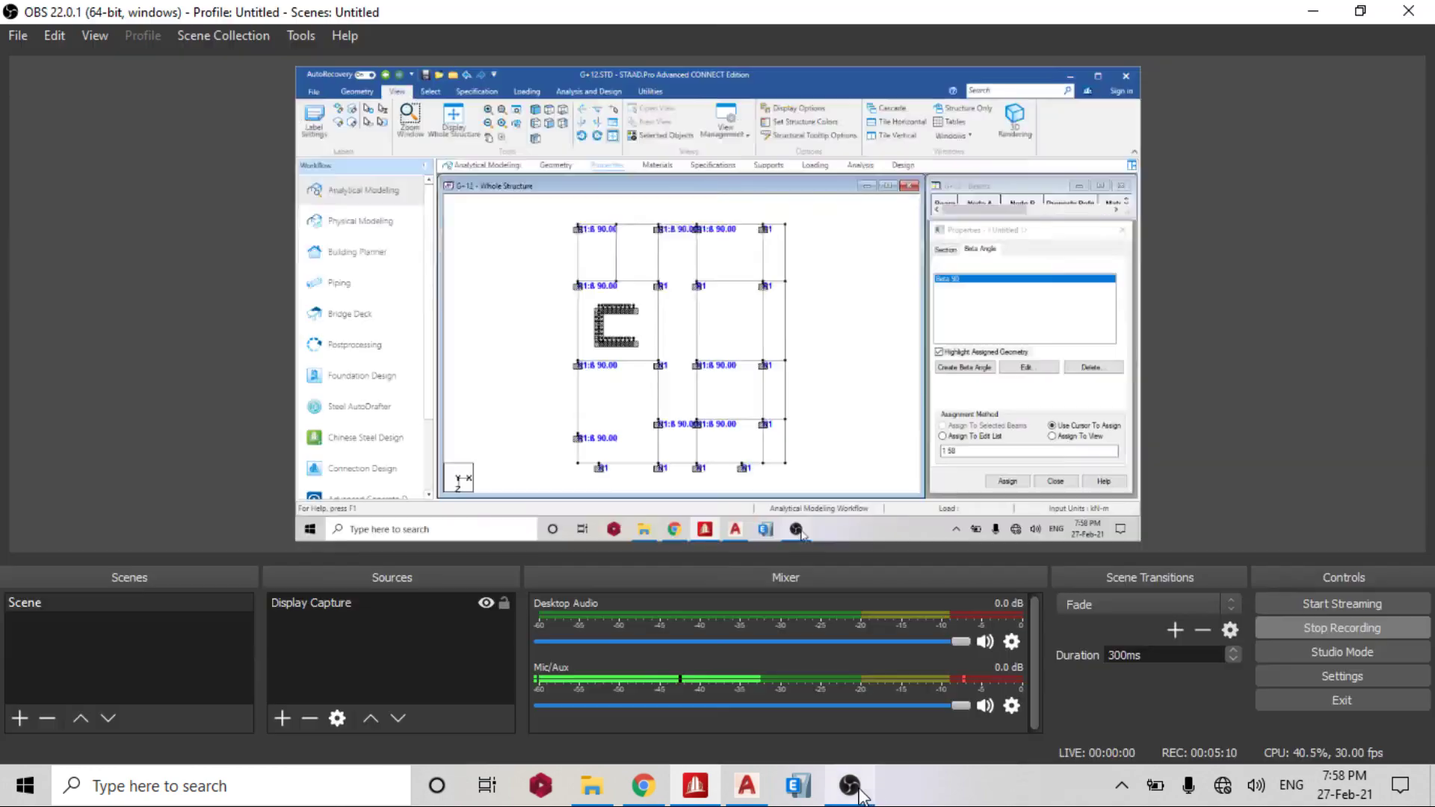